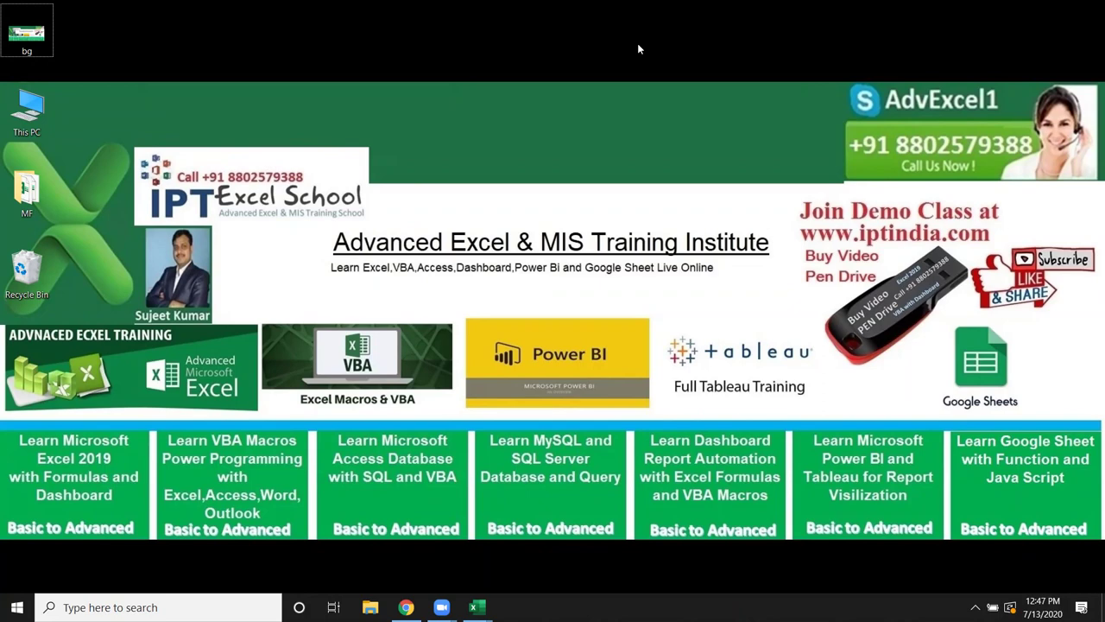
- Switch to the VBA editor and add a blank line inside the empty rr macro
key("alt+Tab")
key("Return")
key("Return")
key("Return")
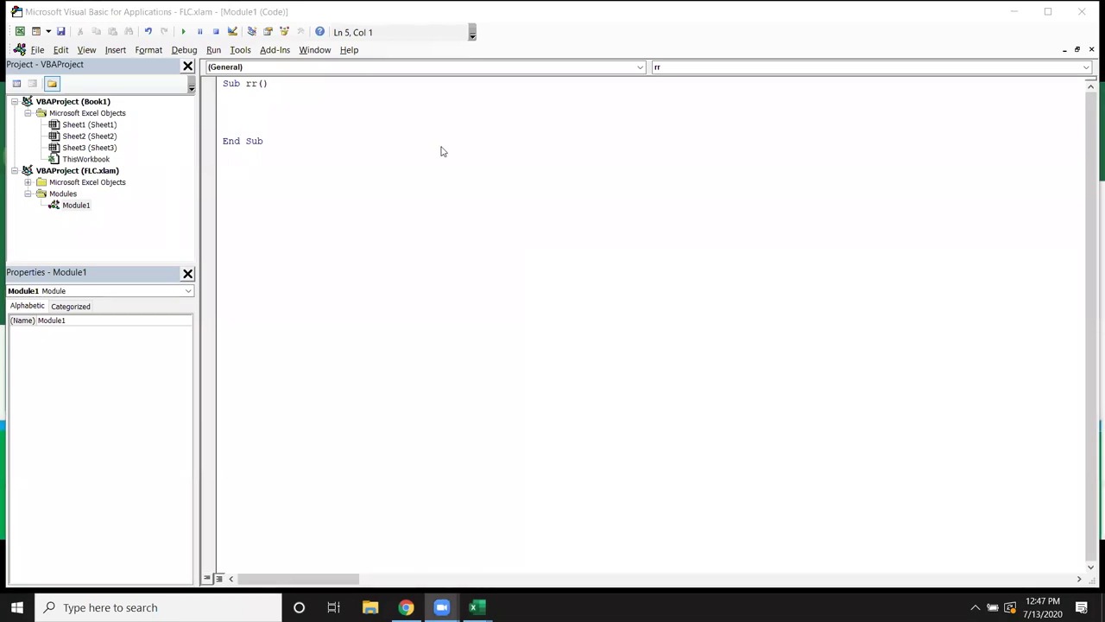
- Rename Book1's Sheet1 tab to JAN, then return to the VBA editor
left_click(274, 105)
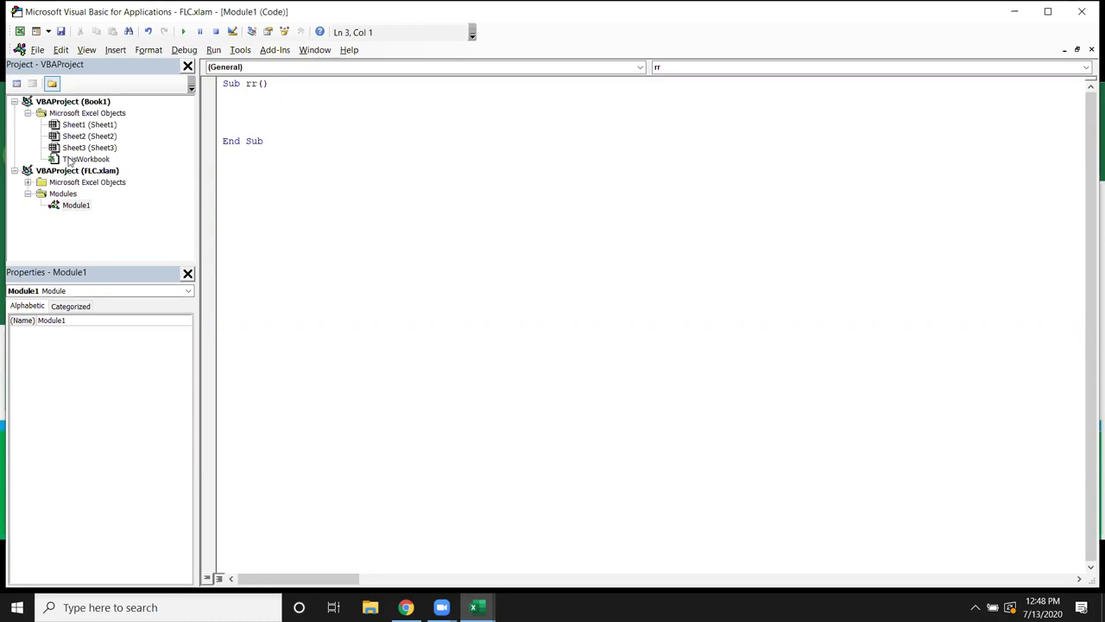
left_click(74, 127)
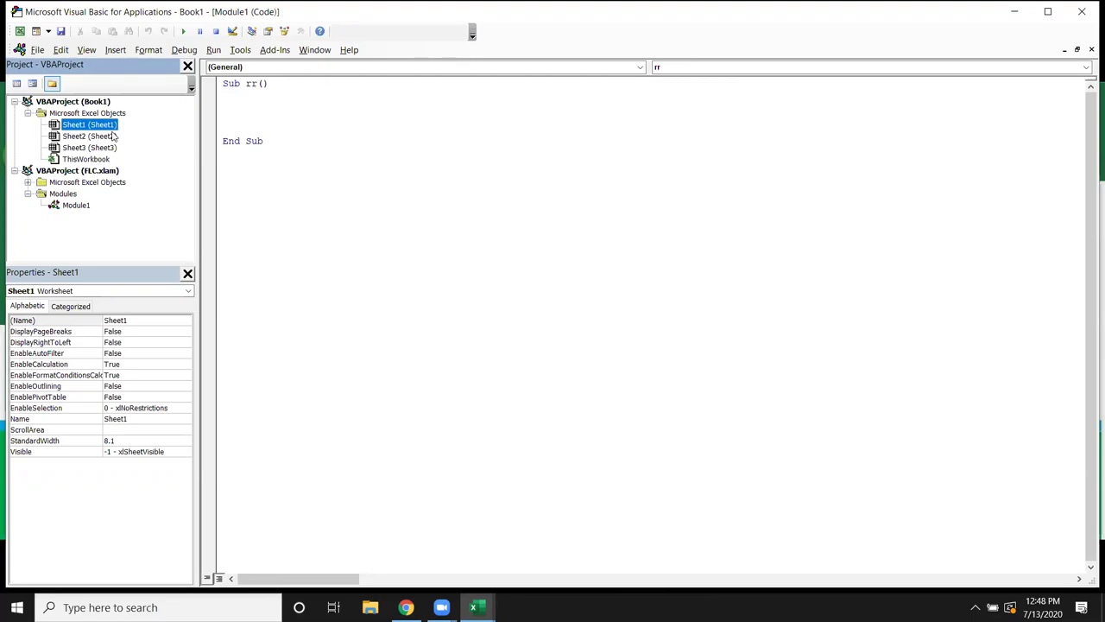
key("alt+Tab")
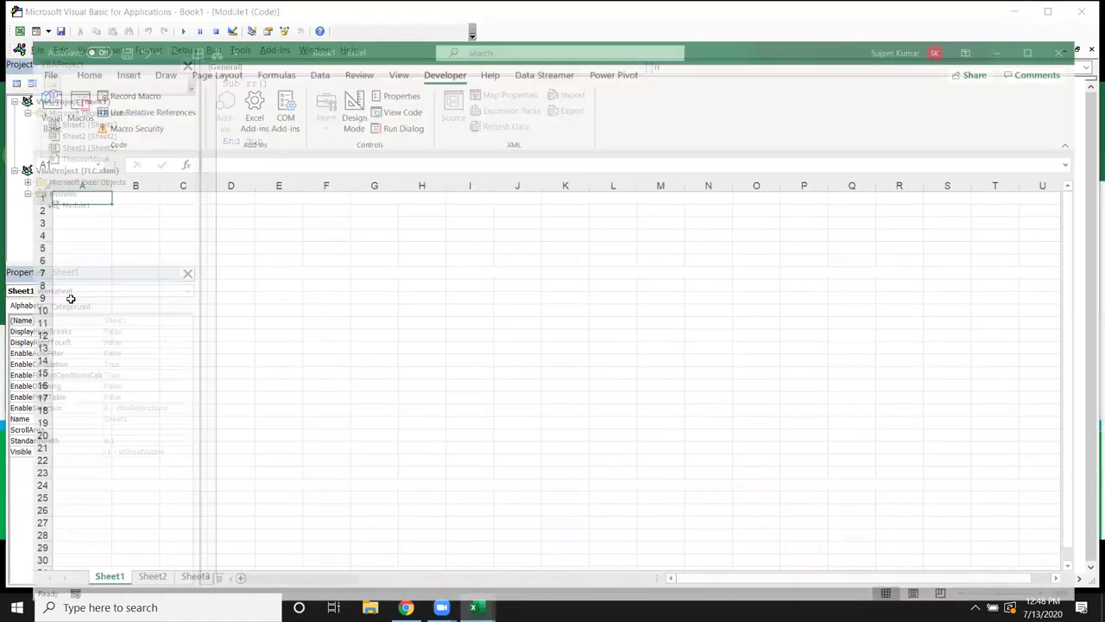
double_click(84, 568)
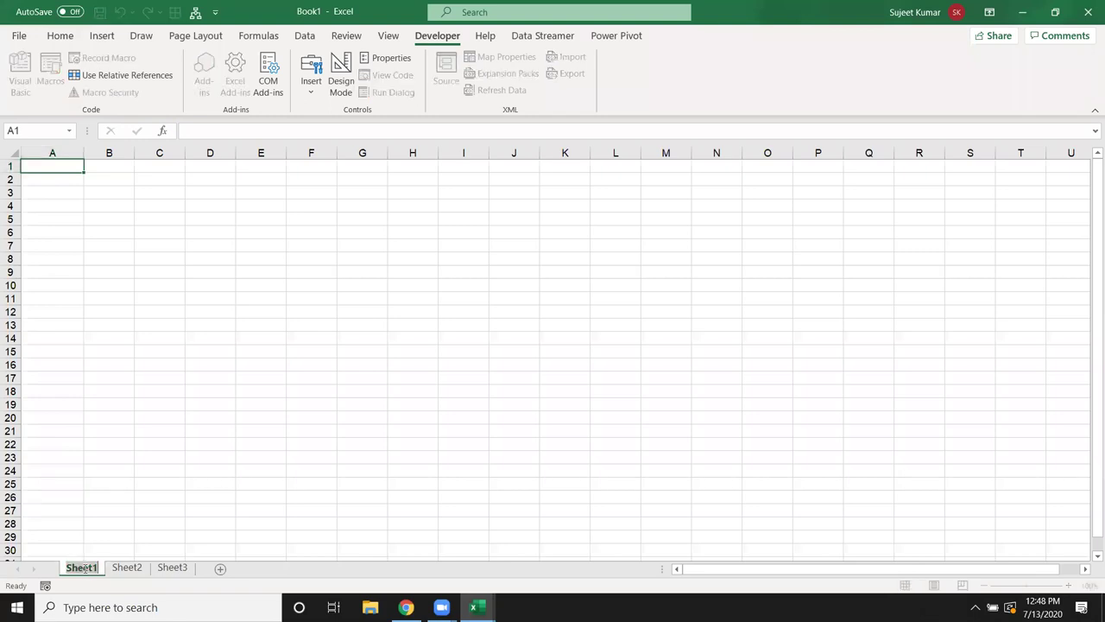
type("JAN")
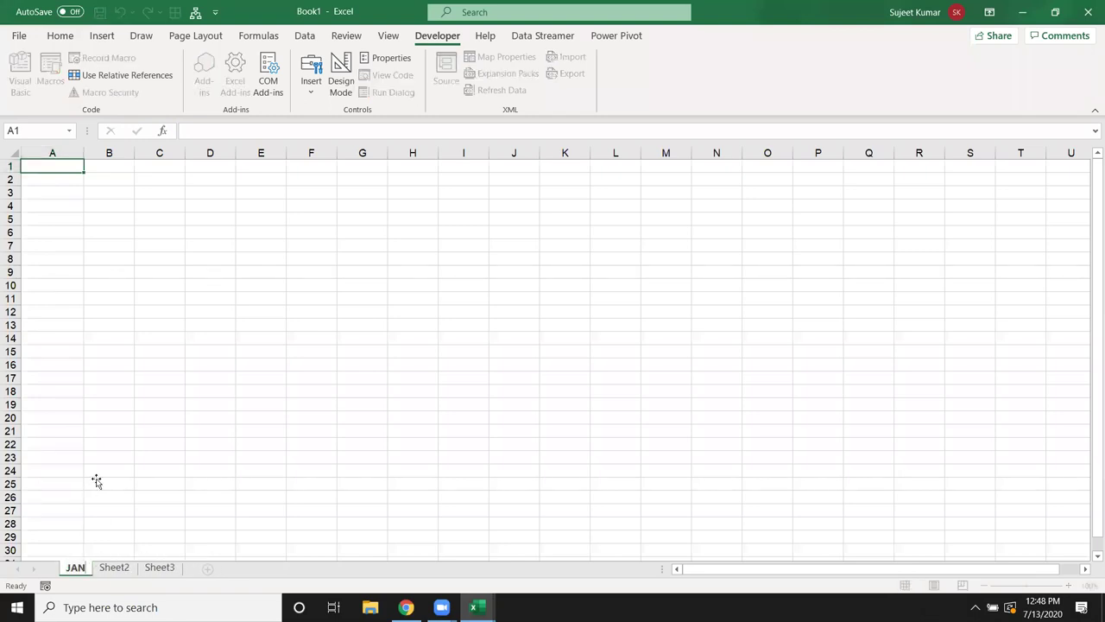
left_click(96, 482)
key("alt+Tab")
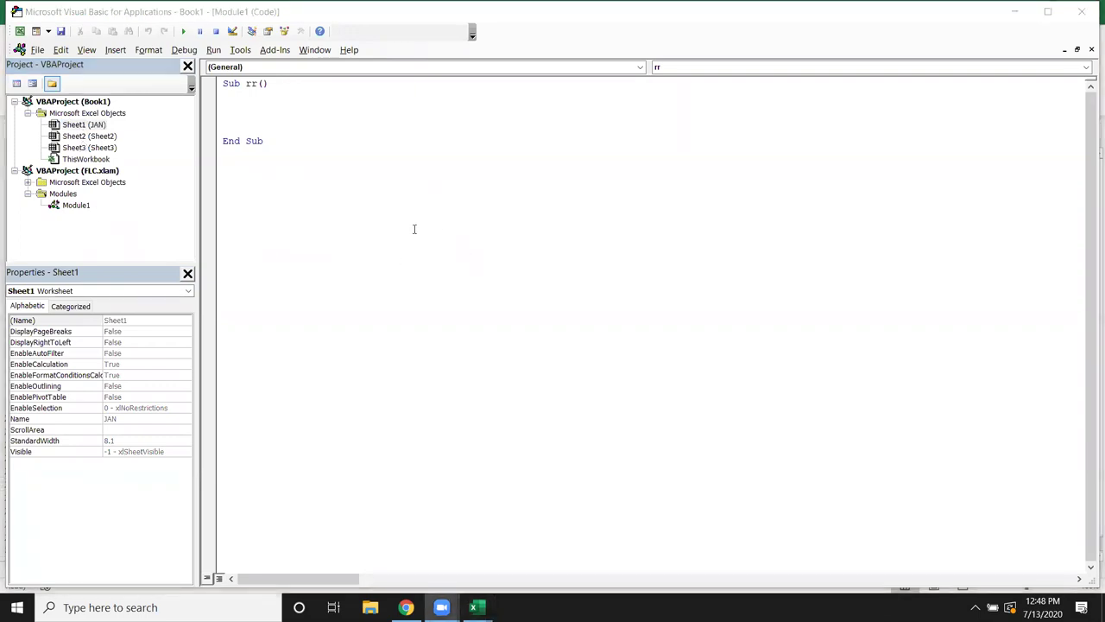
- Set the JAN worksheet's (Name) property to Month in the Properties window
left_click(278, 115)
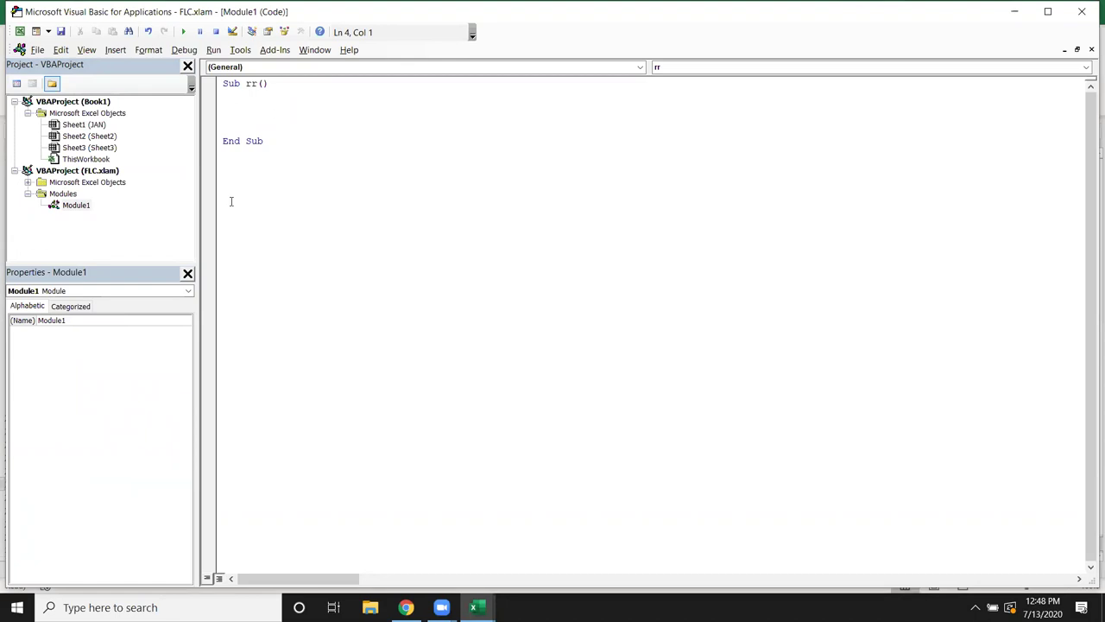
left_click(91, 128)
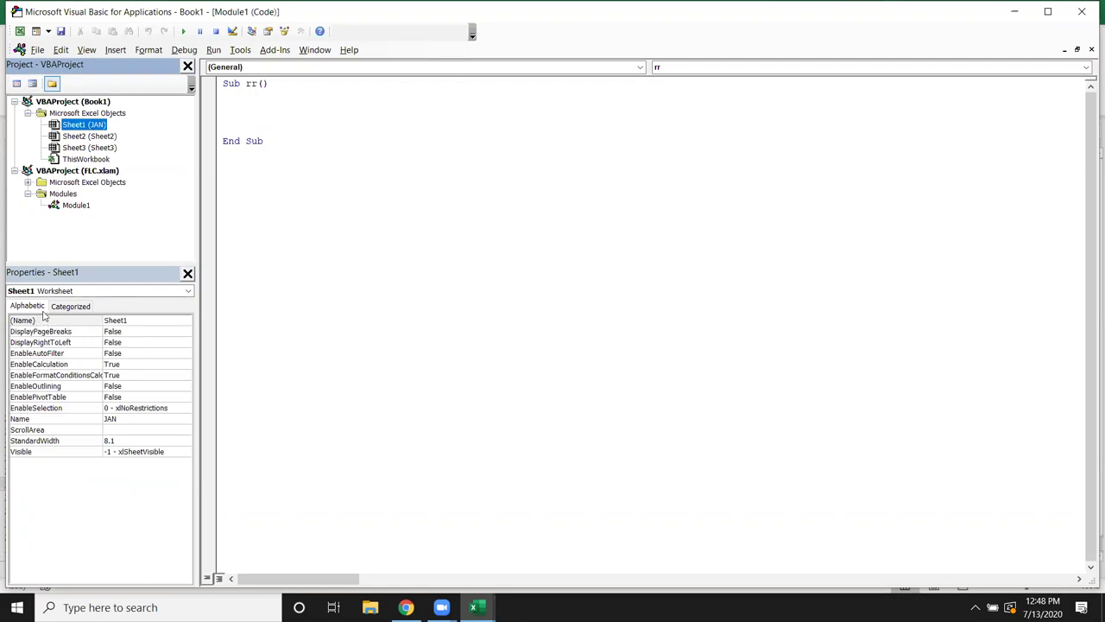
left_click(113, 322)
type("Mont")
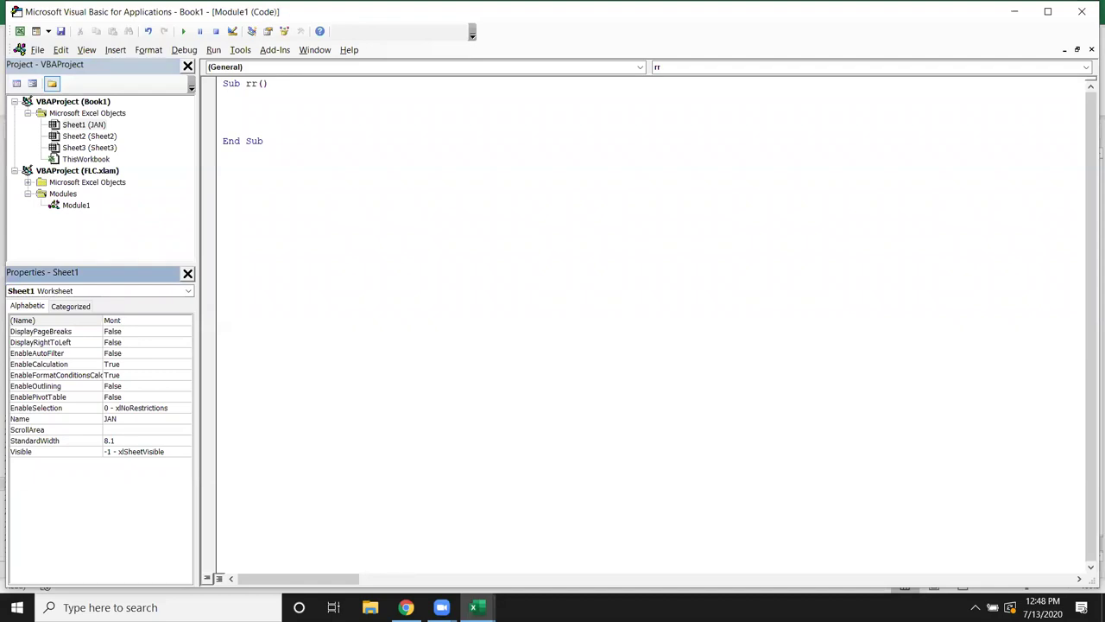
type("h")
key("Return")
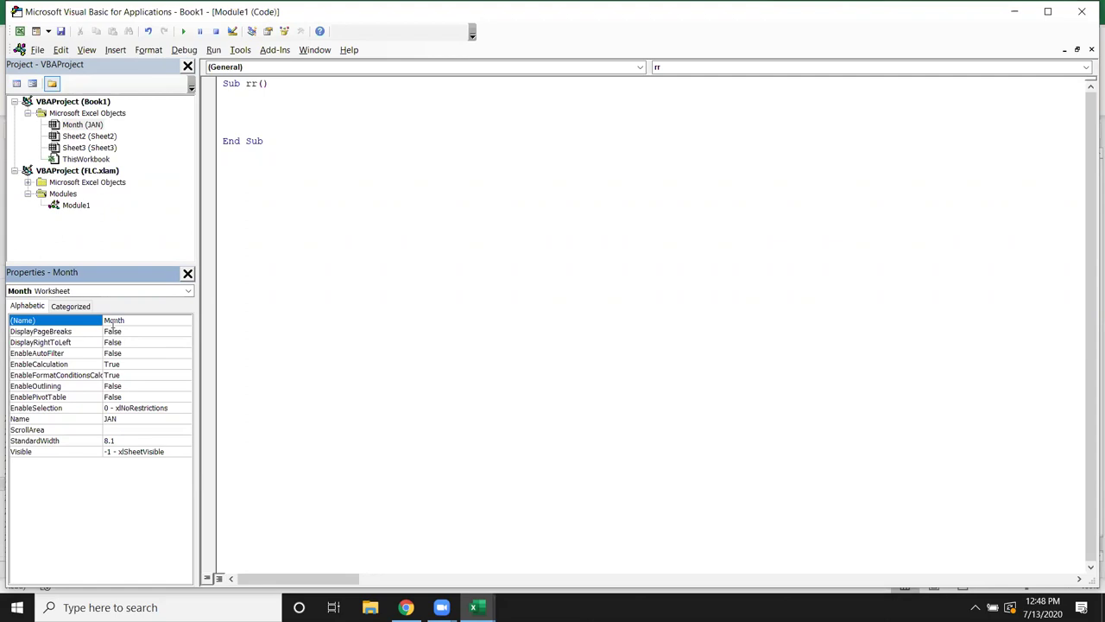
- Remove a stray '|' character from the rr macro, then switch to Book1
left_click(292, 112)
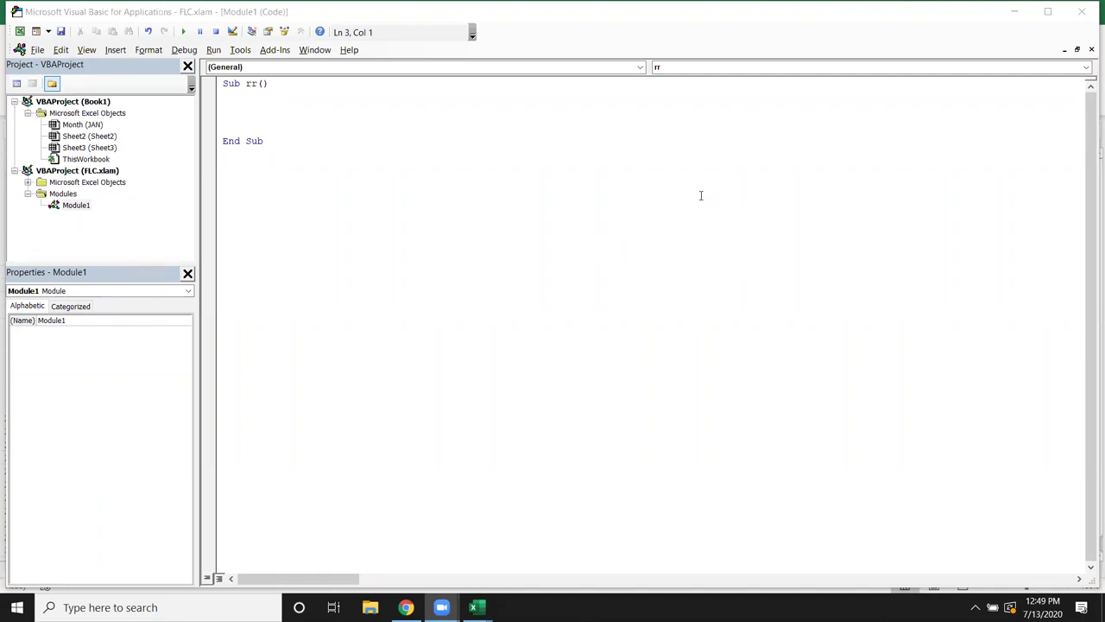
key("Return")
type("|")
key("Return")
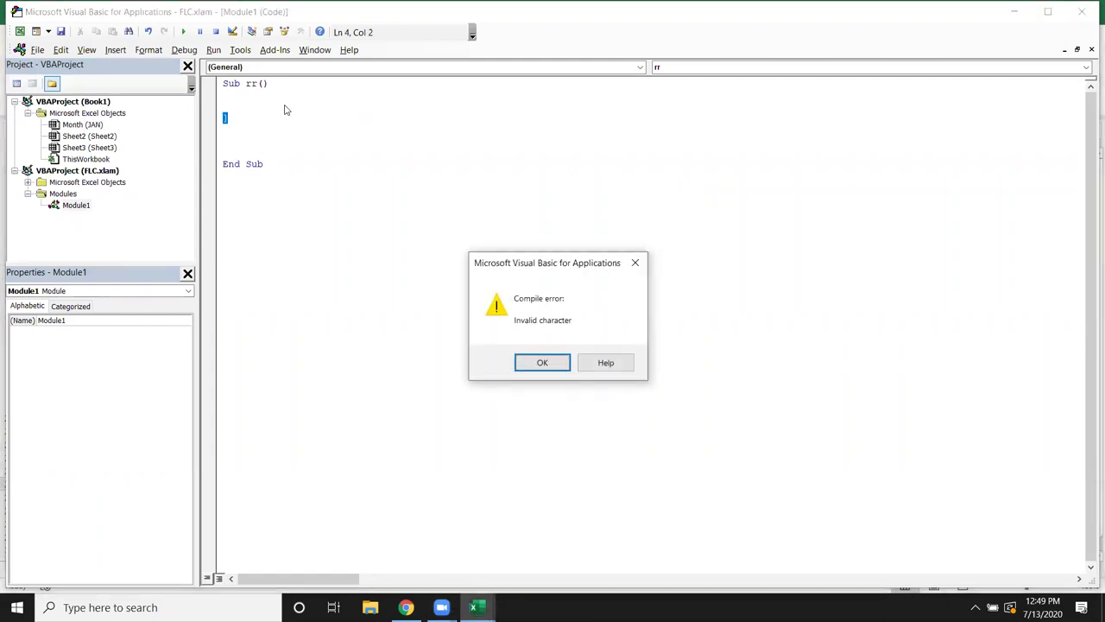
key("Return")
key("BackSpace")
key("Up")
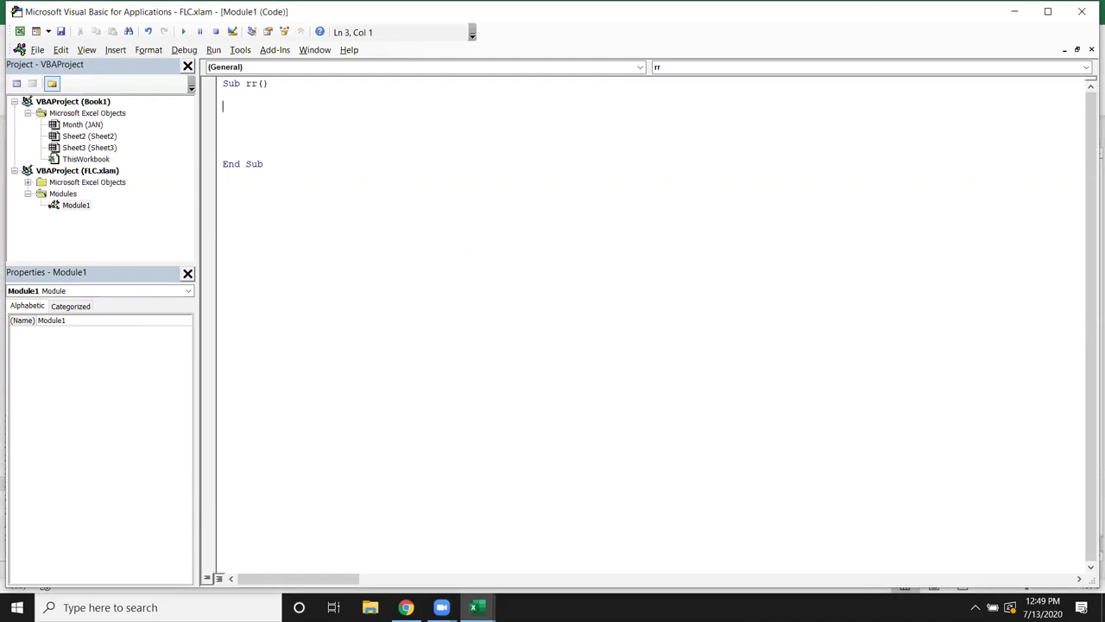
key("alt+Tab")
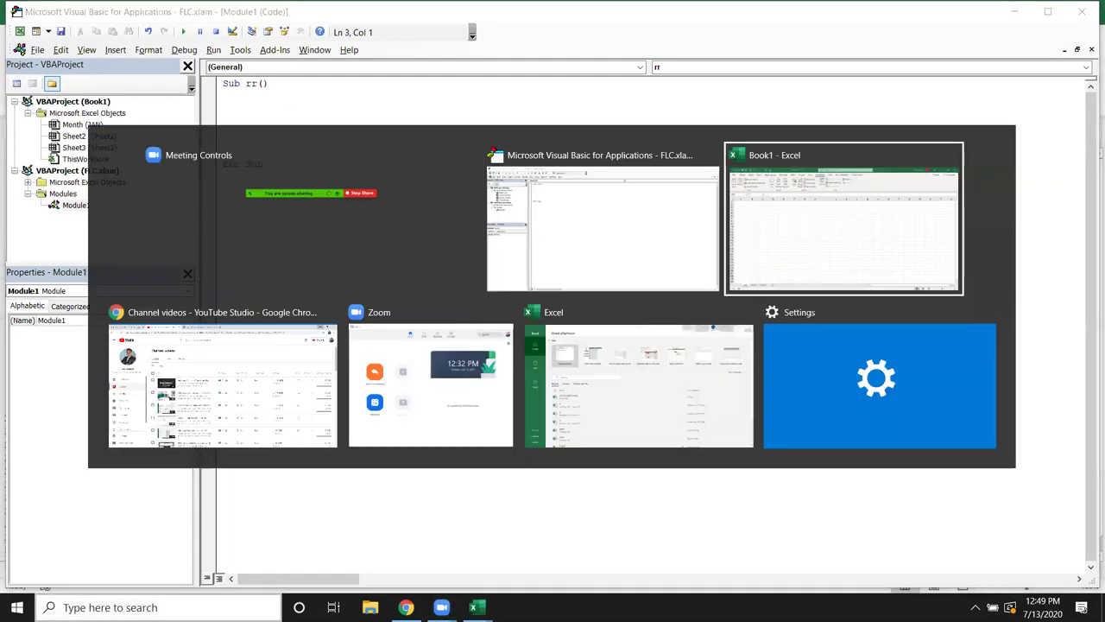
left_click(162, 567)
left_click(75, 572)
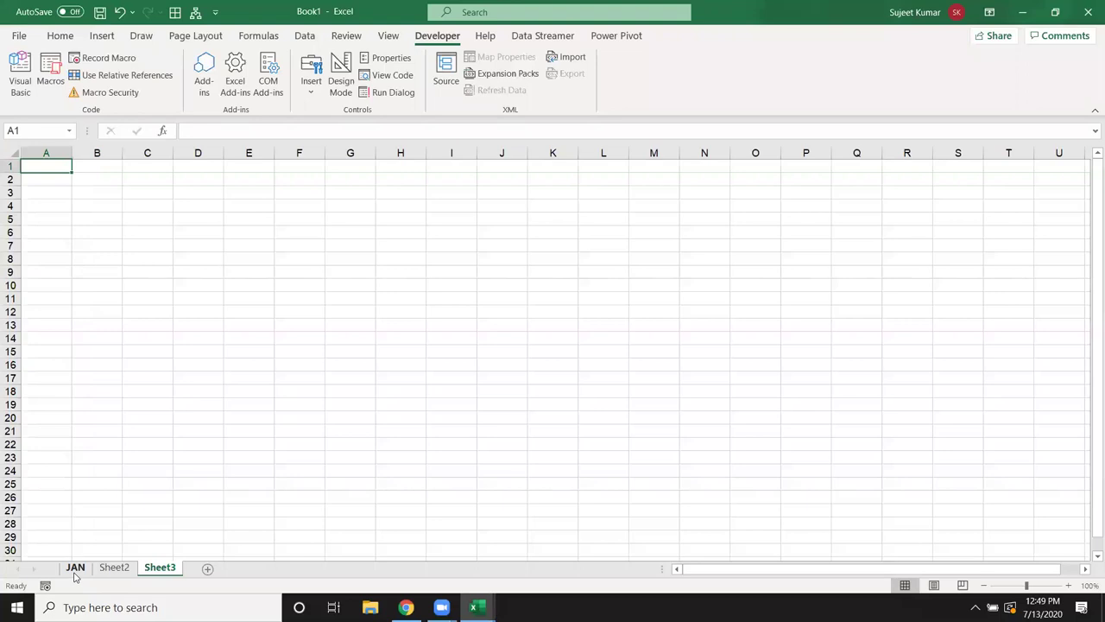
left_click(158, 568)
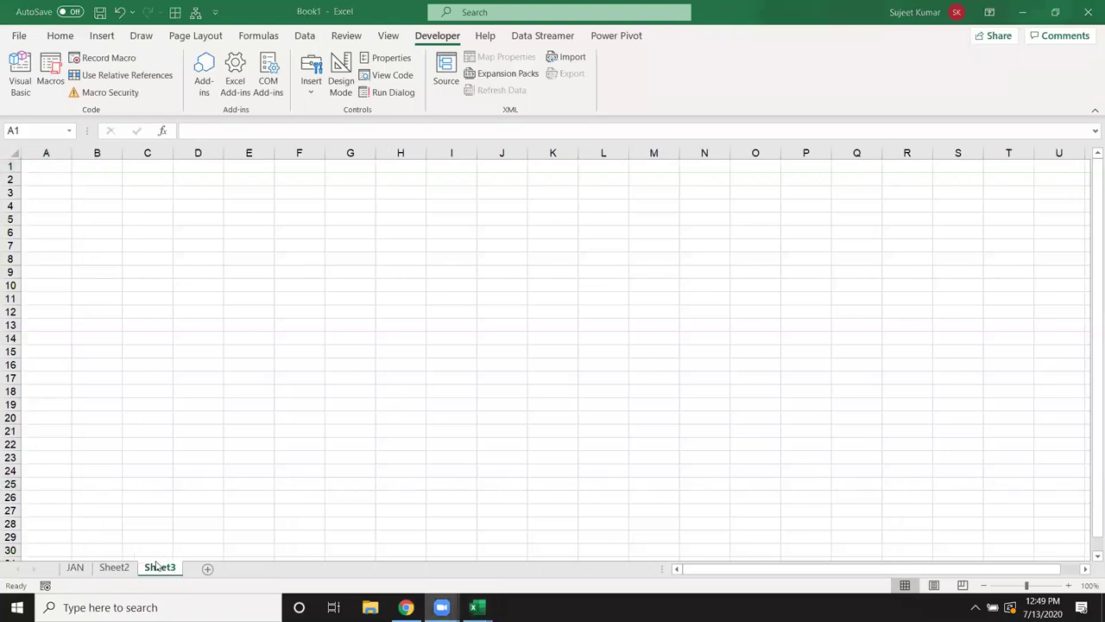
key("alt+Tab")
key("alt+Tab")
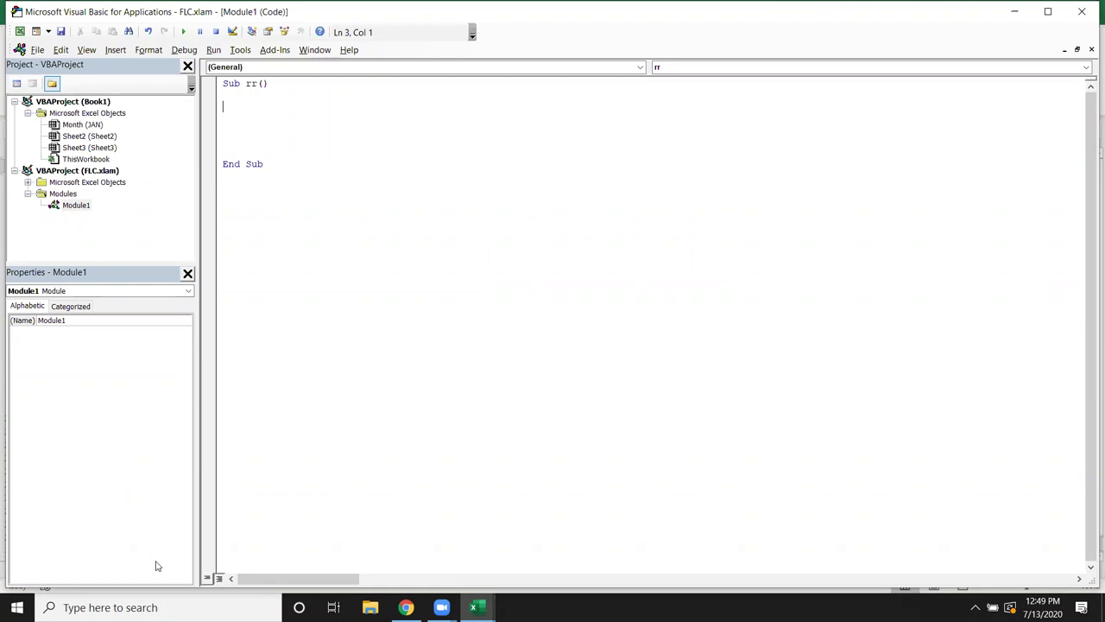
type("sheet")
key("BackSpace")
key("BackSpace")
key("BackSpace")
key("BackSpace")
key("BackSpace")
type("month")
type(".d")
key("BackSpace")
key("BackSpace")
key("BackSpace")
key("BackSpace")
key("BackSpace")
key("BackSpace")
key("BackSpace")
type("Mo")
type("nth")
type(".")
type("\\")
key("BackSpace")
key("BackSpace")
type(".")
key("BackSpace")
key("BackSpace")
key("BackSpace")
key("BackSpace")
key("BackSpace")
key("BackSpace")
- Change the worksheet's code name from Month to Months
left_click(78, 126)
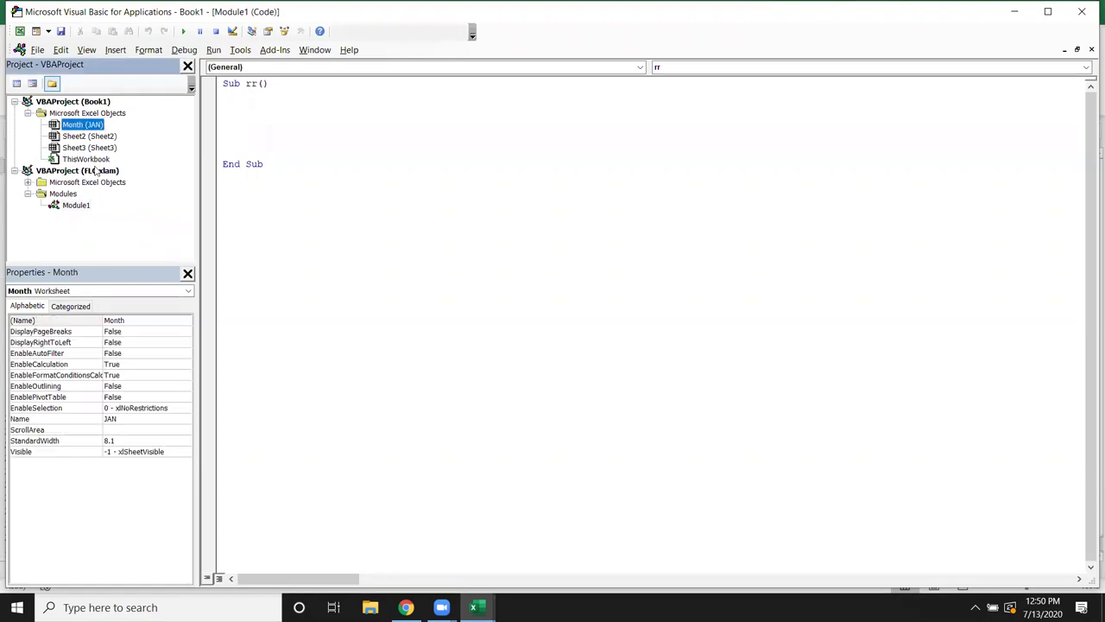
left_click(145, 320)
type("s")
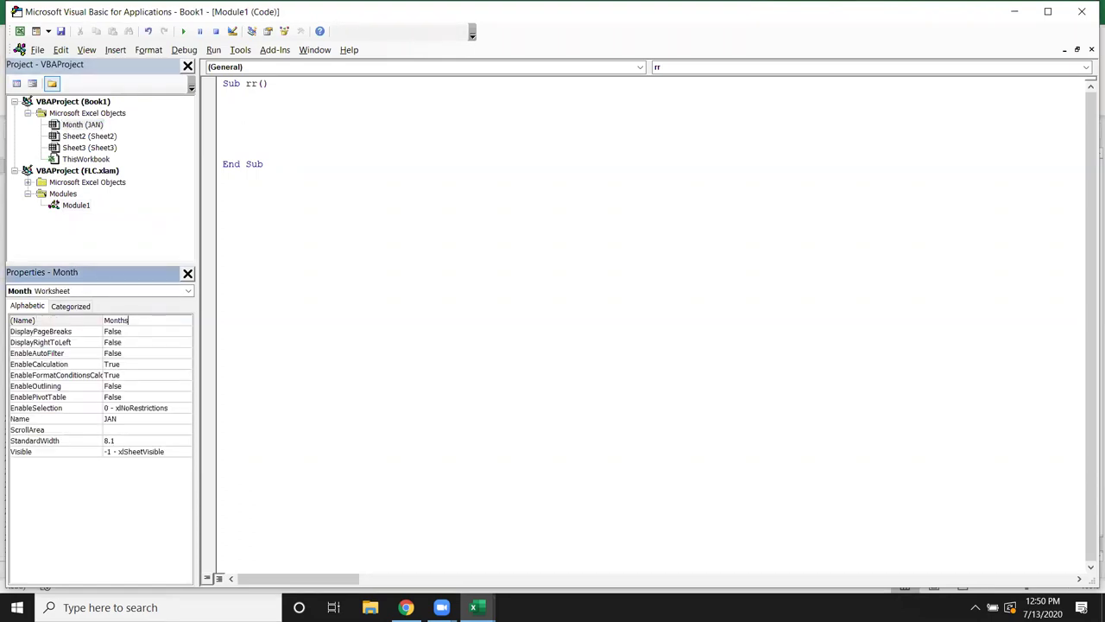
key("Return")
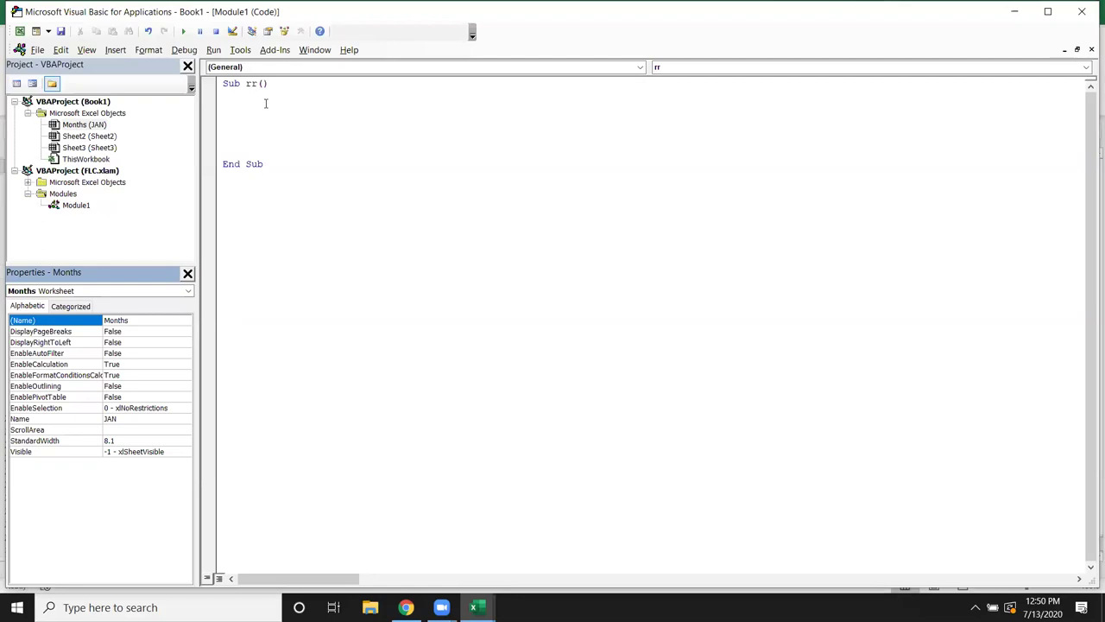
- Write Sheet2.Activate as the first statement of the rr macro
left_click(263, 101)
type("Monthds")
key("BackSpace")
key("BackSpace")
type("s.")
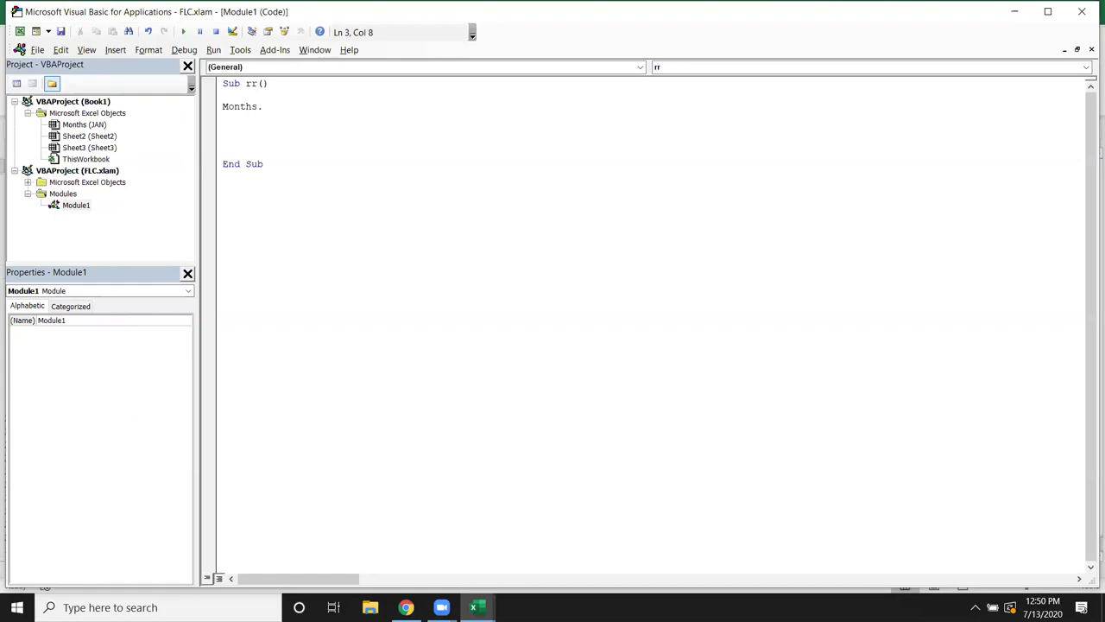
key("BackSpace")
key("BackSpace")
key("BackSpace")
key("BackSpace")
key("BackSpace")
key("BackSpace")
key("BackSpace")
type("sheet2.")
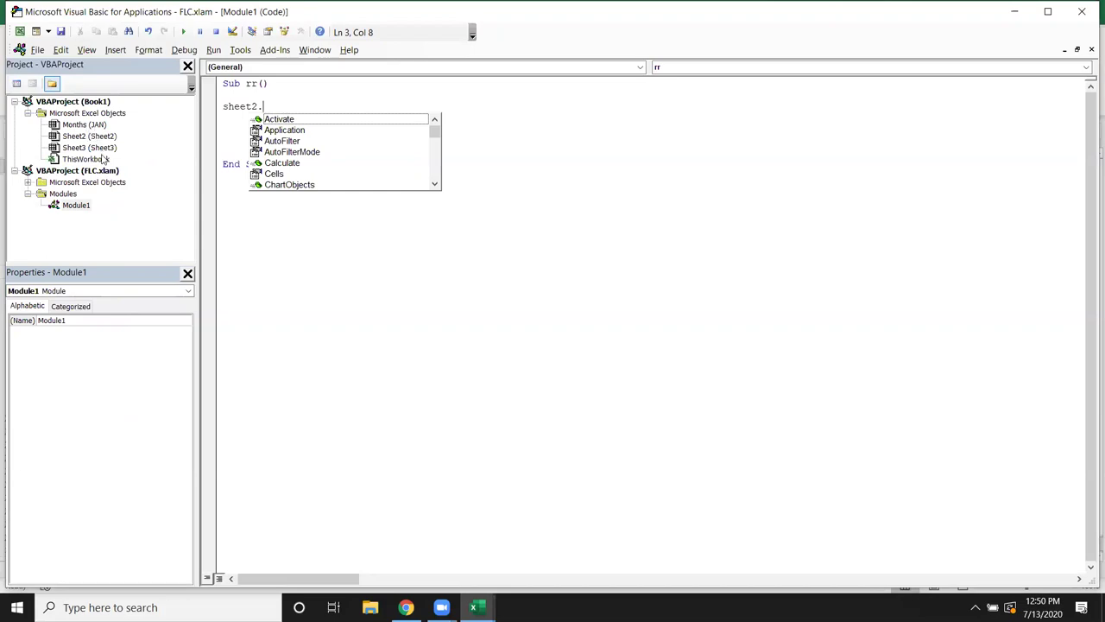
key("Tab")
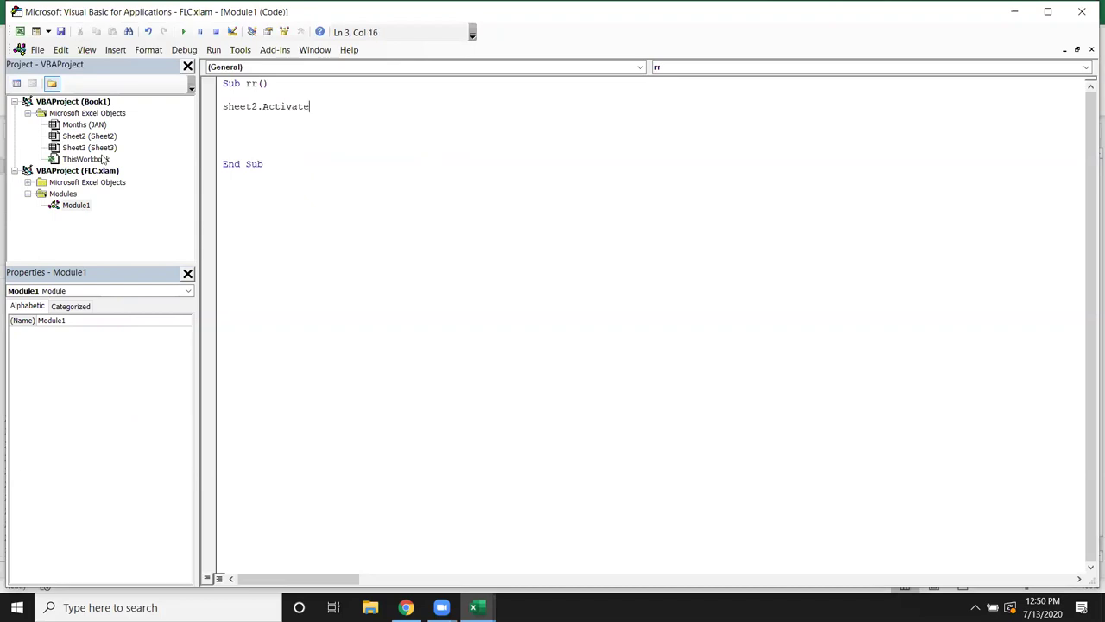
key("Return")
double_click(245, 113)
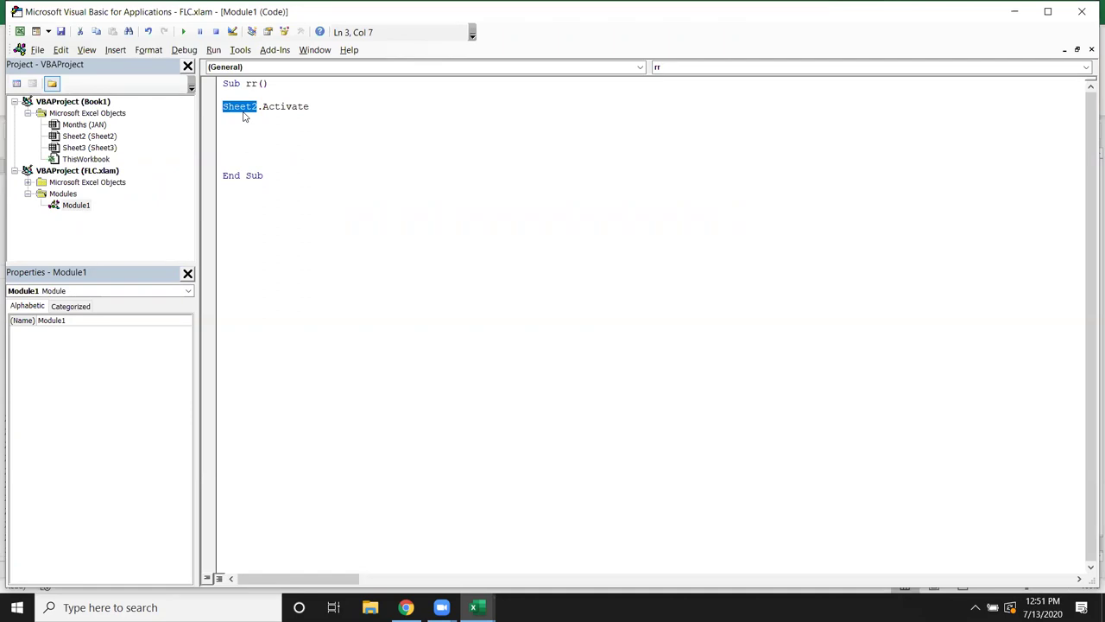
- Add Sheets("Jan").Select on a new line below Sheet2.Activate
left_click(257, 128)
key("Return")
type("sheets(")
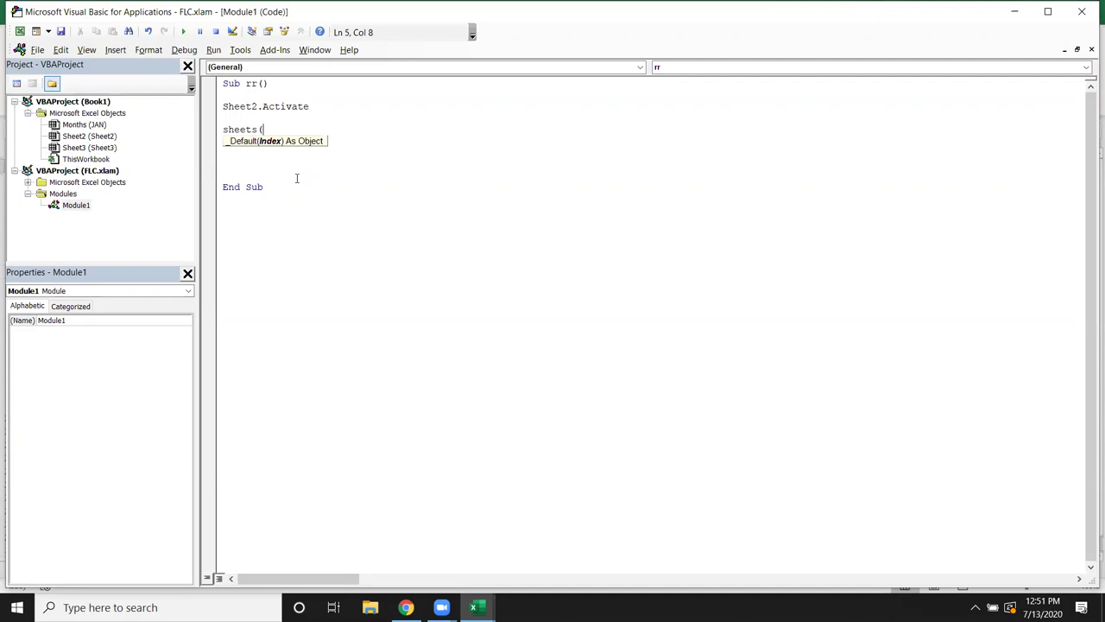
type("\"")
type("Jan\"")
type(").select")
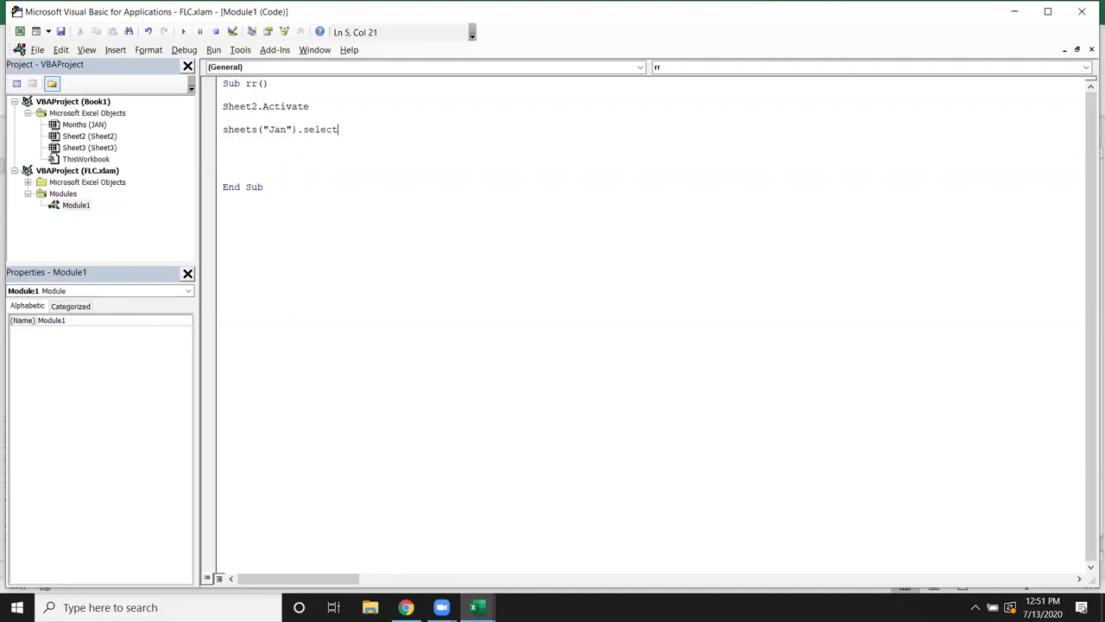
left_click(335, 201)
left_click(301, 165)
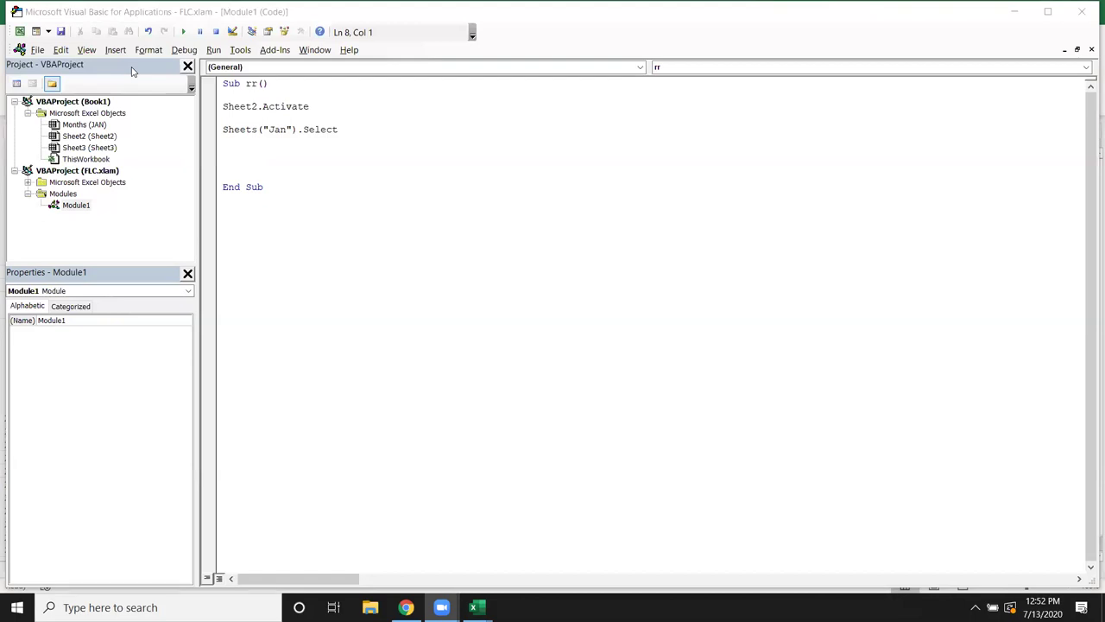
left_click(248, 150)
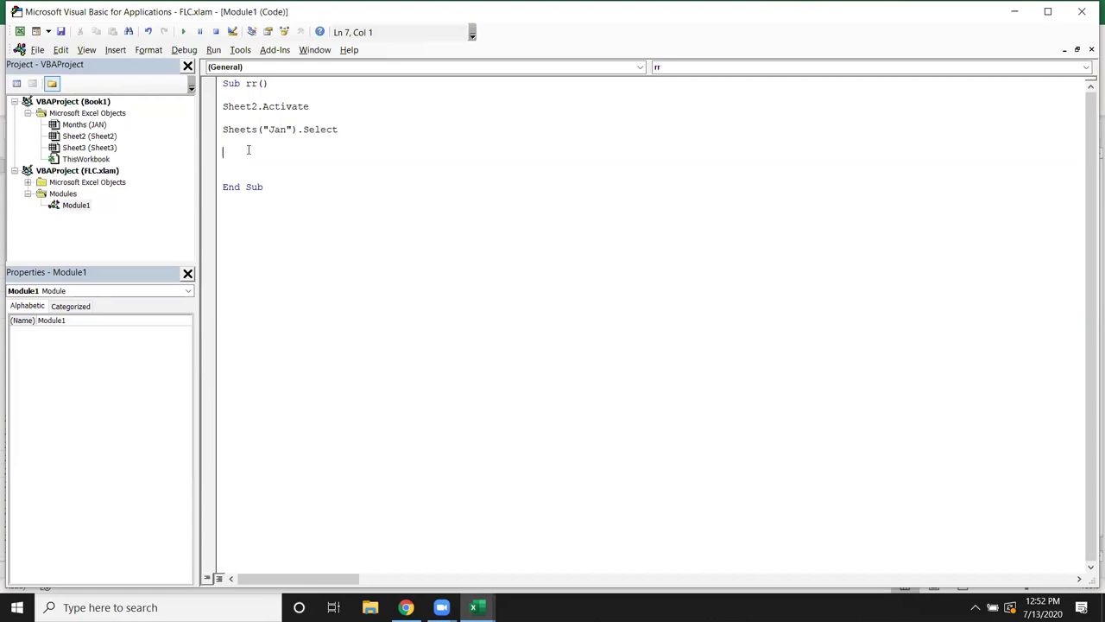
- In Book1, rename the JAN sheet tab to FEB and return to the VBA editor
double_click(253, 108)
left_click(253, 108)
left_click(475, 607)
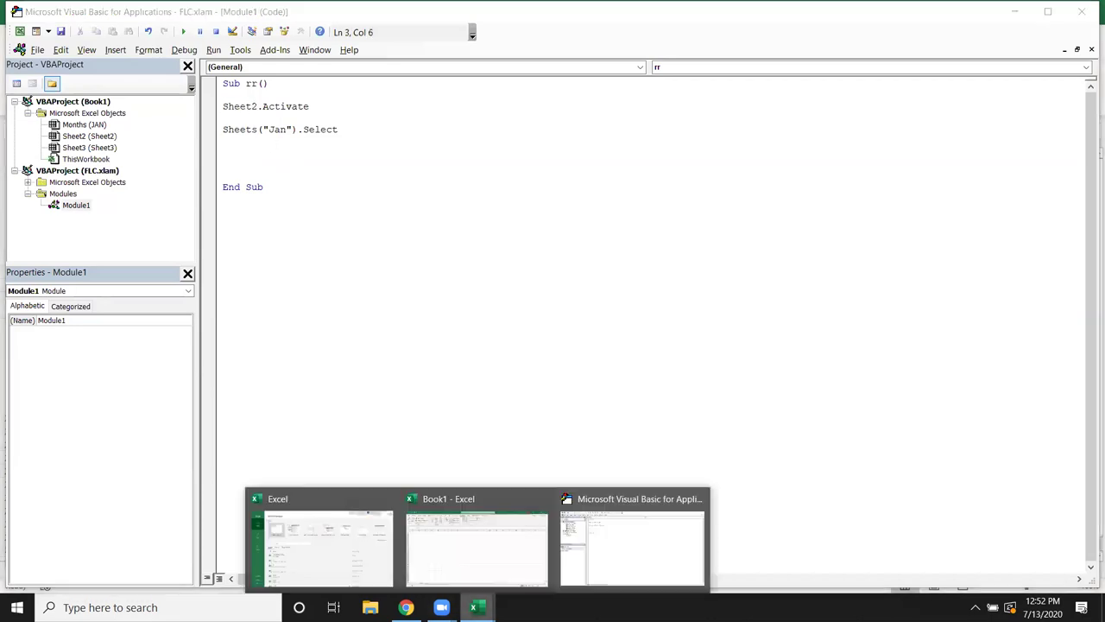
left_click(538, 556)
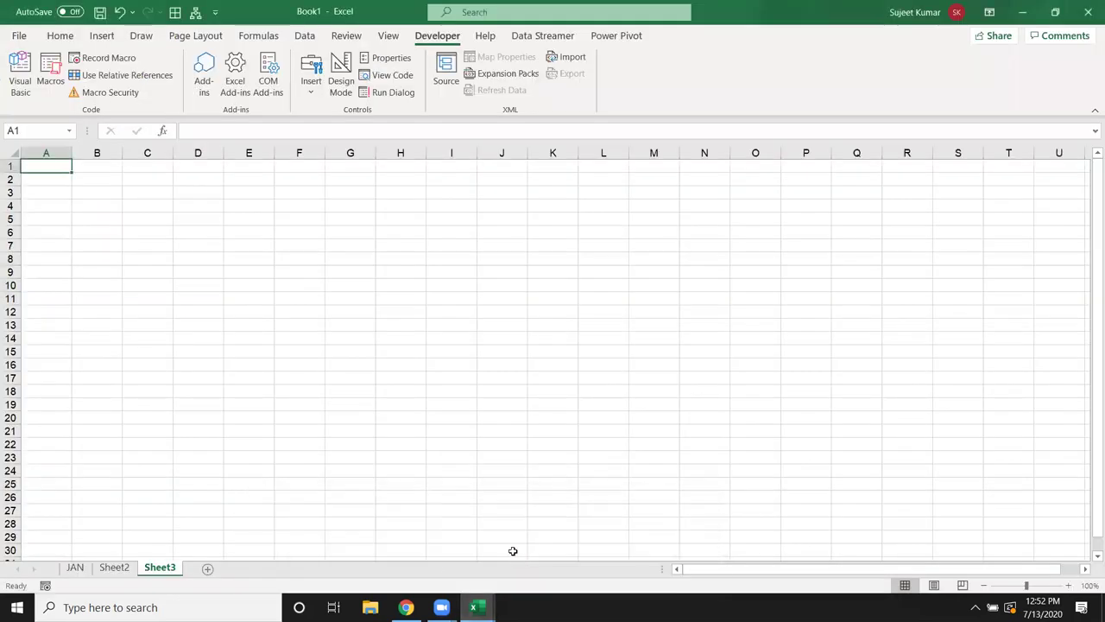
left_click(78, 567)
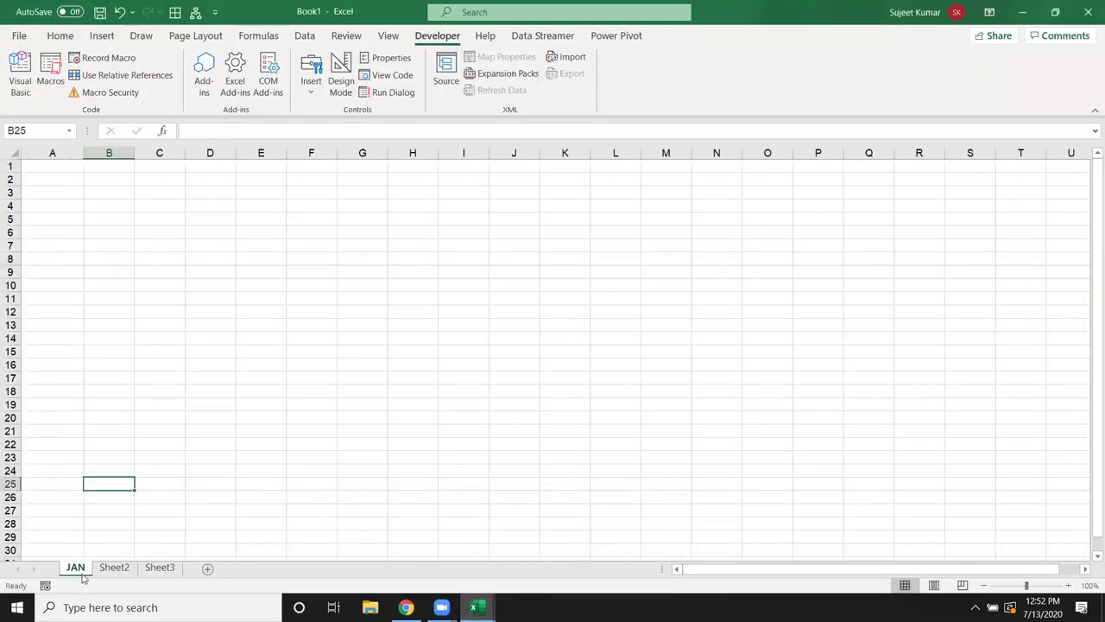
type("FEB")
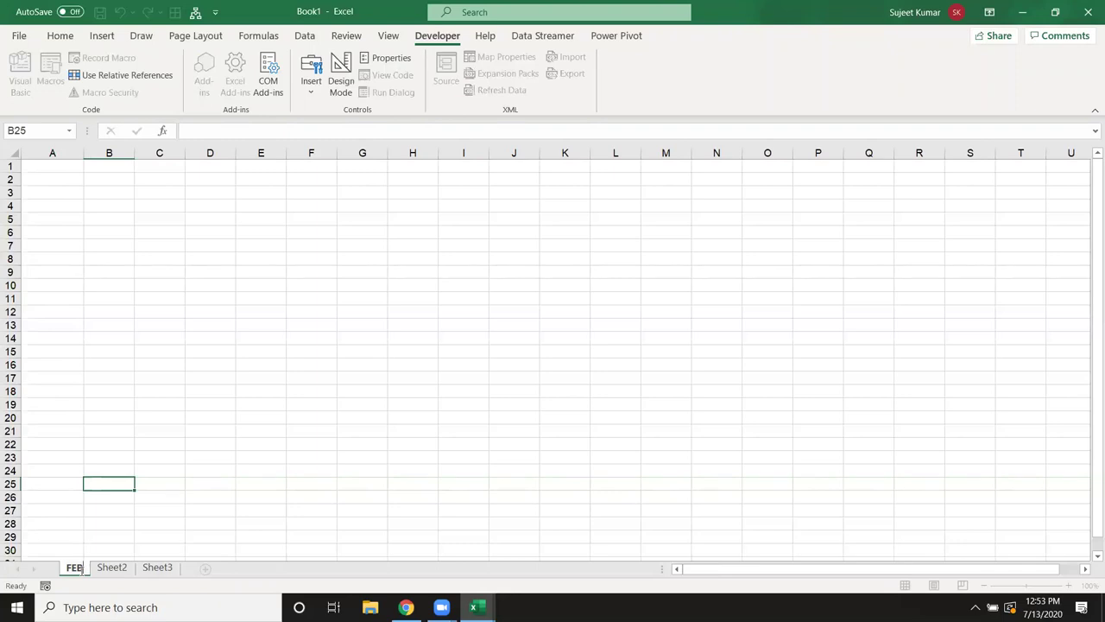
key("Return")
key("alt+F11")
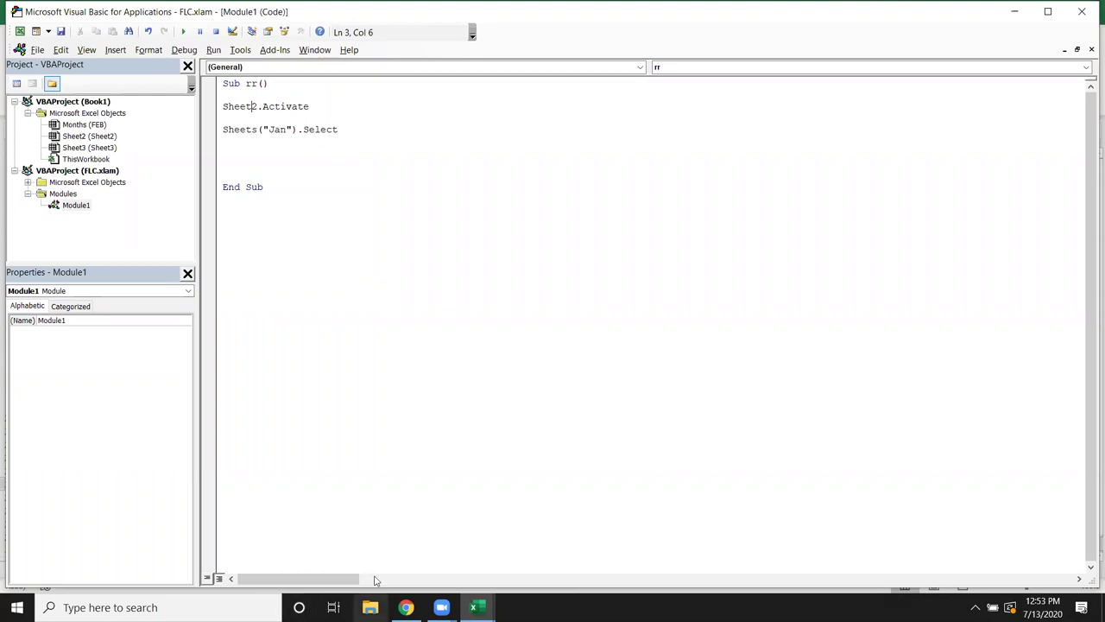
left_click(245, 150)
left_click_drag(228, 107, 315, 105)
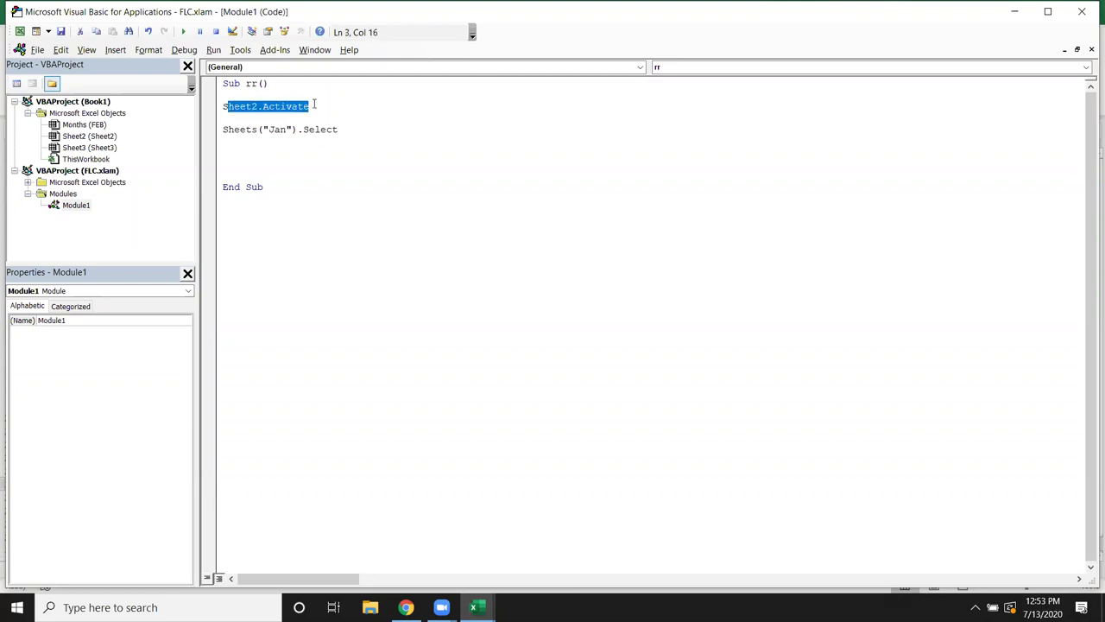
left_click(102, 126)
- Rename the FEB sheet tab to MAr and return to the VBA editor
key("alt+F11")
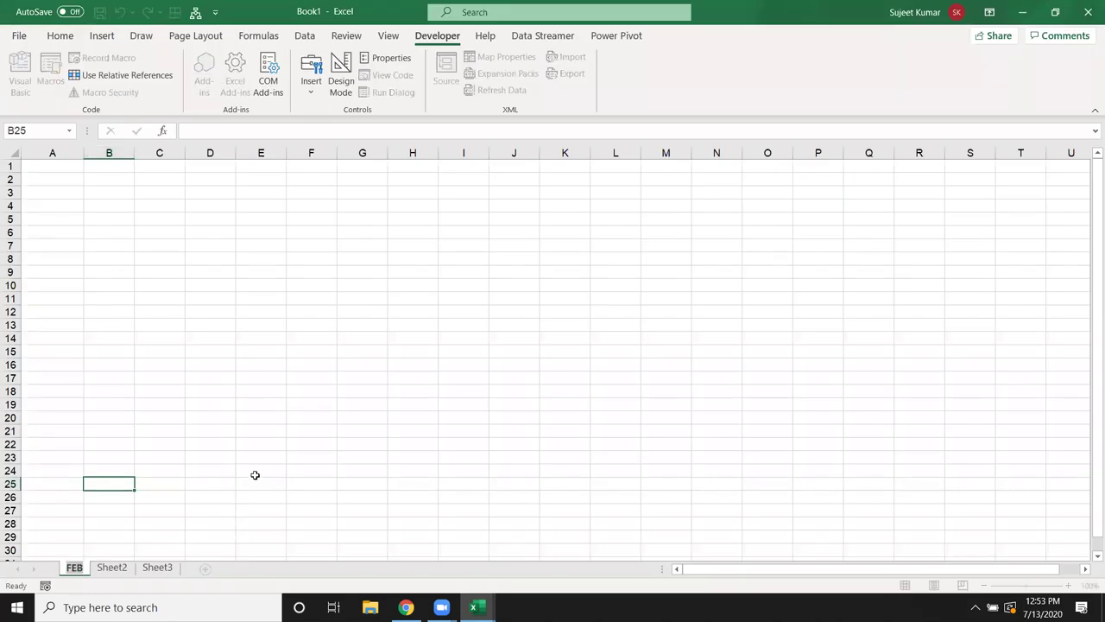
type("MAr")
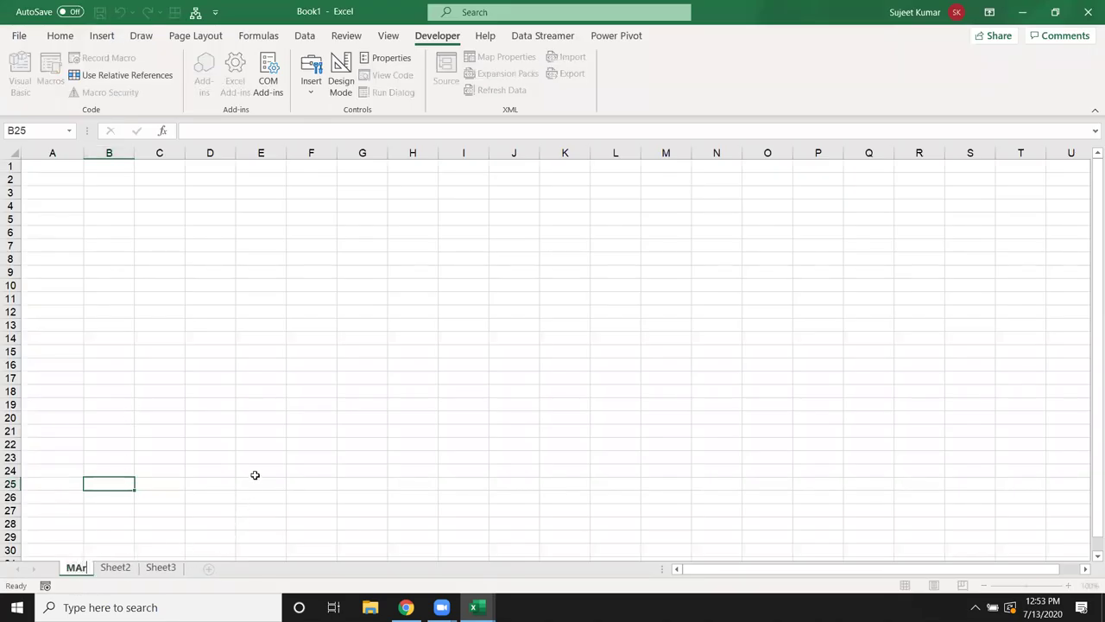
key("Return")
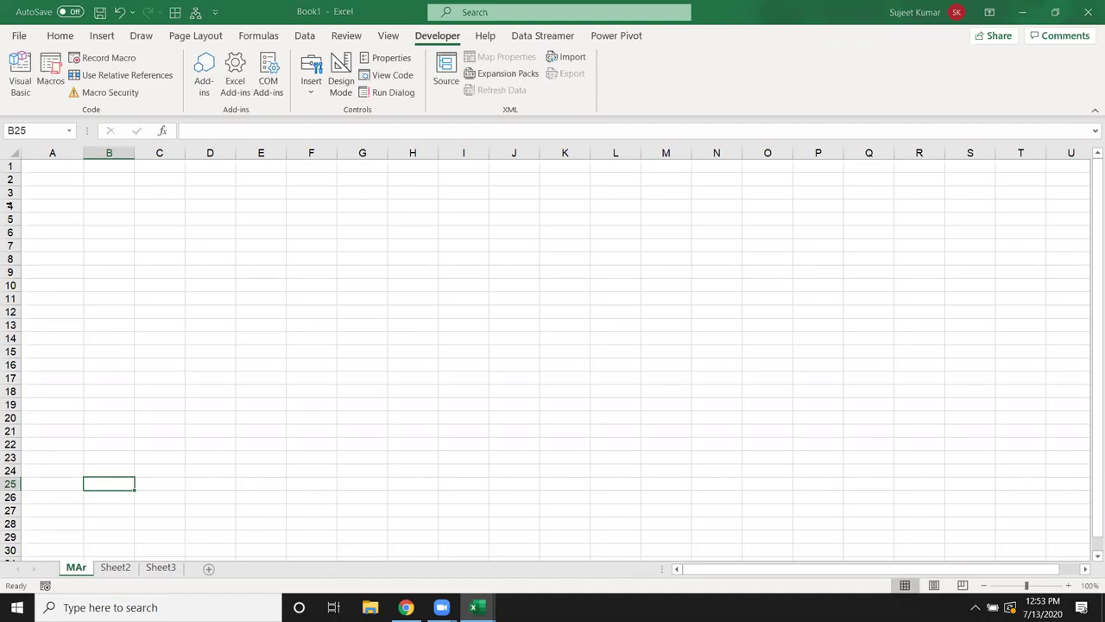
key("alt+F11")
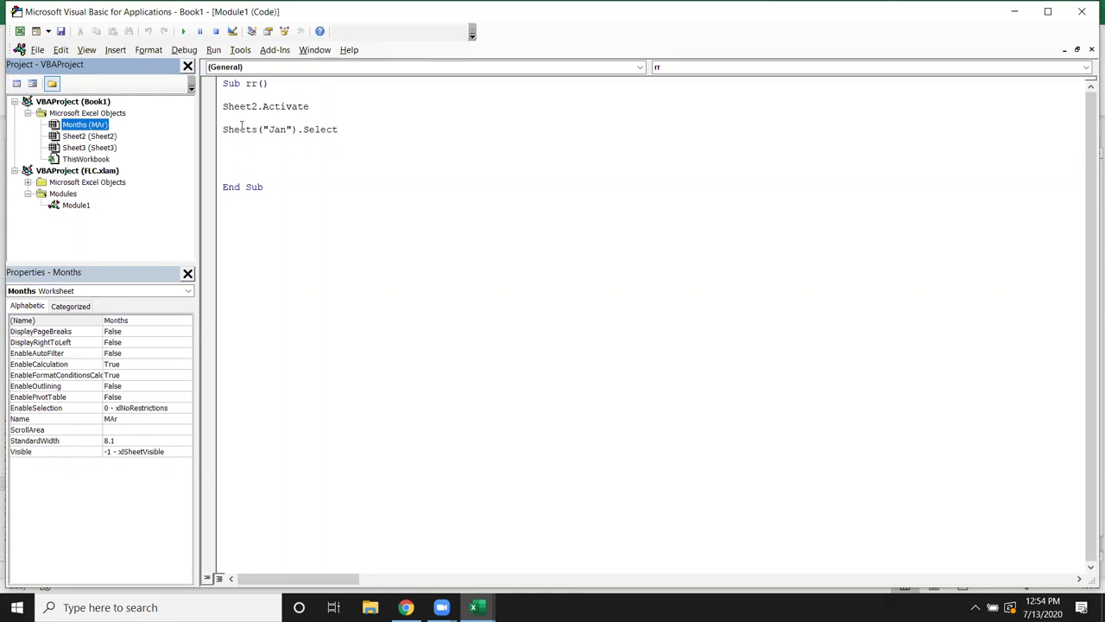
- Back in Book1, choose Delete from the MAr sheet tab's context menu
left_click_drag(223, 107, 319, 105)
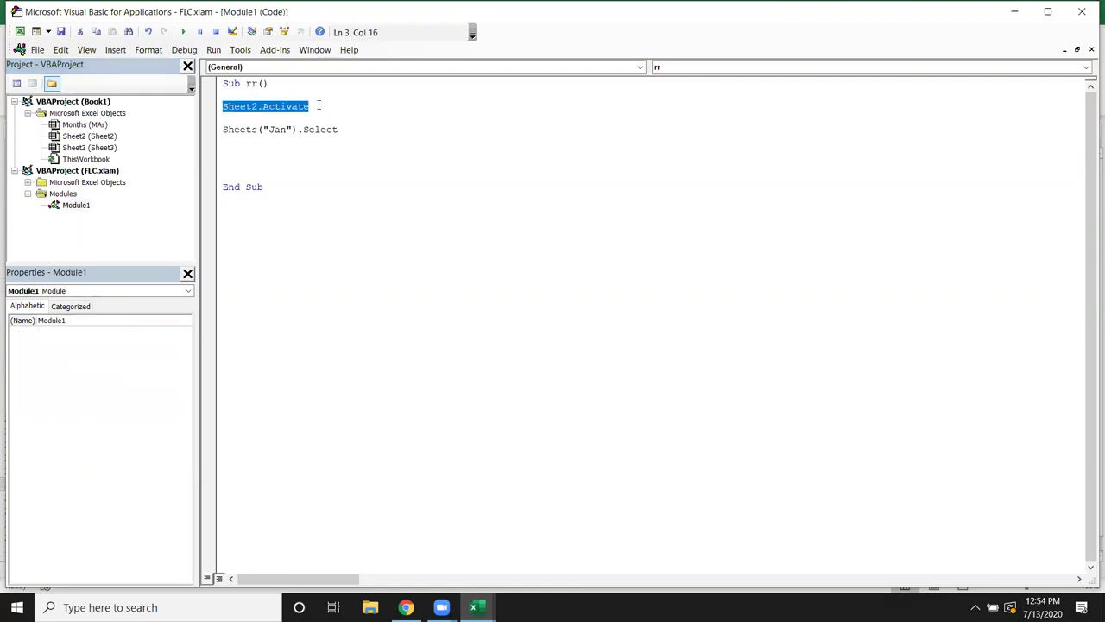
left_click(332, 145)
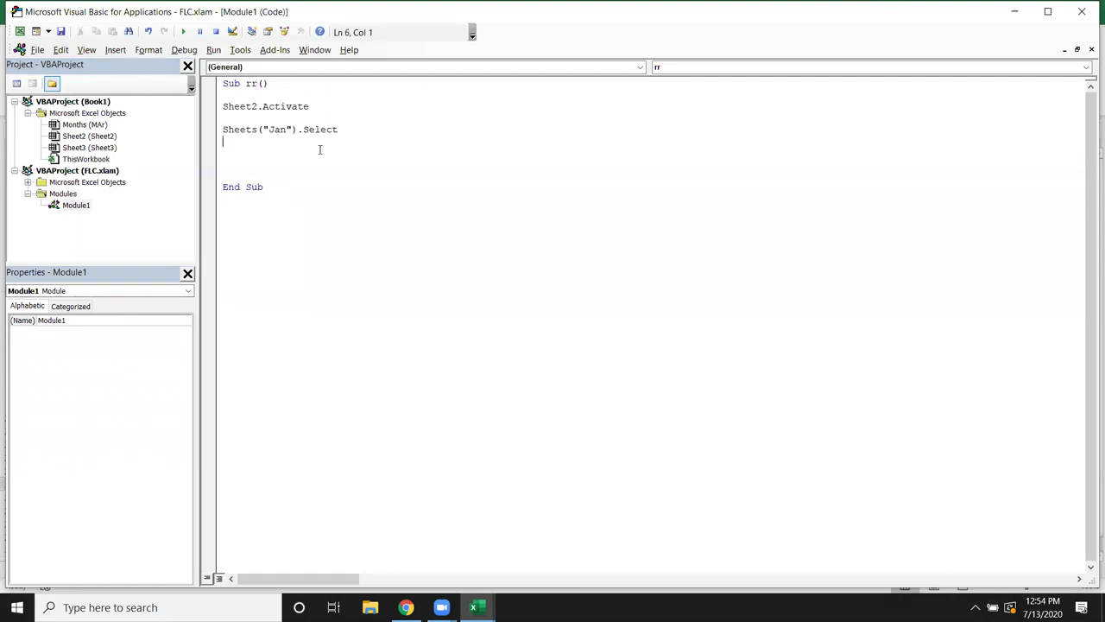
key("alt+F11")
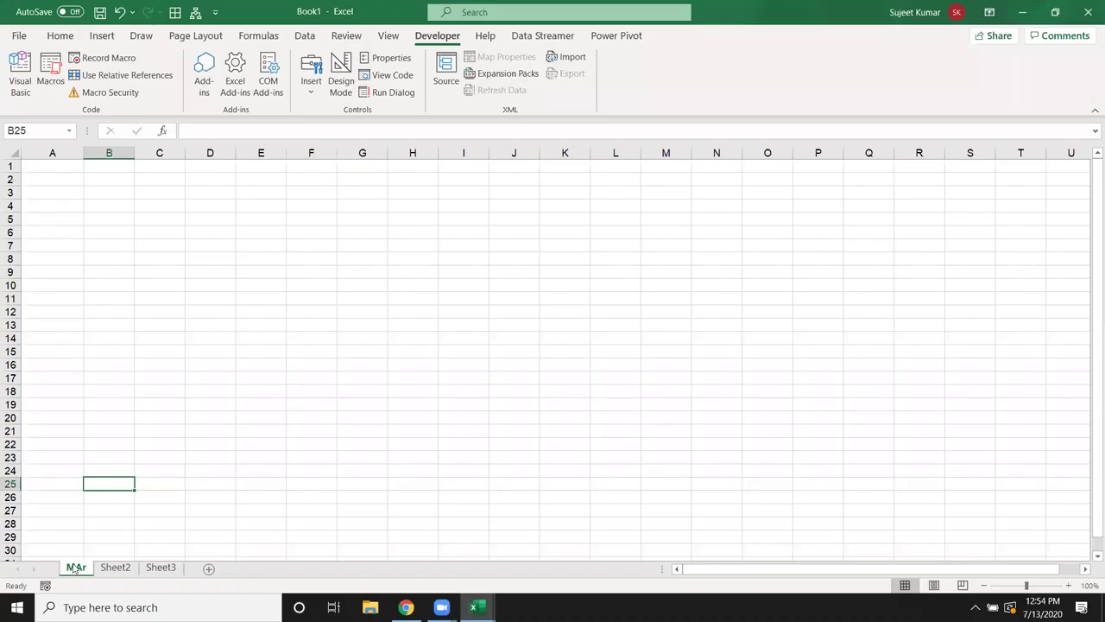
right_click(76, 571)
left_click(113, 386)
- Confirm deleting MAr, rename Sheet2 to Data, then delete that Data sheet too
left_click(535, 347)
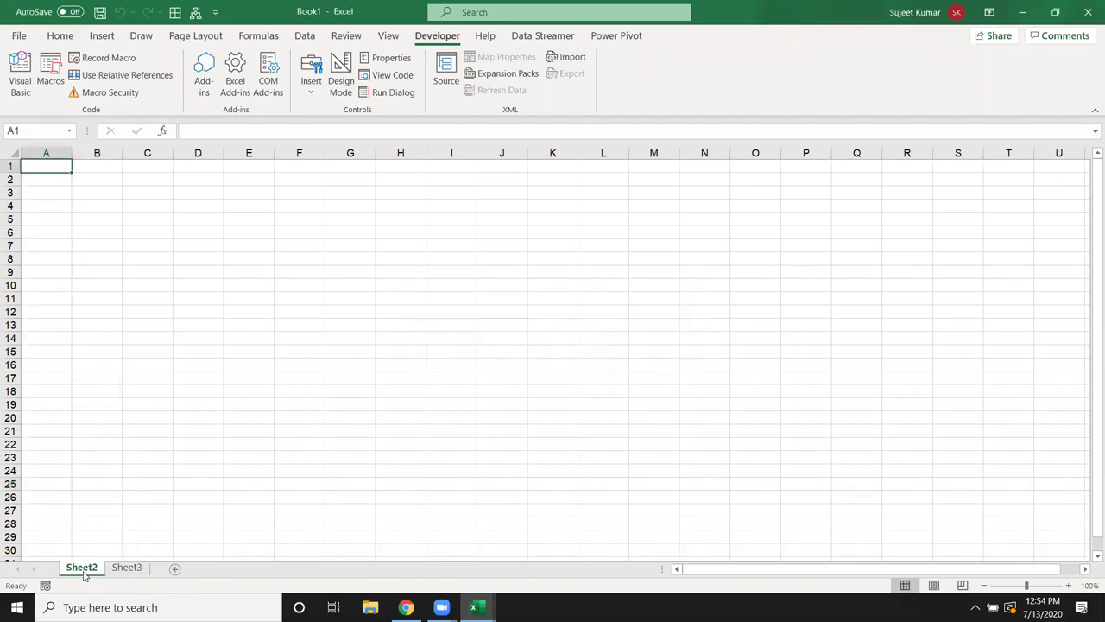
double_click(84, 570)
double_click(84, 567)
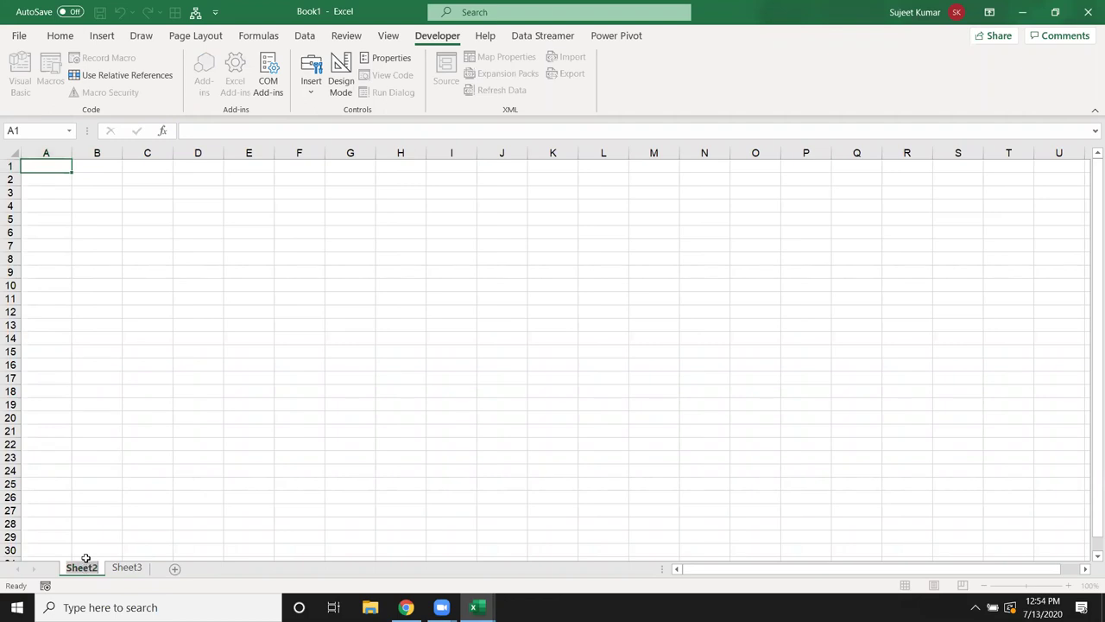
type("Data")
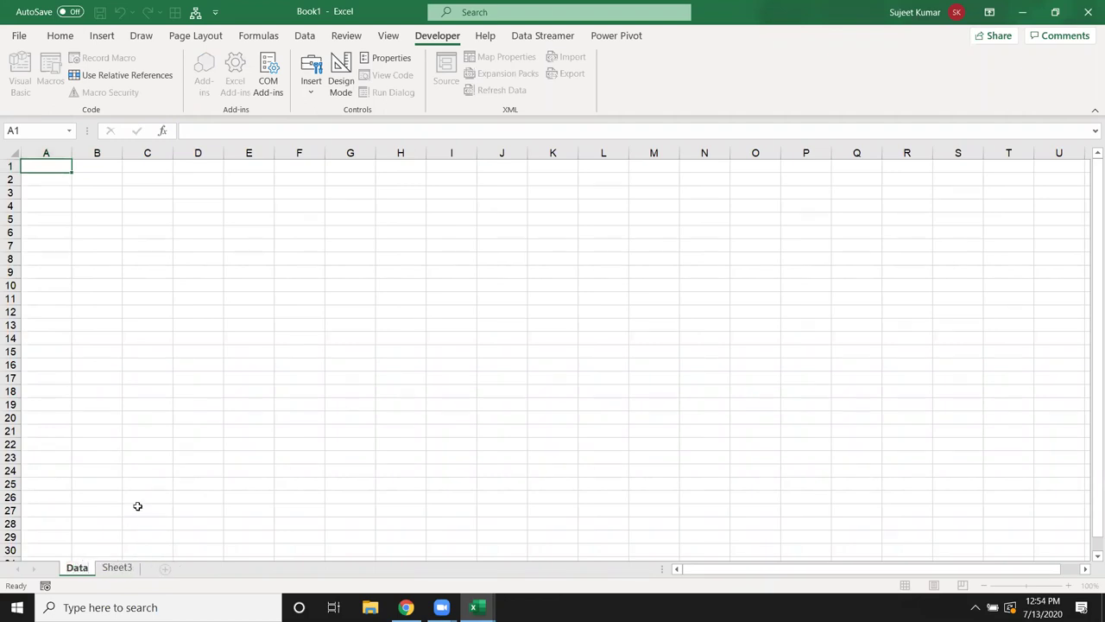
left_click(137, 506)
right_click(77, 567)
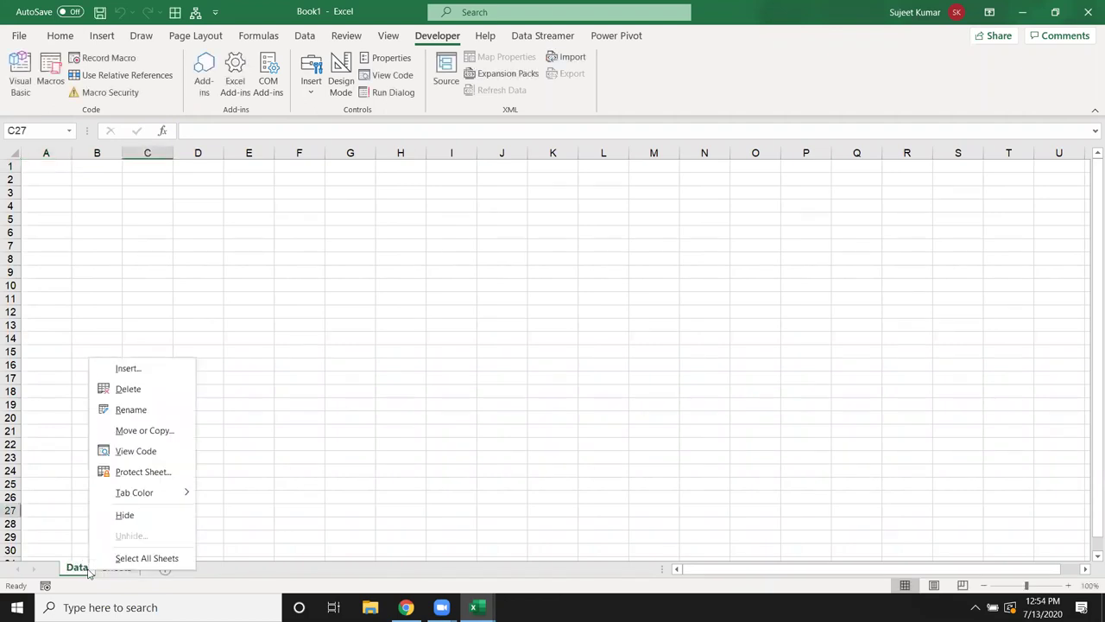
left_click(149, 398)
left_click(524, 344)
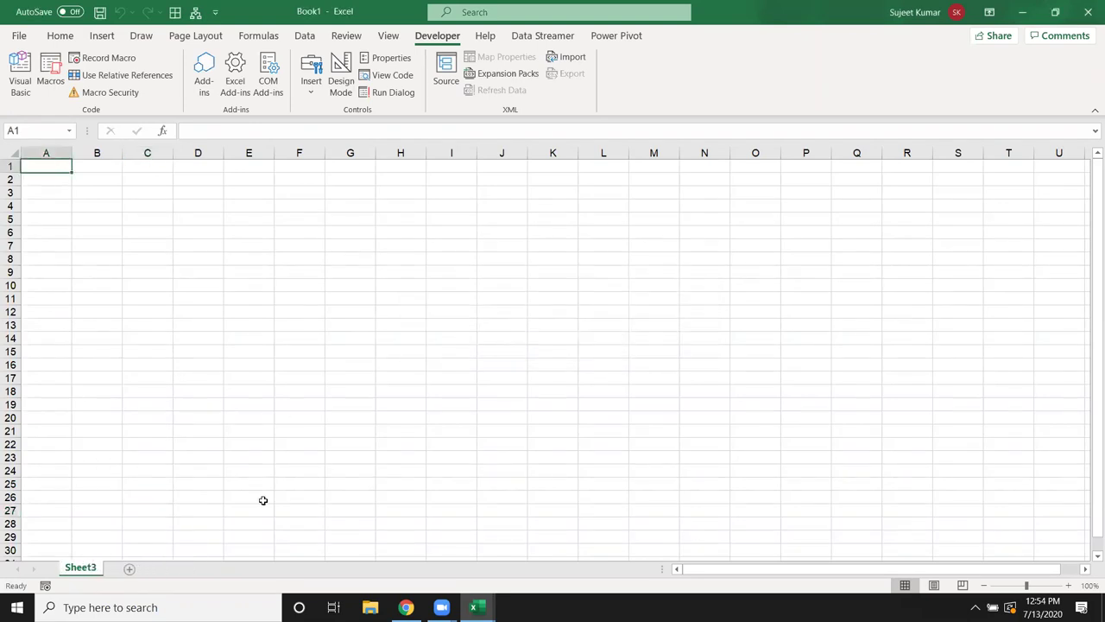
- Add Sheet4, rename Sheet3 to Data, and return to the VBA editor
left_click(128, 569)
double_click(83, 568)
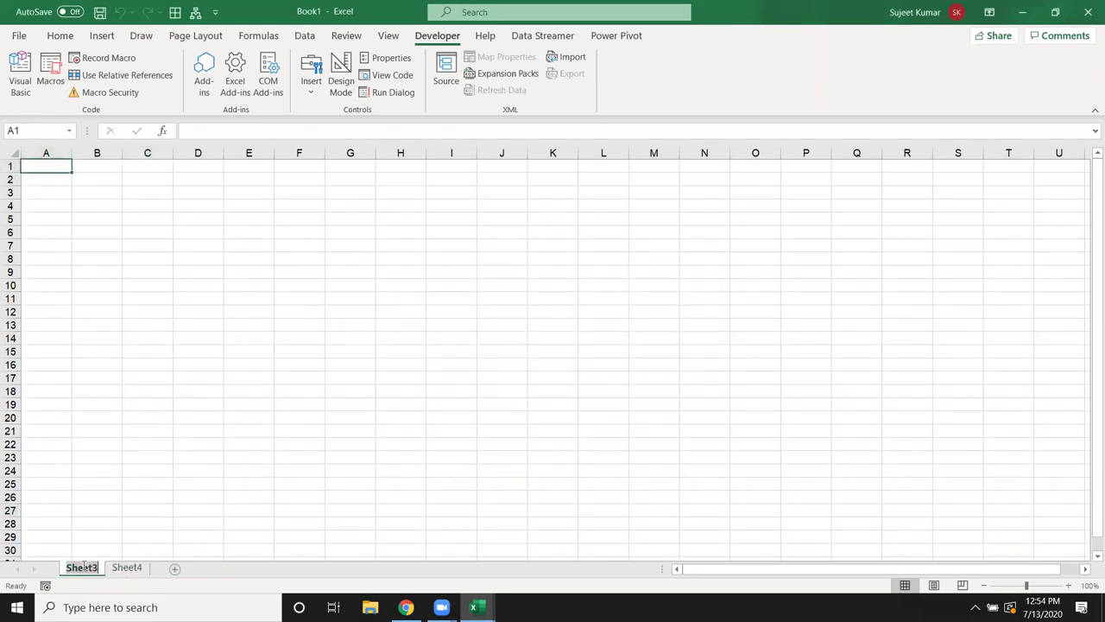
type("Data")
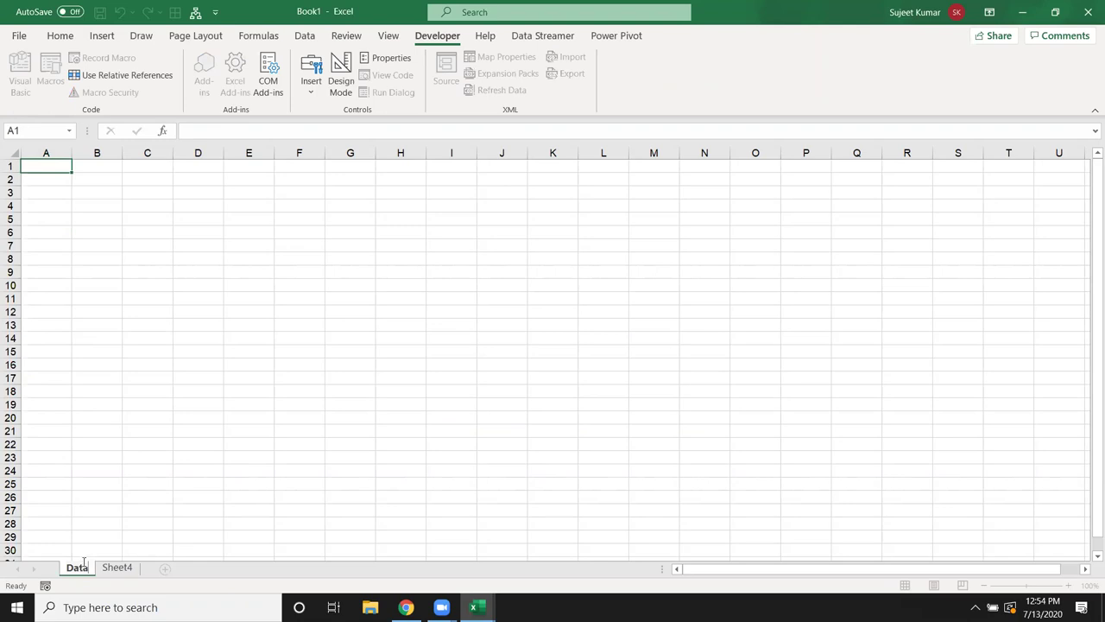
left_click(117, 281)
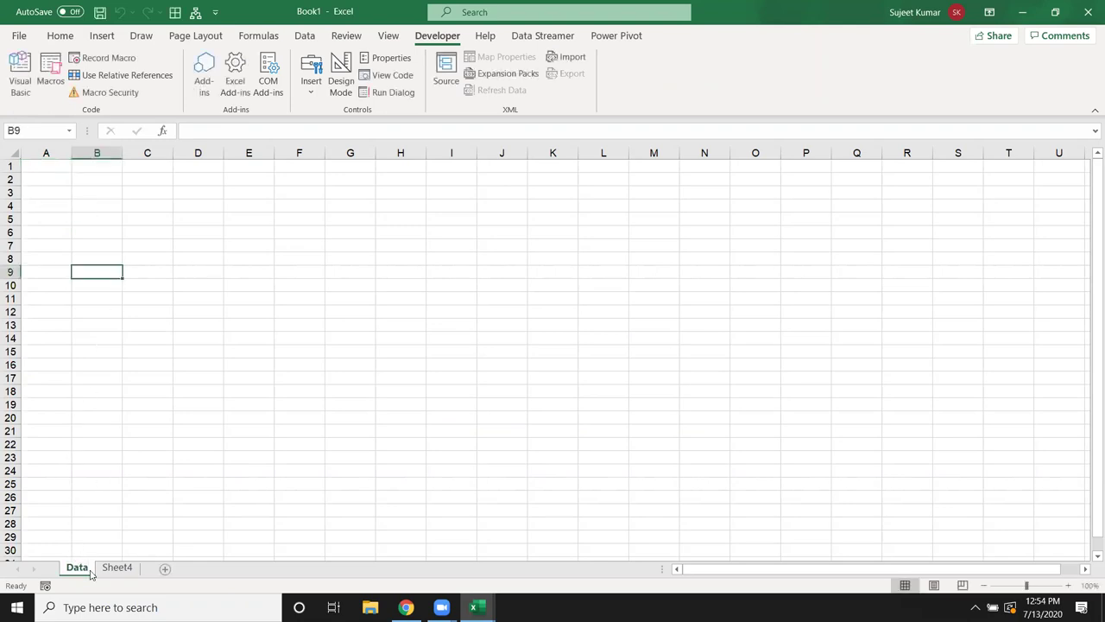
key("alt+F11")
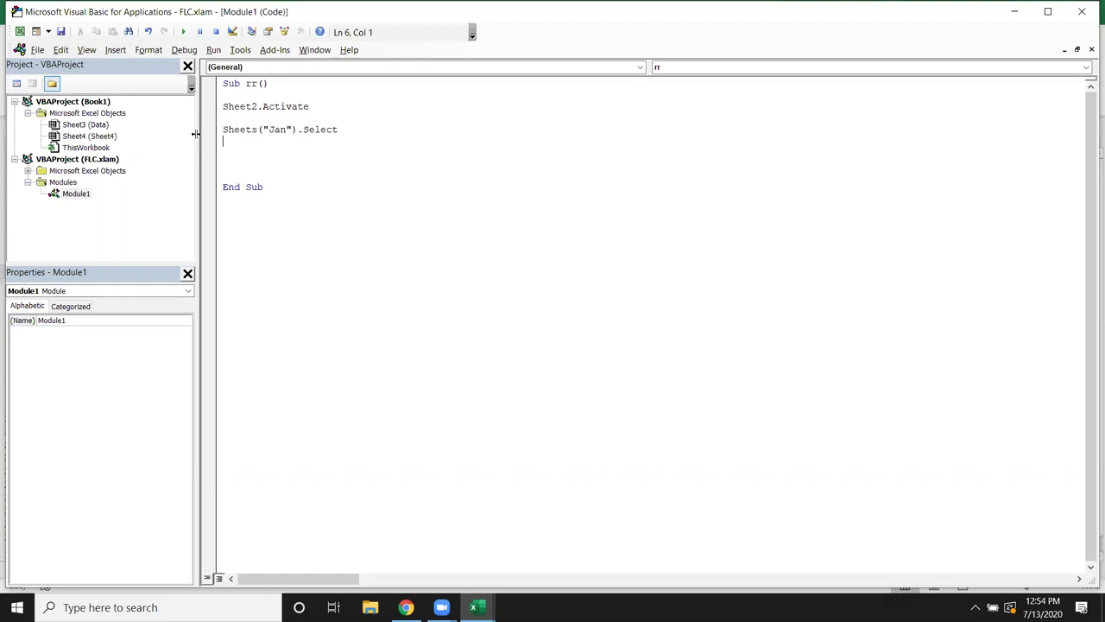
- Change Sheets("Jan") to Sheets("Data") and type sheets(2).select on the next line
double_click(273, 130)
type("Data")
left_click(273, 150)
type("sheets(2")
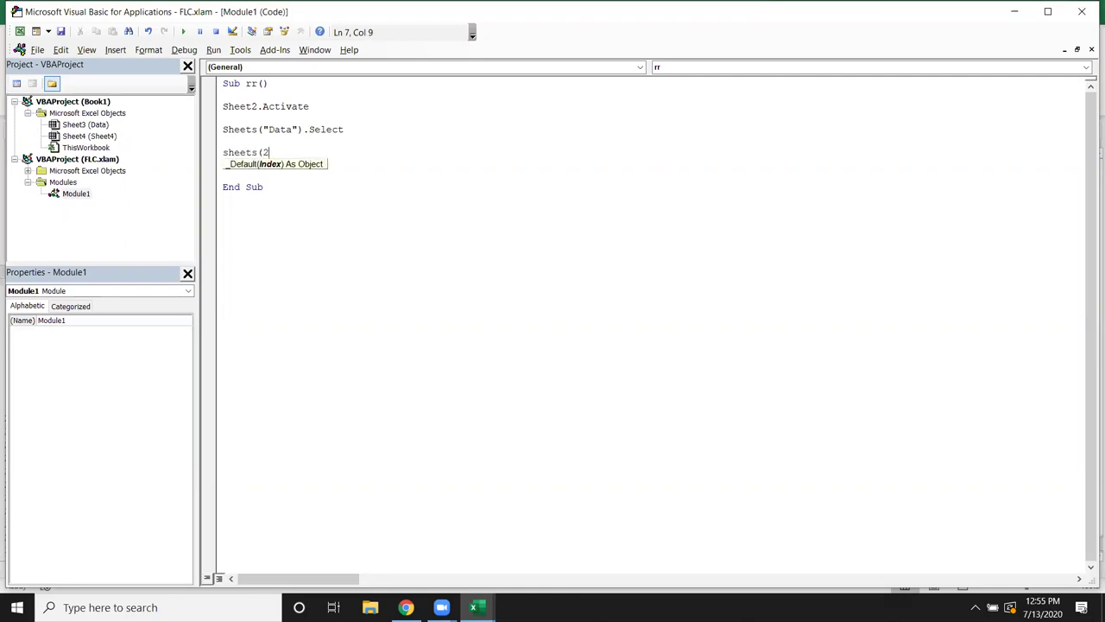
type(").select")
- Finish the Sheets(2).Select line, then add Sheet5 and Sheet6 to Book1 and browse its tabs
key("Return")
key("alt+F11")
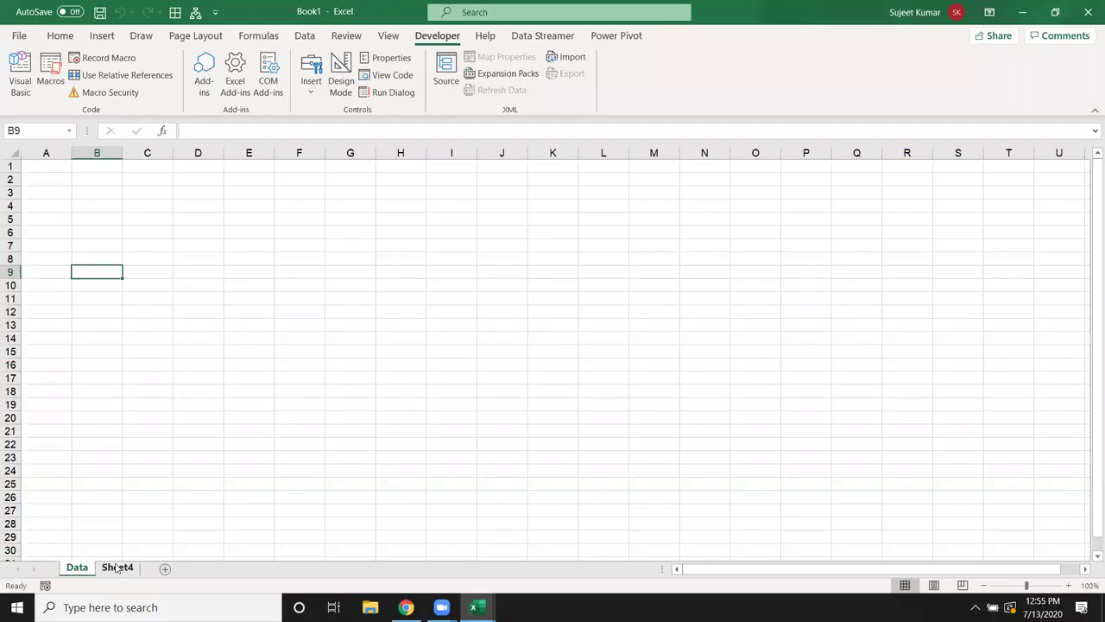
left_click(117, 567)
left_click(165, 568)
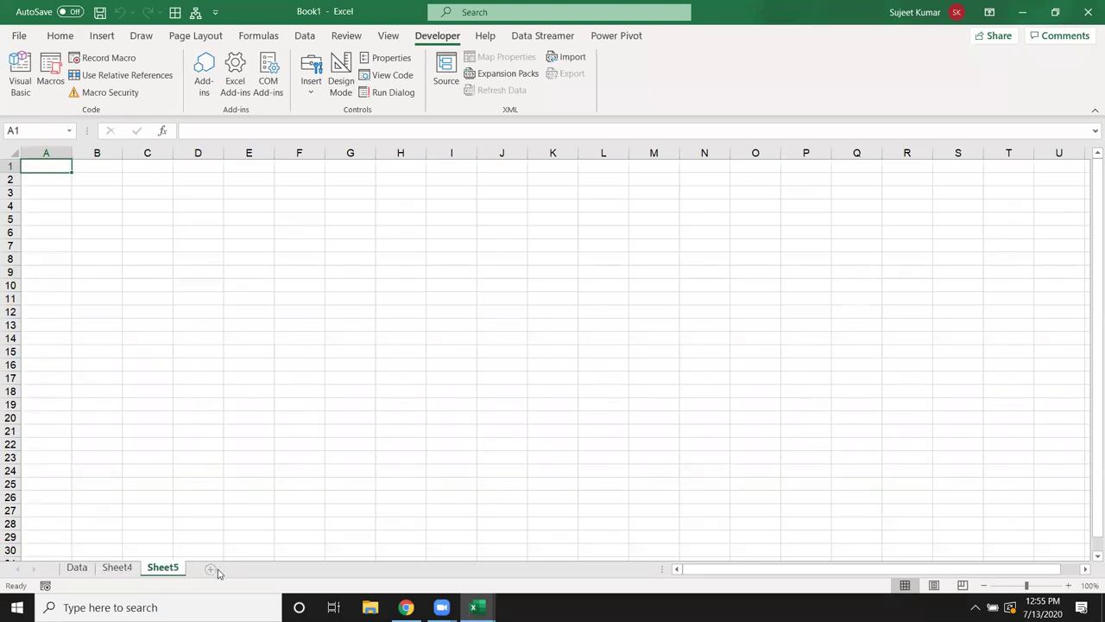
left_click(209, 569)
left_click(205, 473)
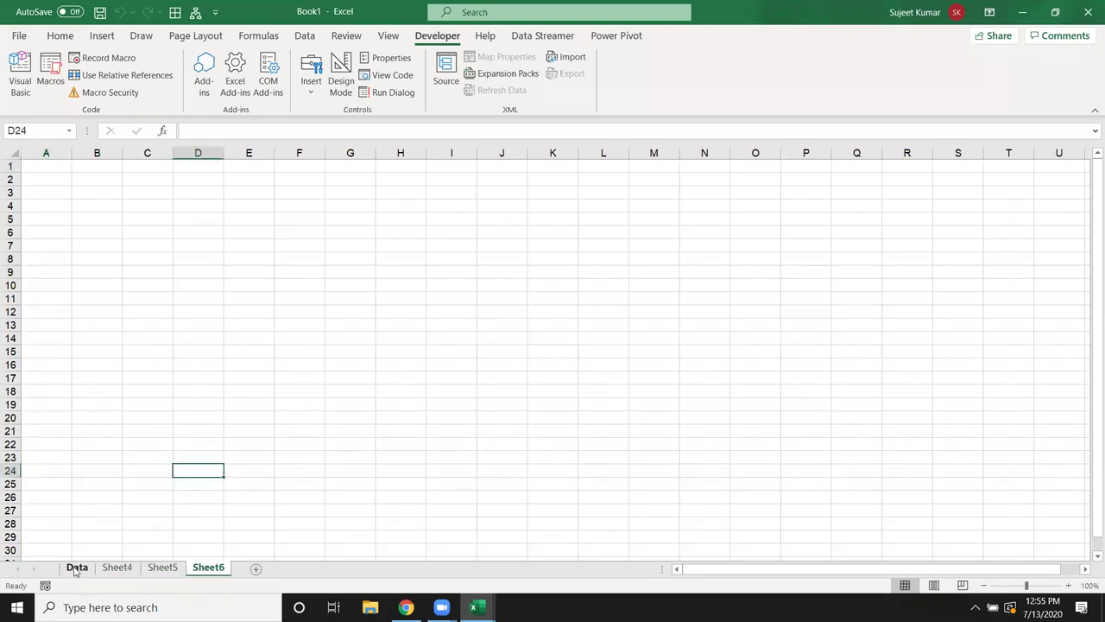
left_click(77, 569)
left_click(164, 569)
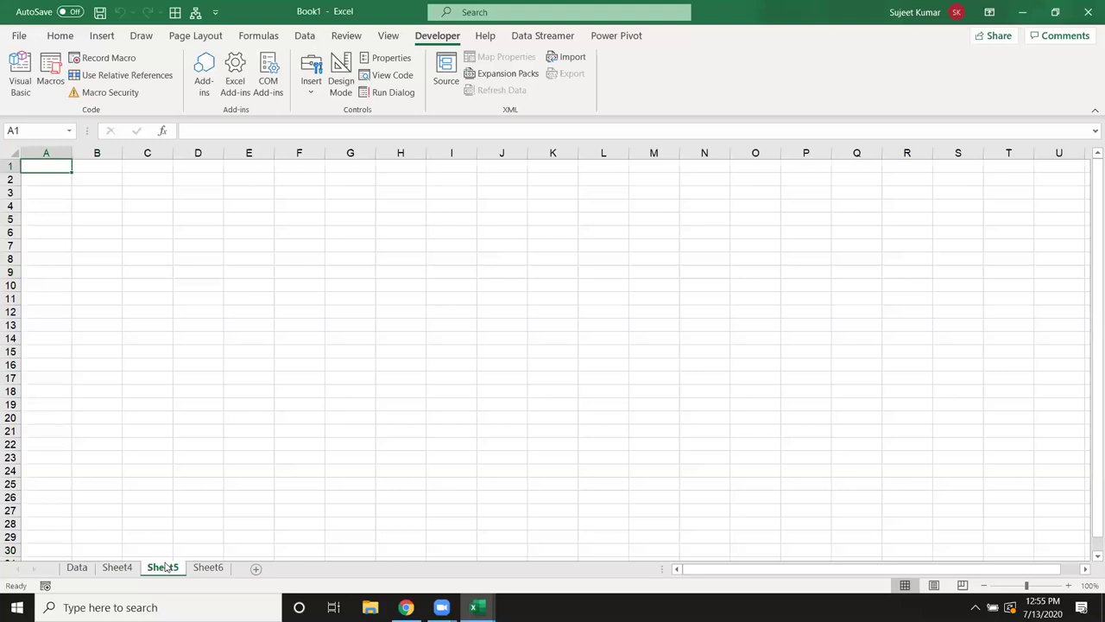
left_click(76, 567)
left_click(117, 568)
- Type a new ActiveSheet statement below Sheets(2).Select in rr, then select the macro body
key("alt+F11")
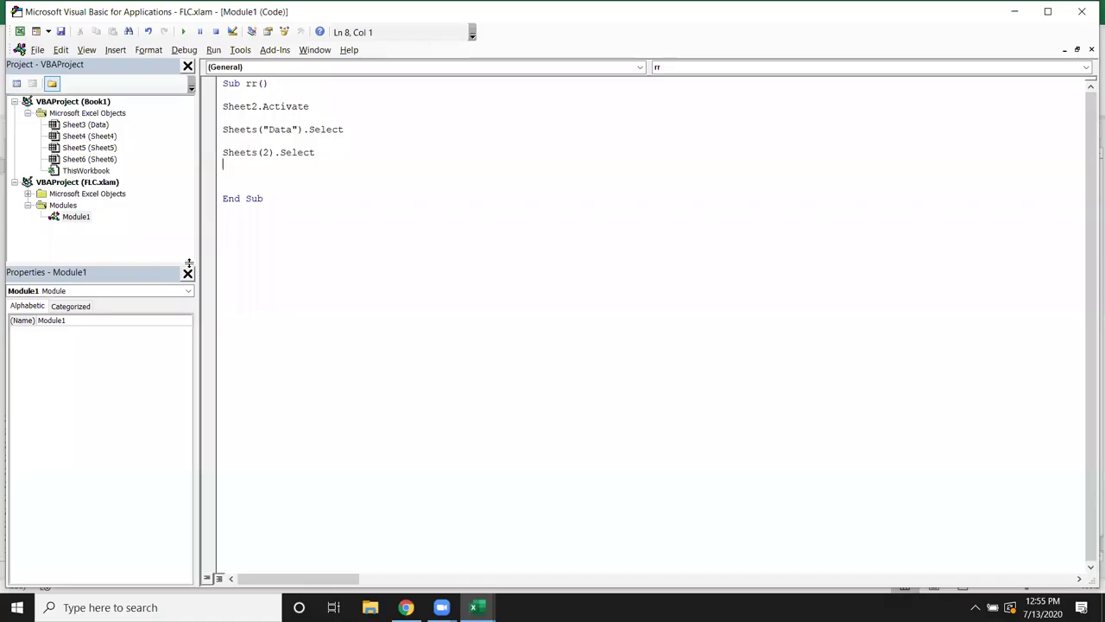
left_click_drag(321, 153, 214, 153)
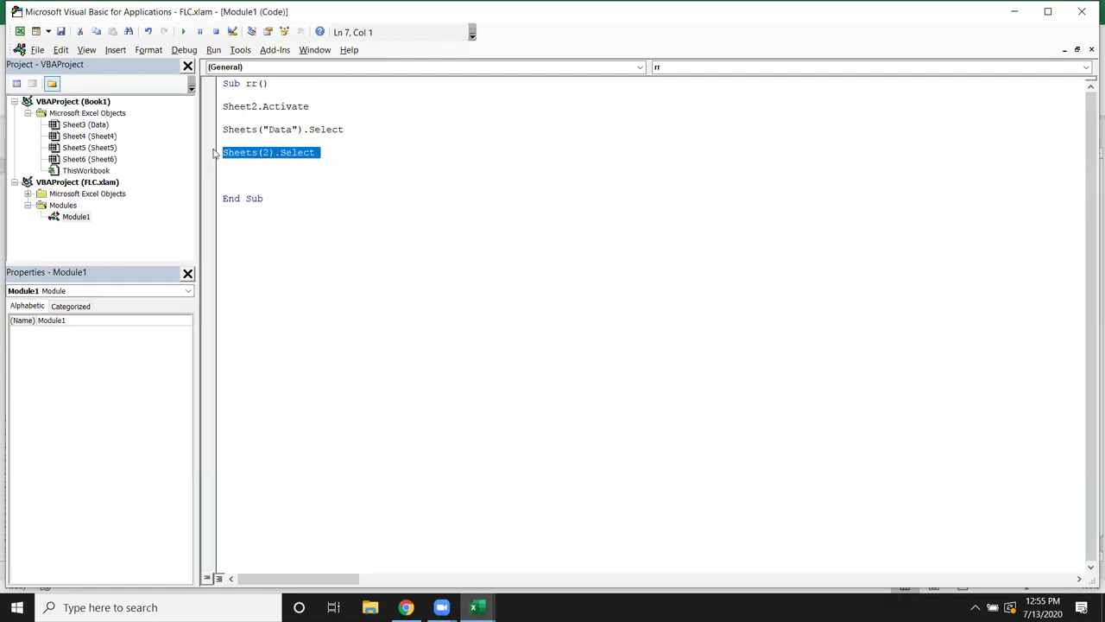
left_click(231, 160)
key("Return")
type("activesheet")
left_click(293, 201)
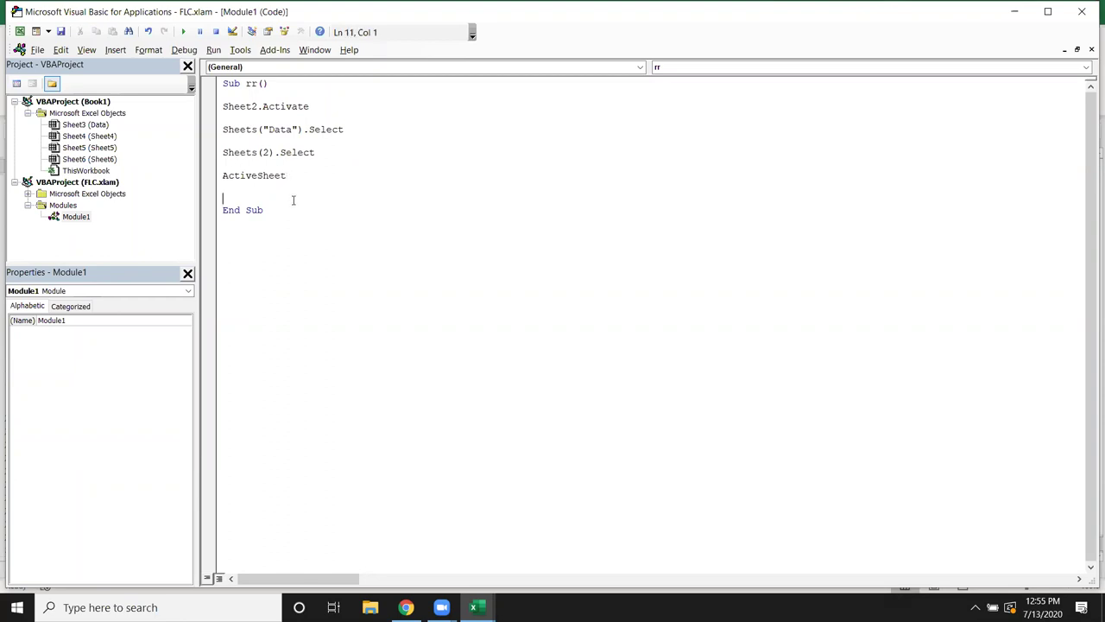
left_click_drag(294, 177, 212, 105)
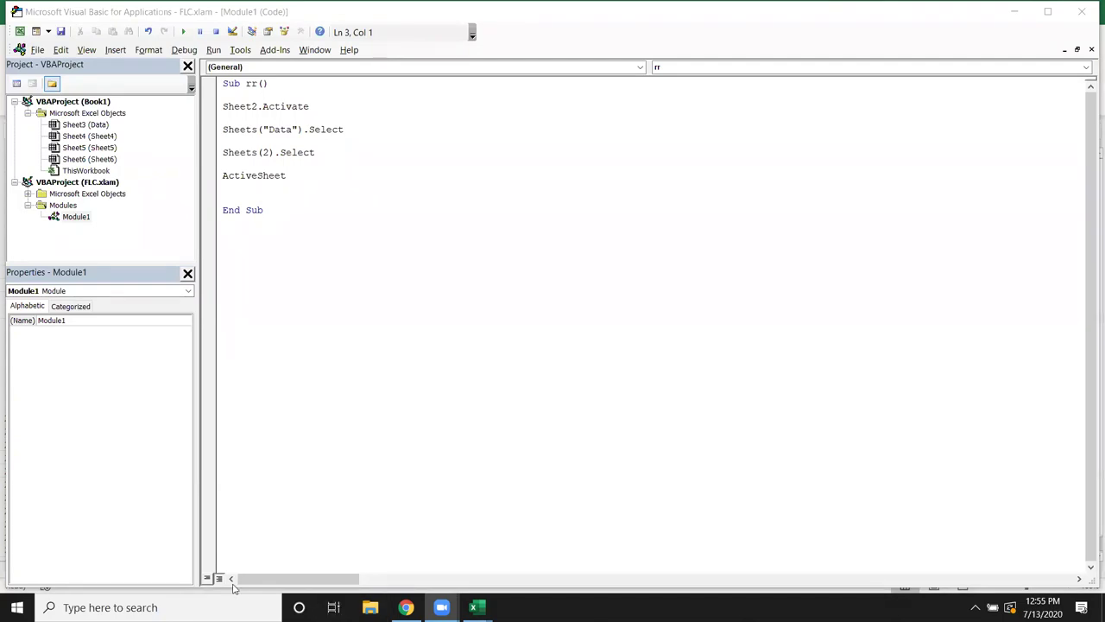
- Review the rr statements by selecting Activate, Data, Sheets(2).Select and ActiveSheet in turn
left_click(266, 109)
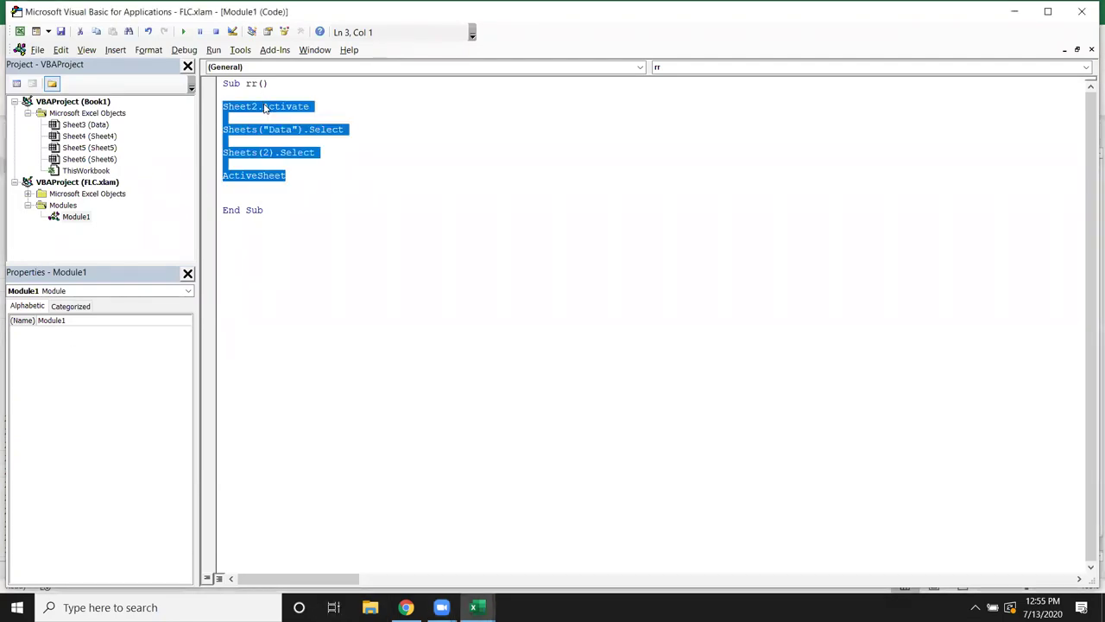
double_click(265, 108)
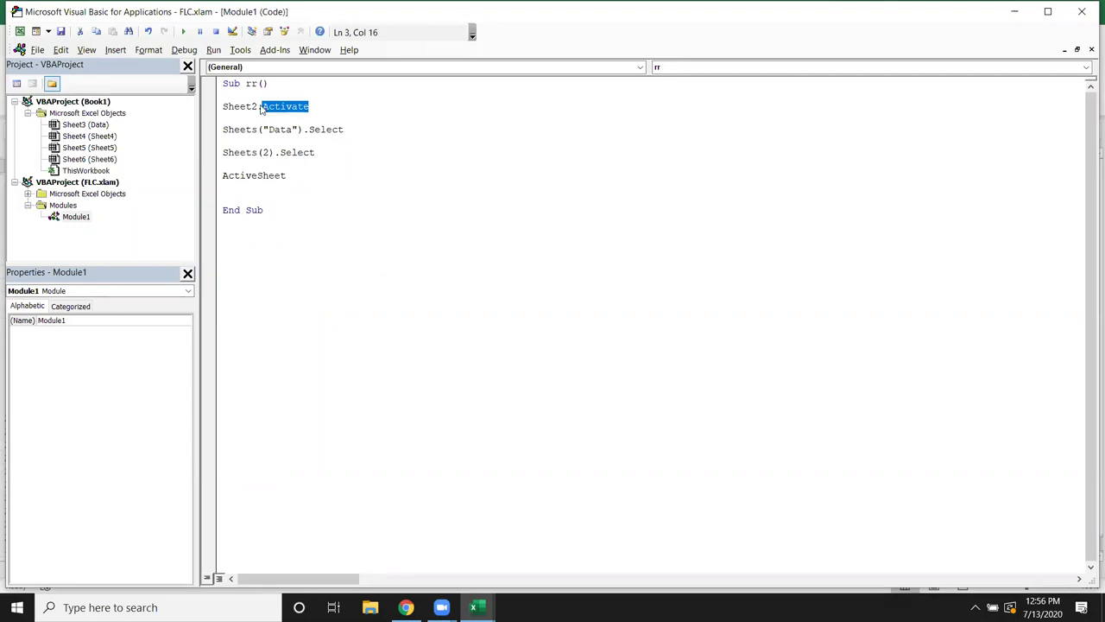
left_click(284, 135)
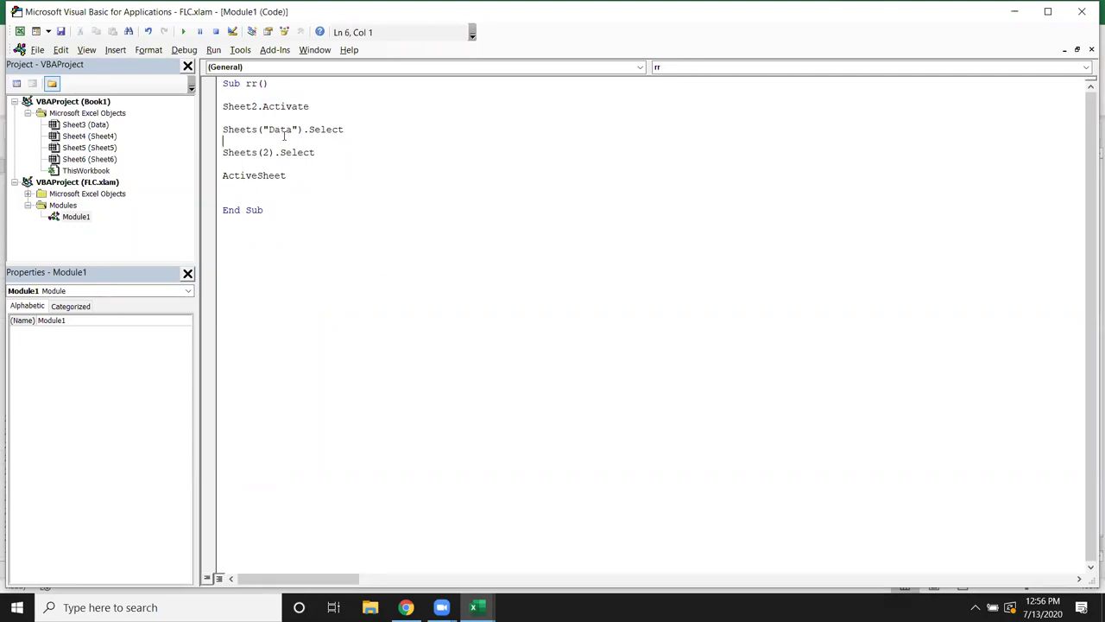
double_click(278, 131)
left_click_drag(344, 129, 204, 95)
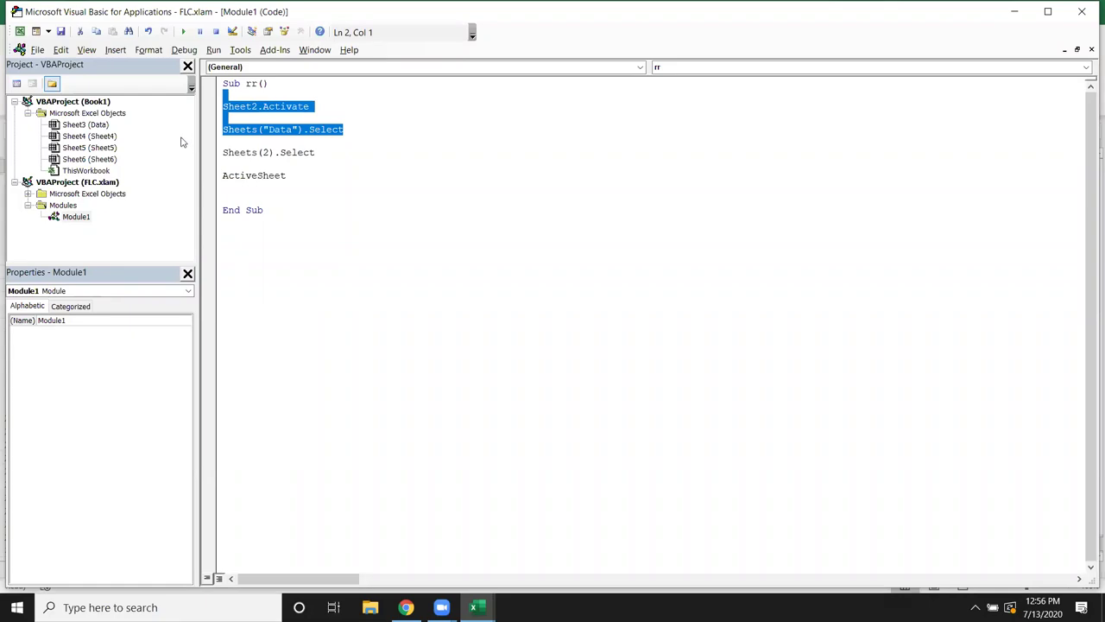
left_click_drag(316, 153, 209, 151)
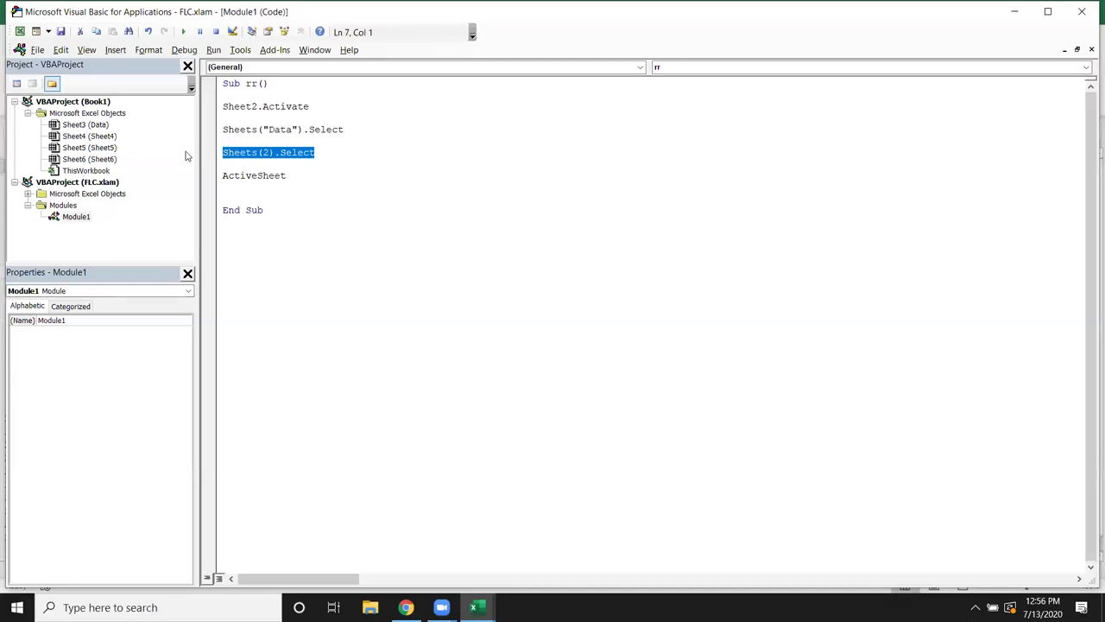
left_click_drag(291, 177, 169, 179)
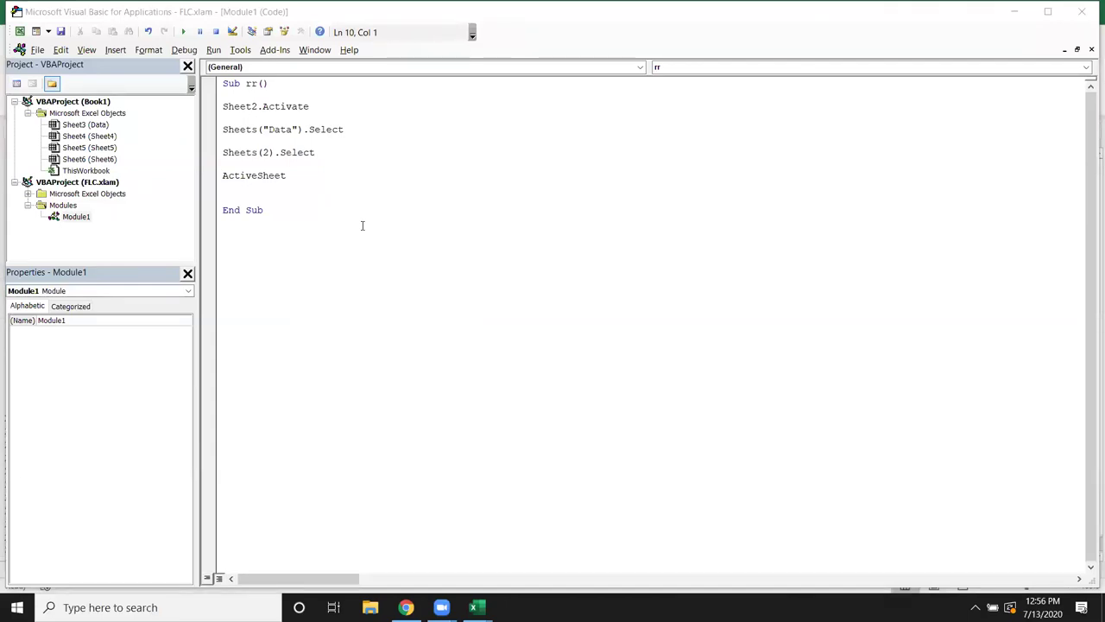
left_click(292, 181)
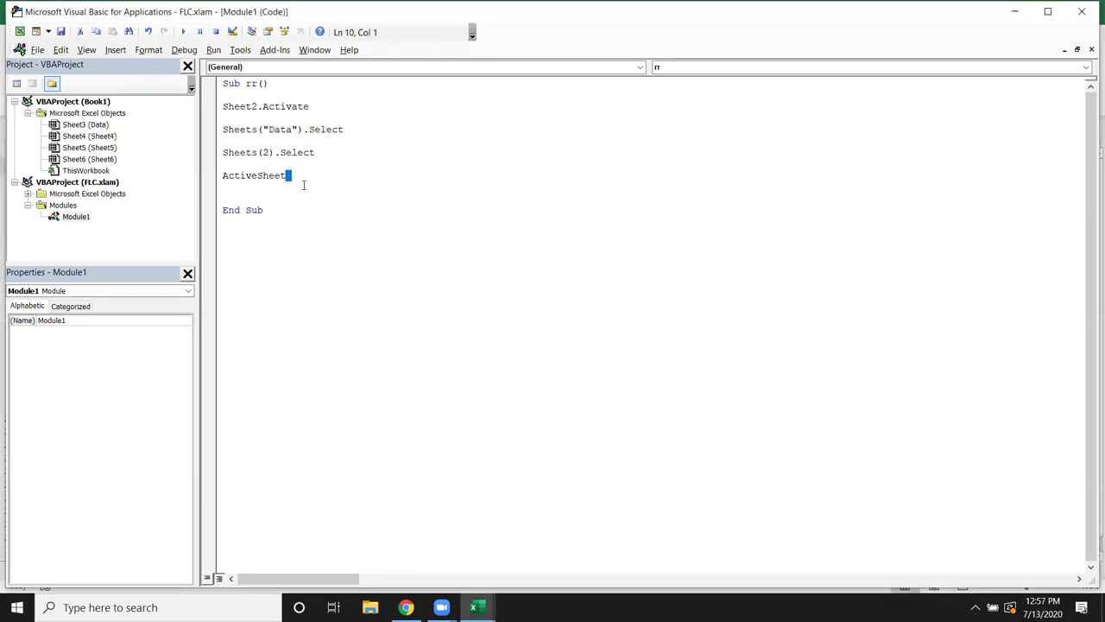
left_click_drag(304, 186, 203, 104)
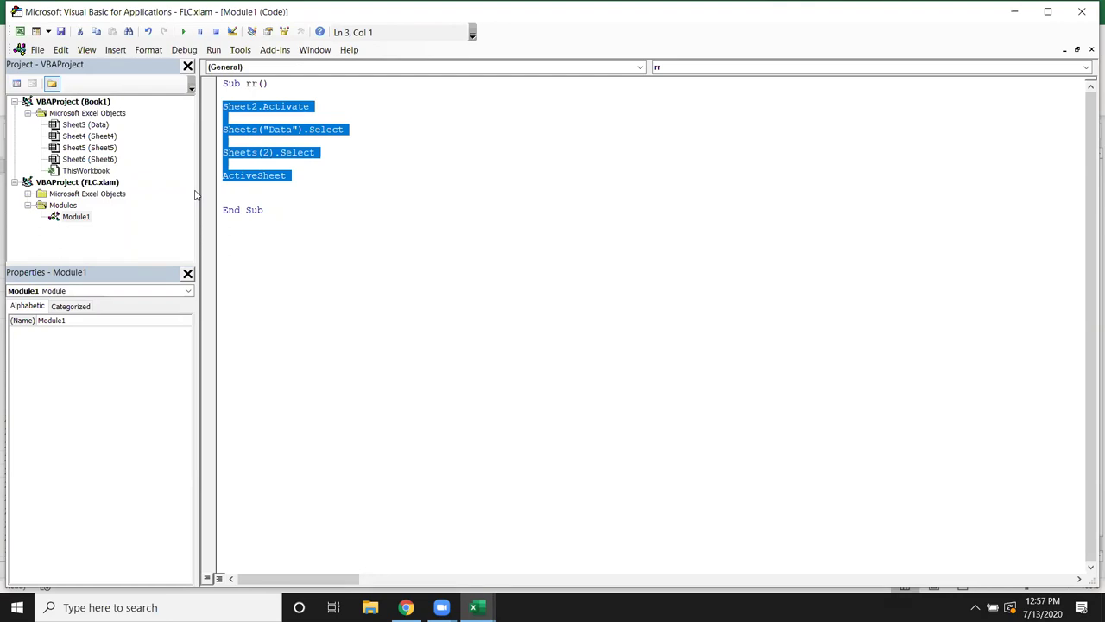
- Below the rr macro, create a new procedure Sub rr_1()
left_click(232, 234)
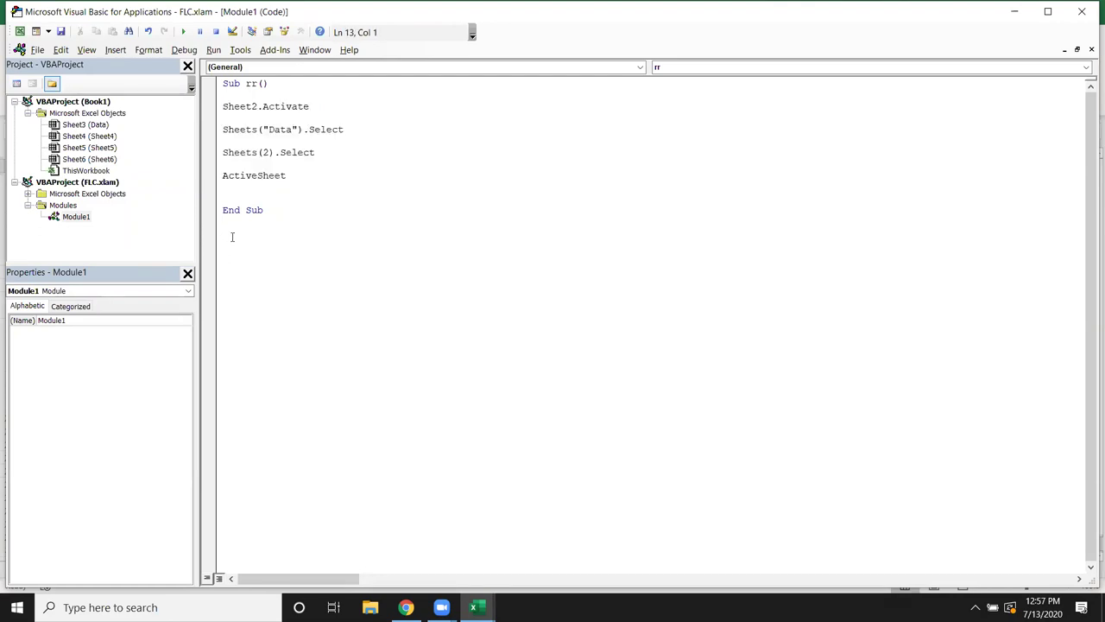
key("Return")
key("Return")
type("sub rr")
type("_1()")
key("Return")
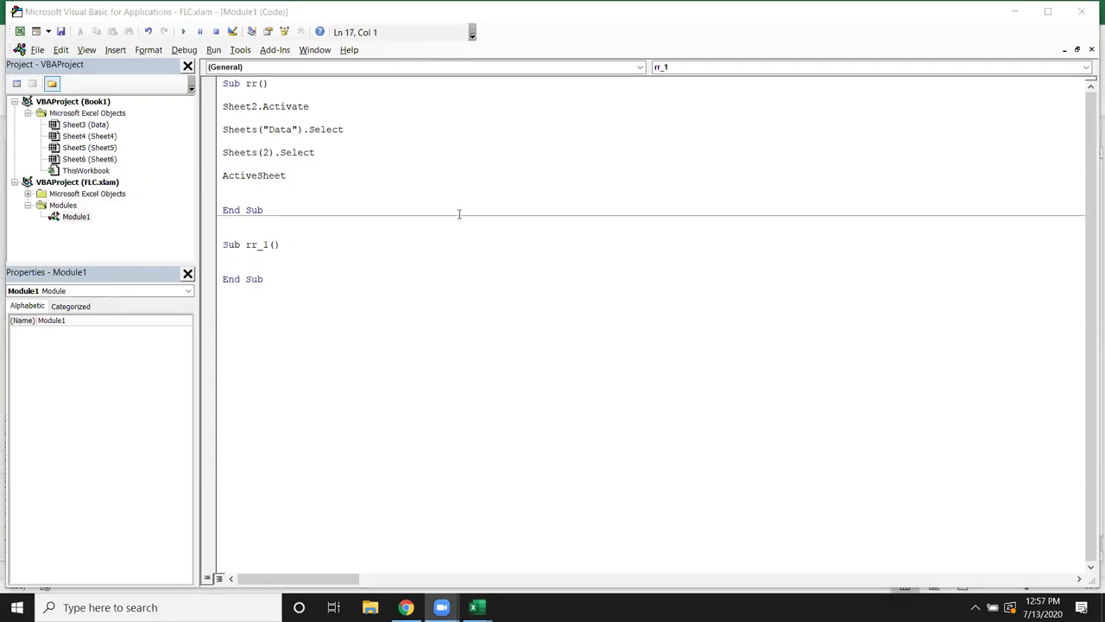
- Write Sheets.Add as rr_1's first statement, then minimize the editor to see the workbook
left_click(329, 255)
key("Return")
key("Return")
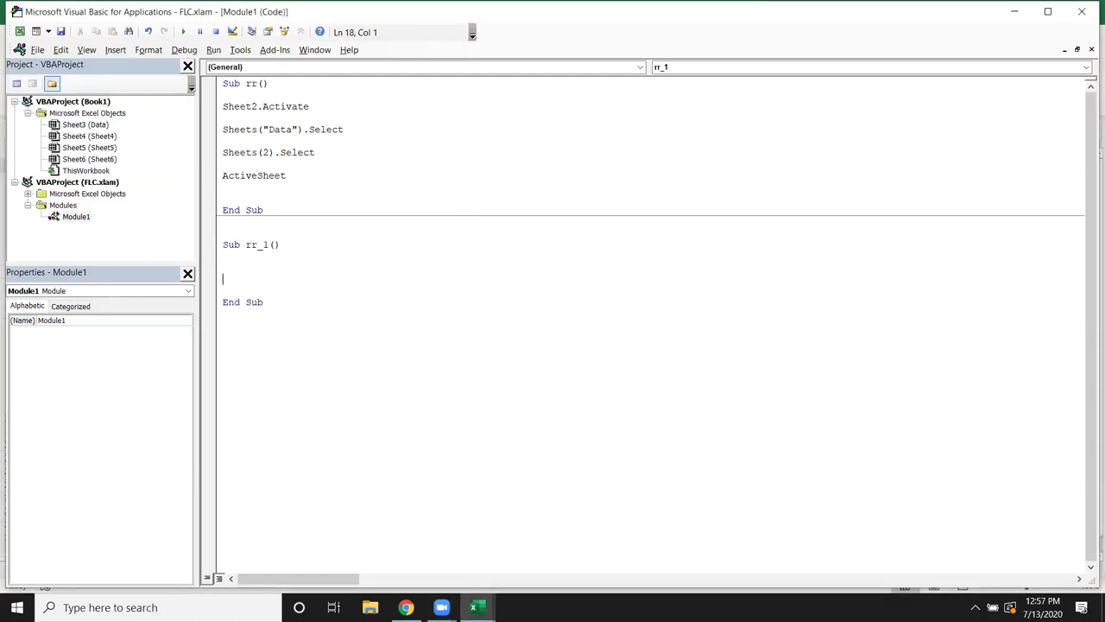
left_click(256, 254)
double_click(252, 246)
left_click(244, 263)
type("sheets")
type(".a")
key("Tab")
key("Return")
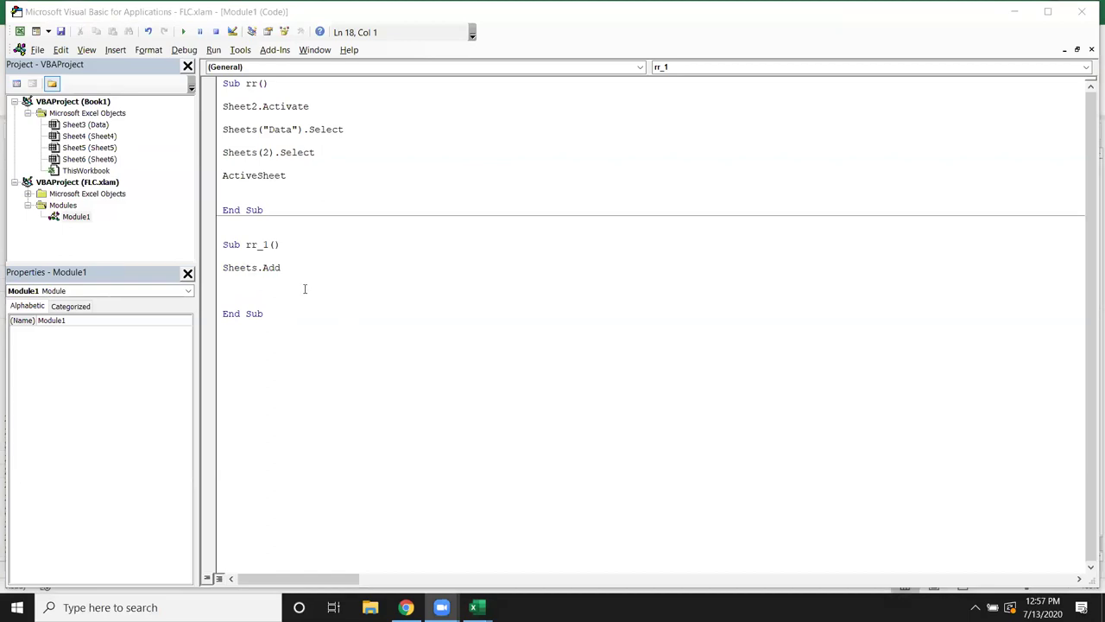
left_click(1014, 12)
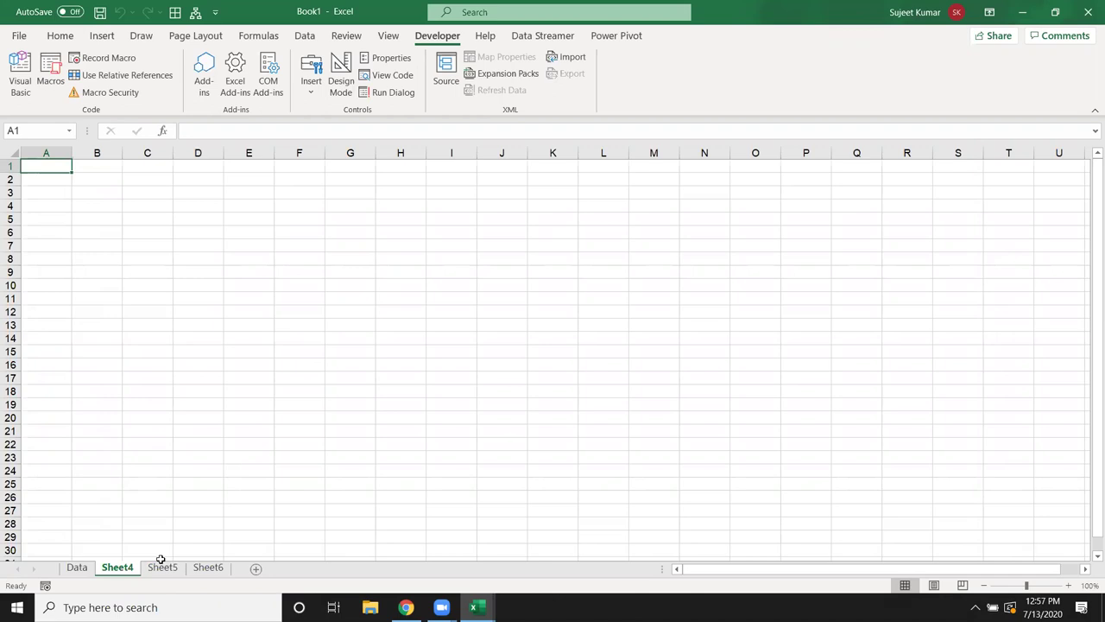
- Append Sheets("Sheet5") to the Sheets.Add line in rr_1
key("alt+F11")
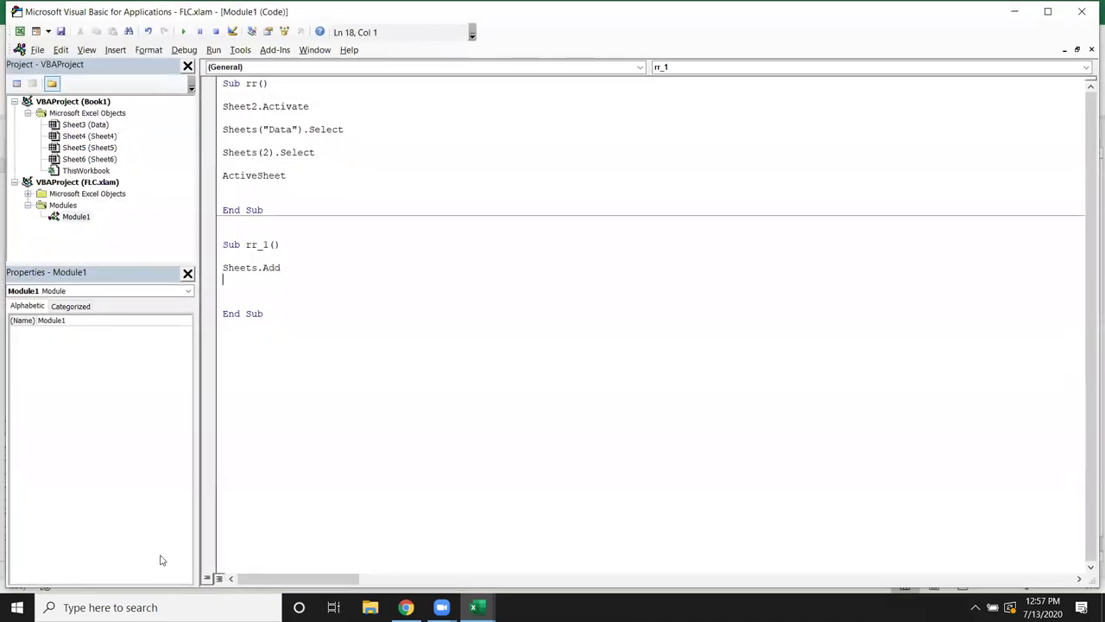
left_click(302, 267)
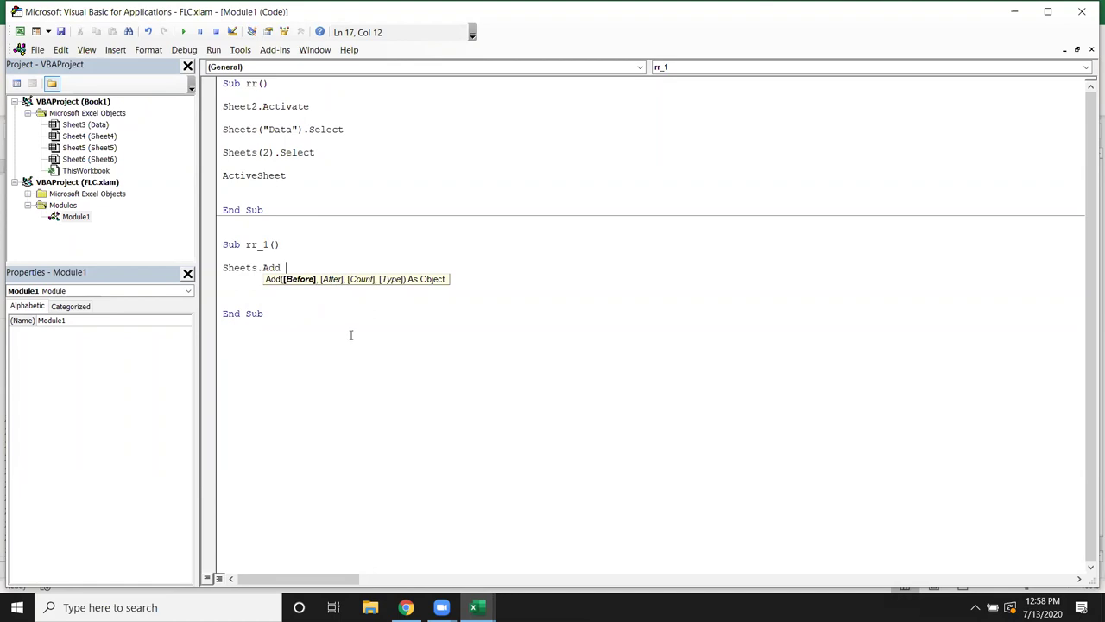
type("sheets")
key("BackSpace")
type("5")
key("BackSpace")
type("s")
type("(\"Sheet5\"")
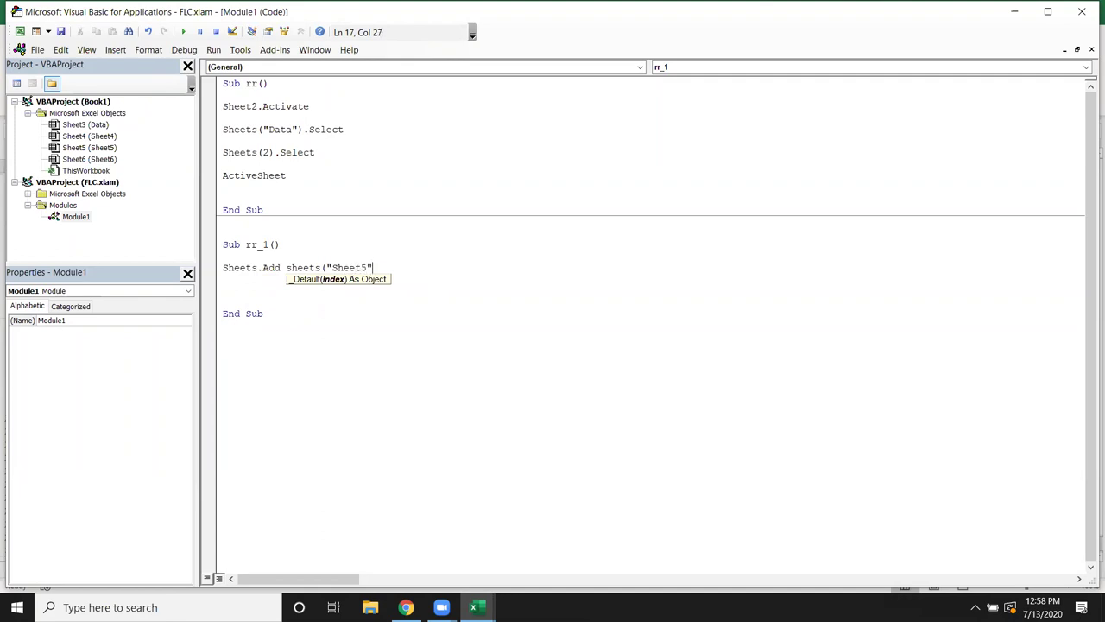
type(")")
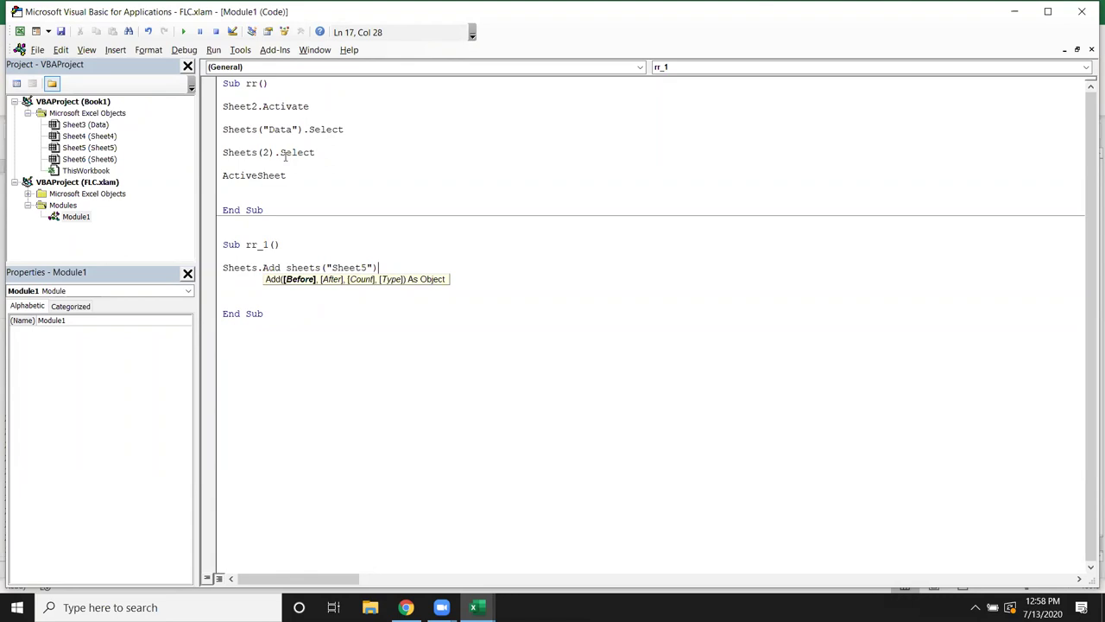
left_click(374, 337)
- Insert the comma so the line reads Sheets.Add , Sheets("Sheet5"), then return to Excel
left_click(283, 267)
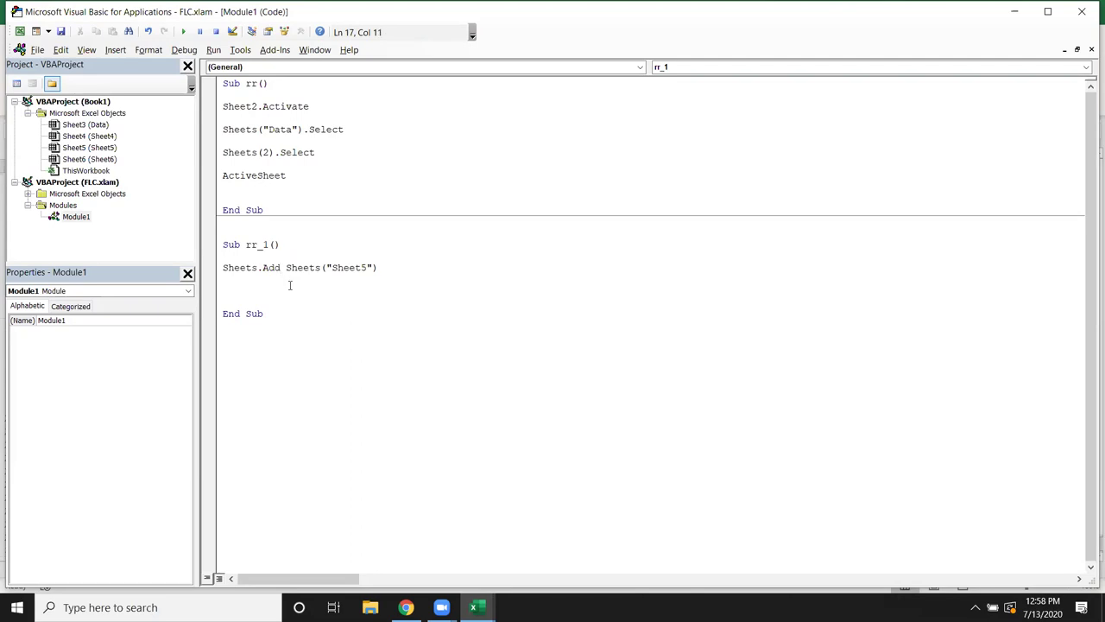
type(",")
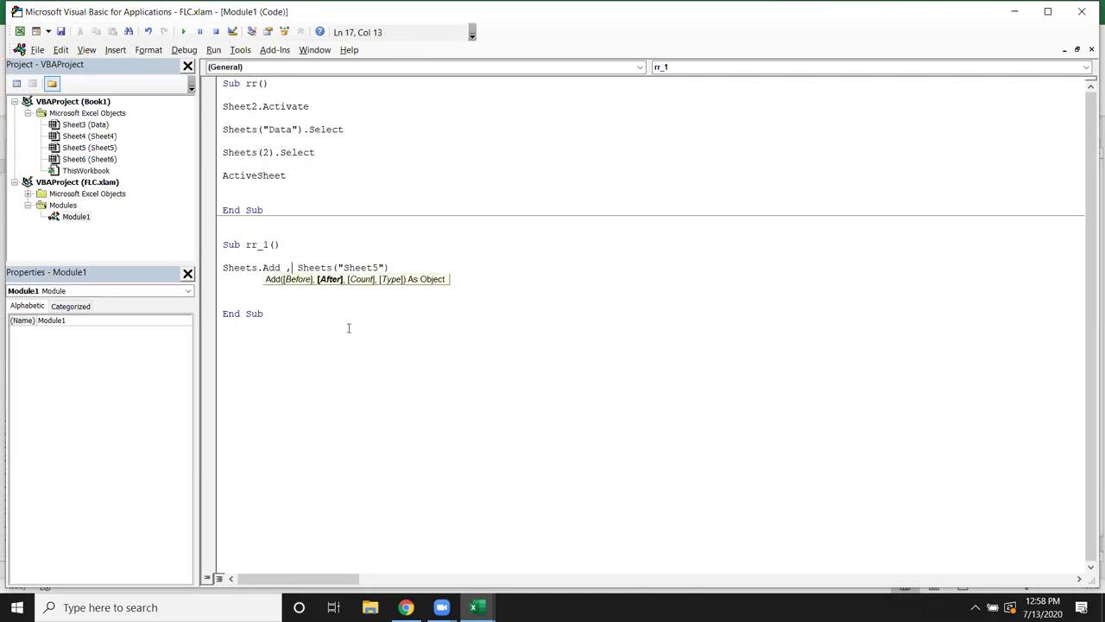
key("Left")
left_click(304, 268)
left_click(340, 309)
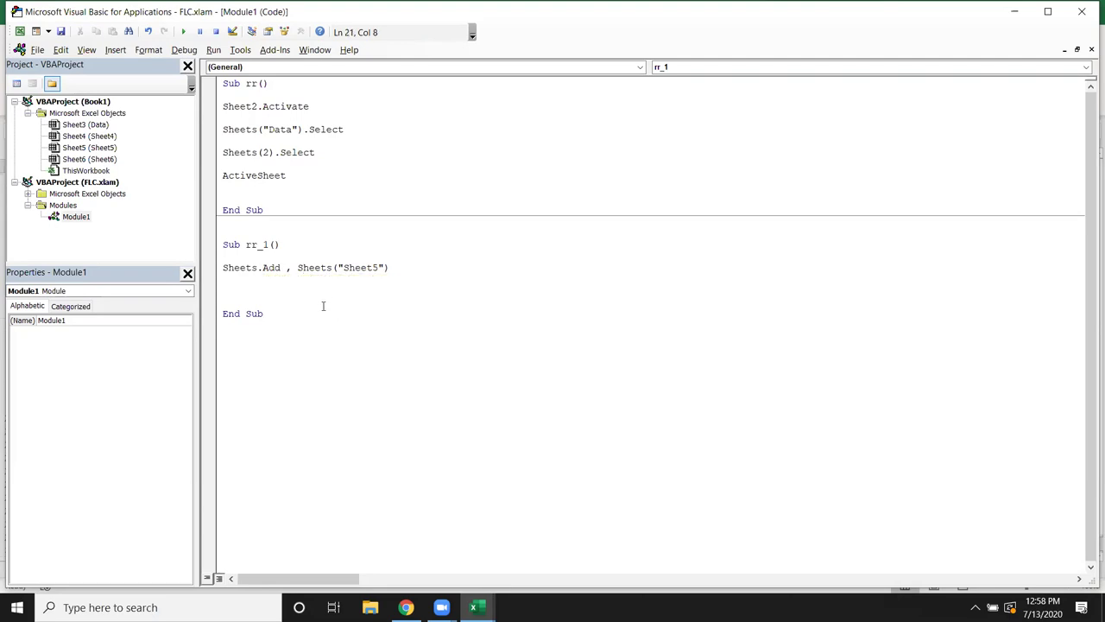
key("alt+F11")
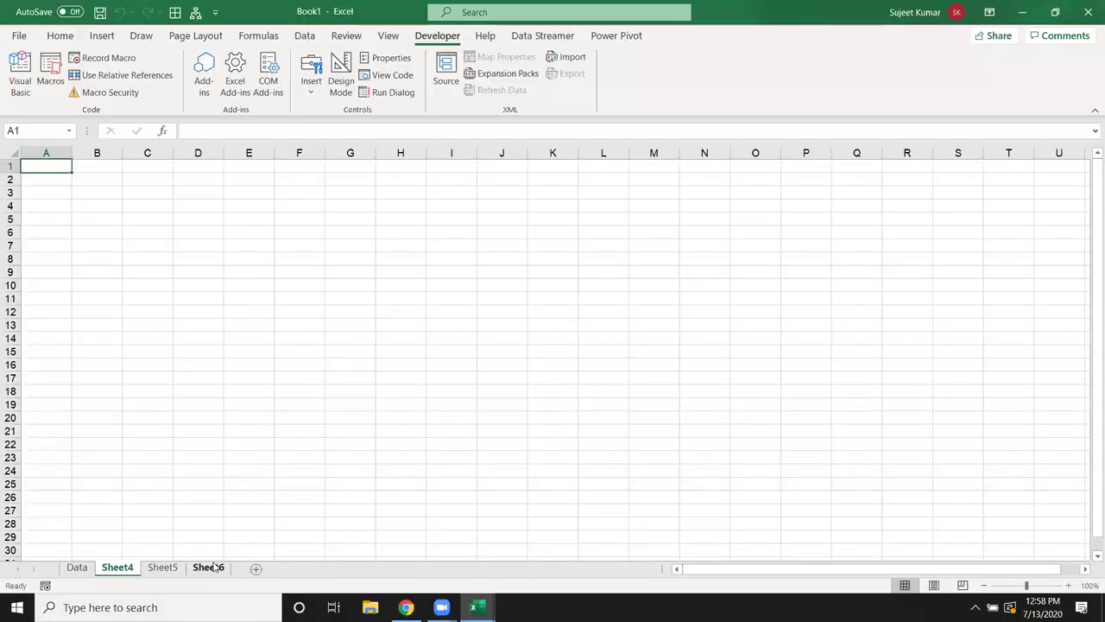
- Replace Sheets("Sheet5") with Sheets(4) in rr_1's Sheets.Add line and check the tabs in Excel
key("alt+F11")
left_click(344, 269)
double_click(345, 271)
left_click(346, 273)
double_click(347, 277)
key("Delete")
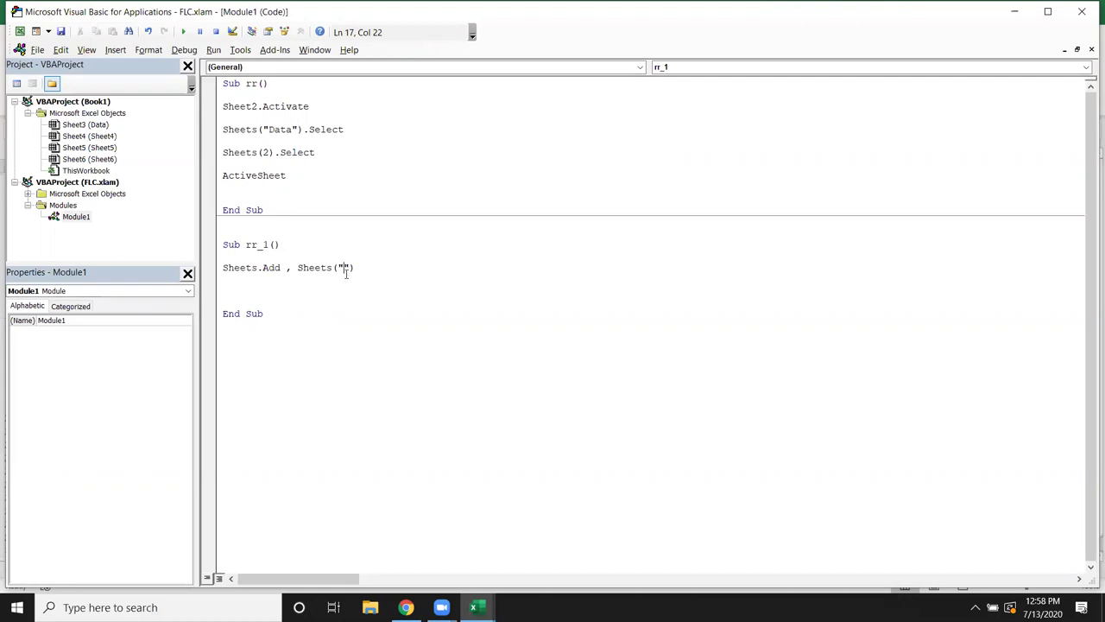
key("BackSpace")
key("Delete")
type("4")
left_click(320, 305)
key("alt+F11")
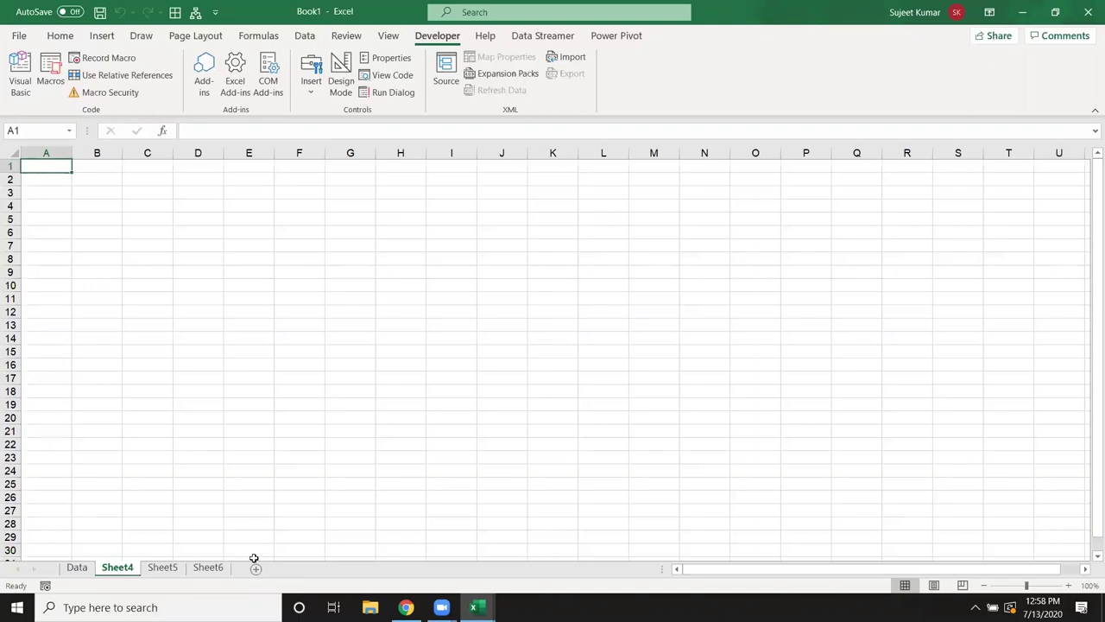
- Change the Sheets.Add target to Sheets(Sheets.Count), then compare against the workbook tabs
key("alt+F11")
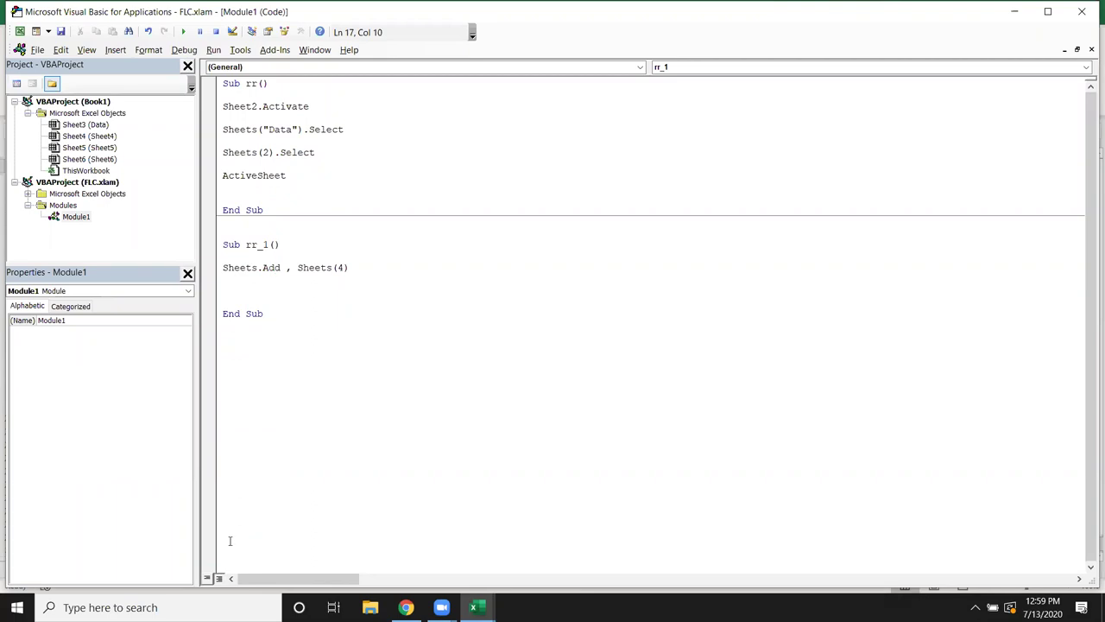
double_click(341, 269)
type("5")
key("BackSpace")
type("sheets.cou")
key("Tab")
left_click(329, 323)
double_click(393, 268)
left_click(280, 303)
key("alt+F11")
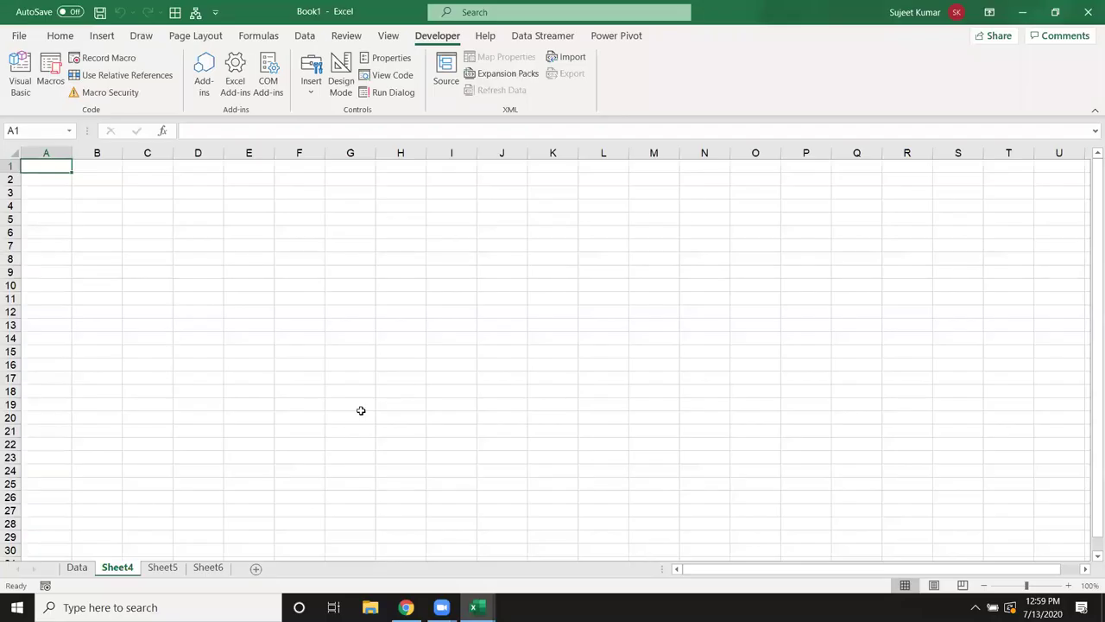
key("alt+F11")
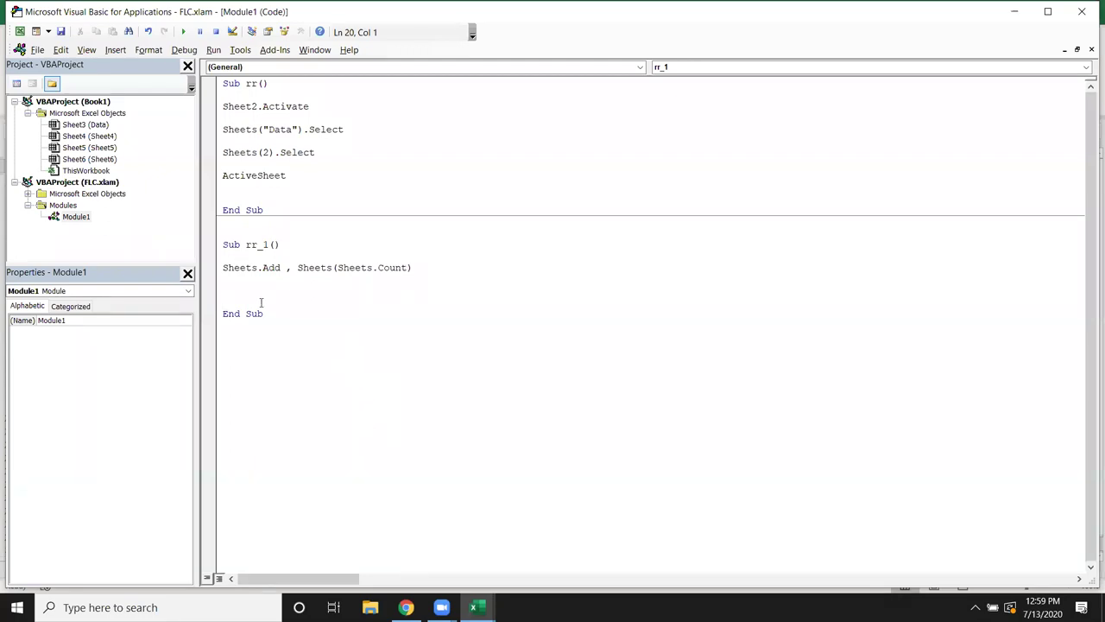
- Insert a blank line below Sheets.Add in rr_1 for new statements
left_click(223, 256)
left_click_drag(223, 257, 222, 291)
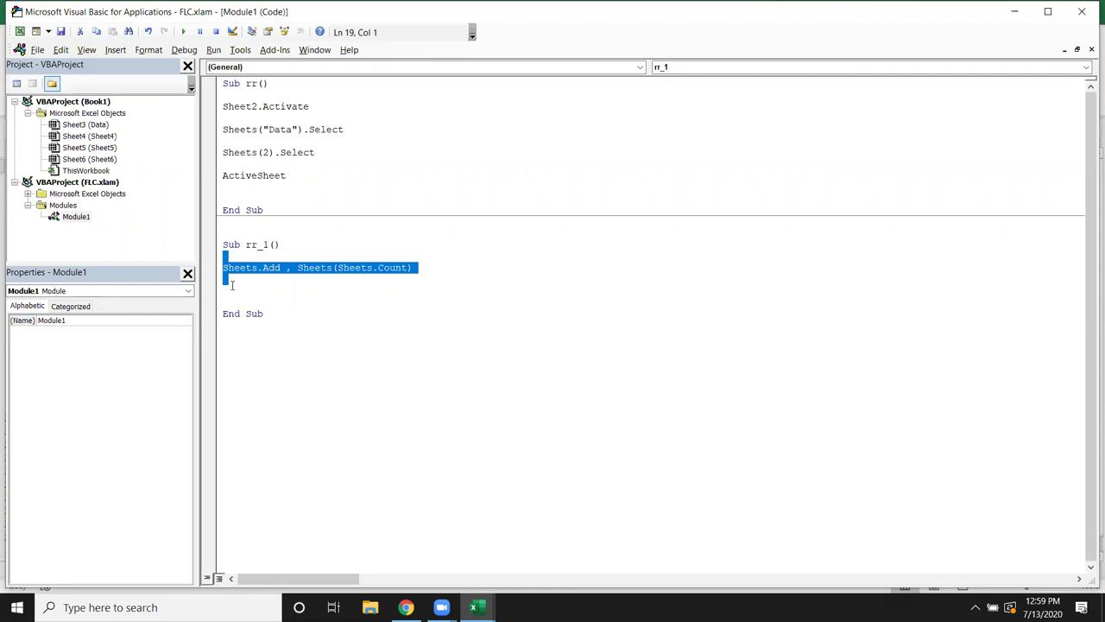
left_click(232, 286)
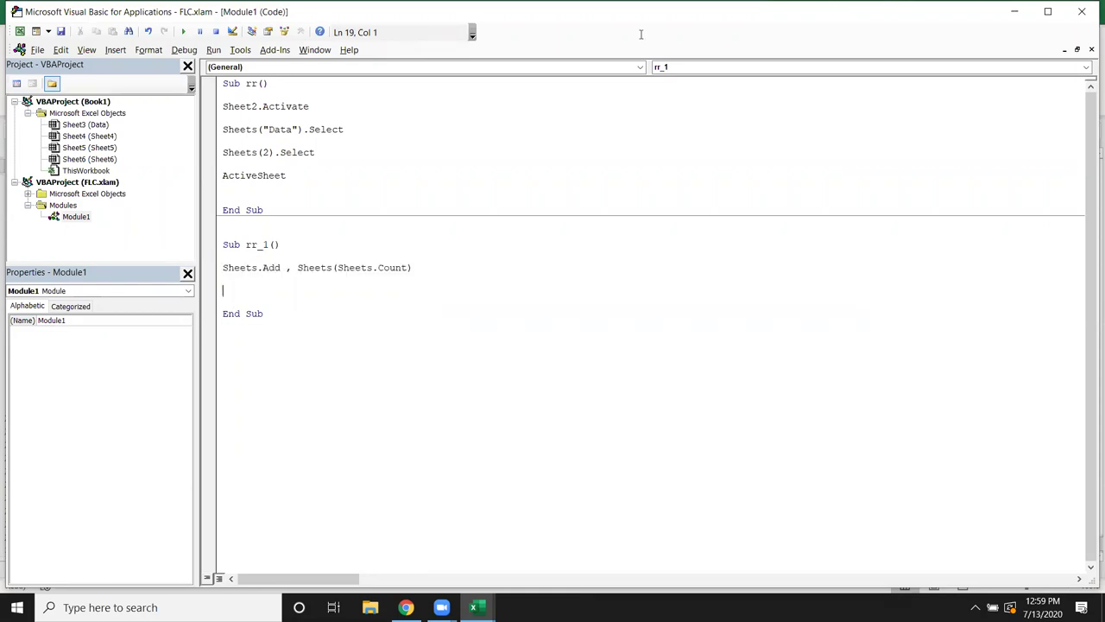
key("Return")
key("Up")
left_click(224, 279)
type("sh")
key("BackSpace")
key("BackSpace")
- Reuse the ActiveSheet keyword to write ActiveSheet.Name = "Data" under Sheets.Add
double_click(300, 175)
key("ctrl+c")
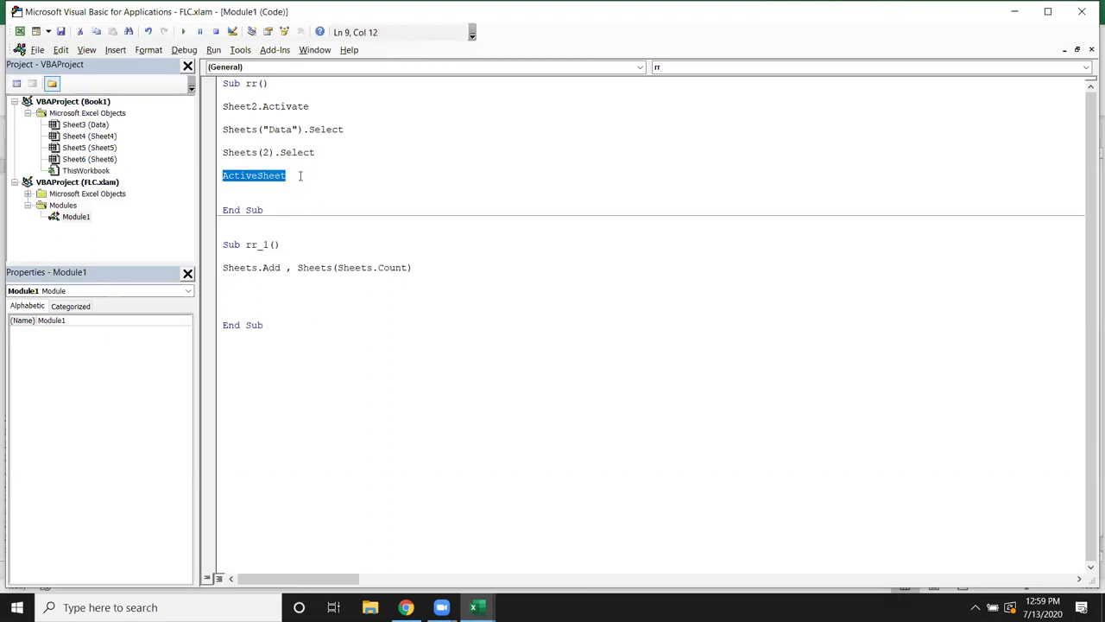
left_click(279, 280)
key("ctrl+v")
type(".namr")
key("BackSpace")
type("e")
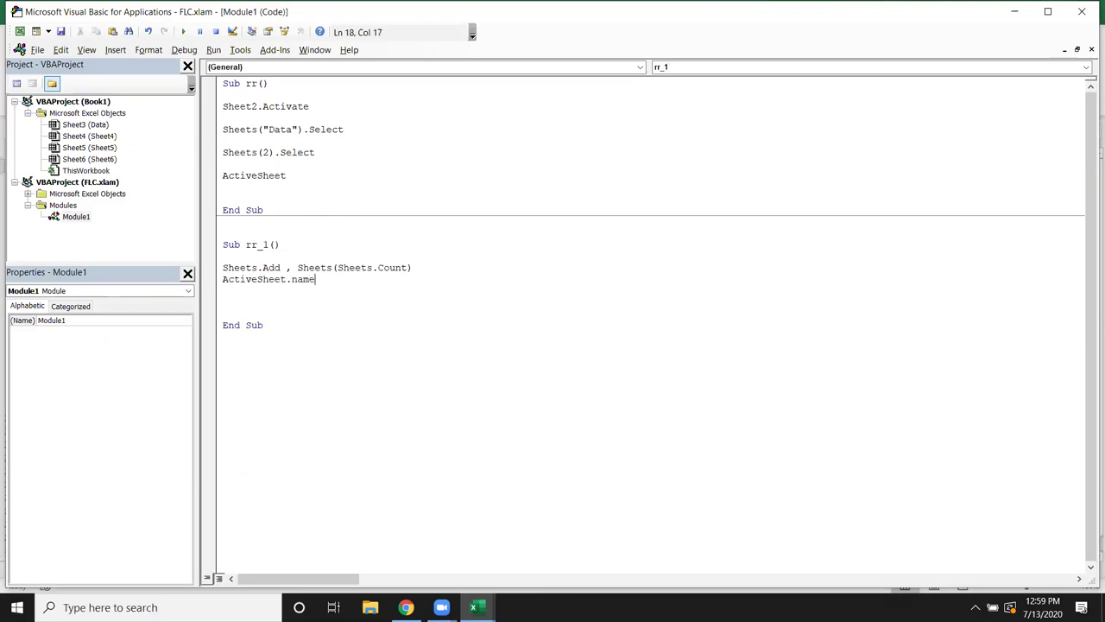
type("=")
type("\"Data\"")
key("Return")
key("Return")
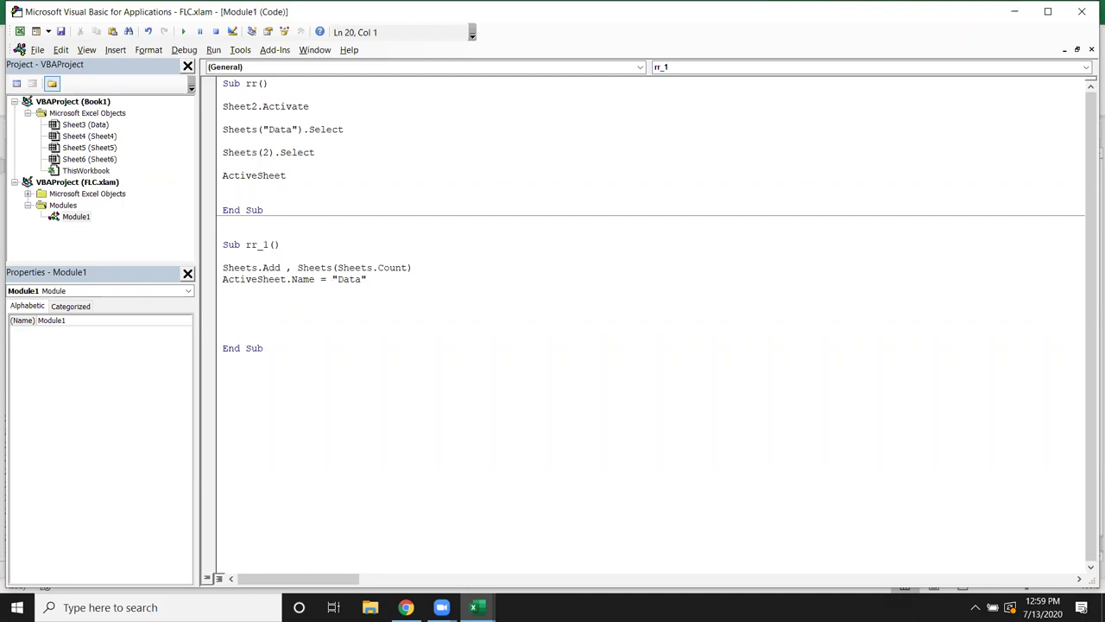
- Add a Sheets.Add.Name = "Data" line in rr_1
type("sheets")
type(".ad")
key("Tab")
type(".name=\"")
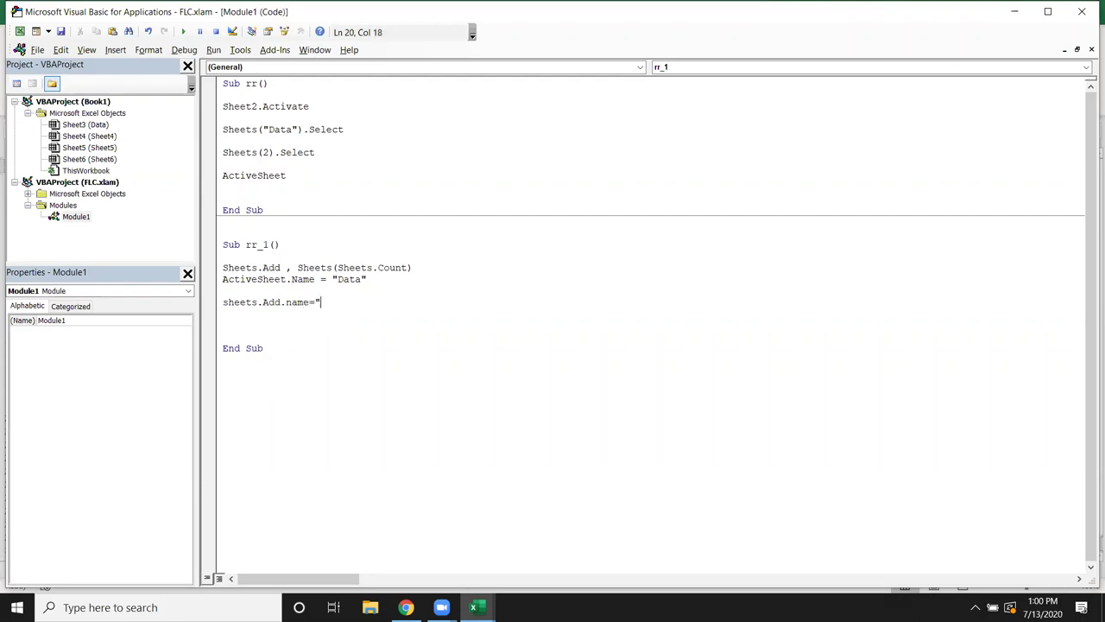
type("Data")
key("Return")
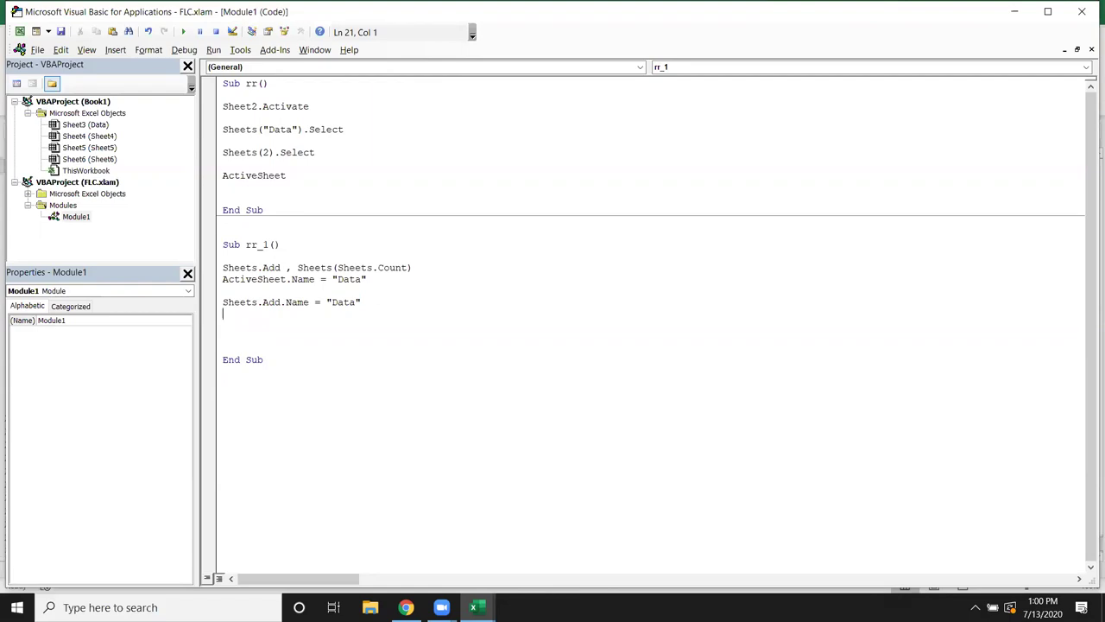
- Paste ActiveSheet on the next empty line and start typing .move after it
double_click(271, 268)
double_click(281, 280)
left_click(262, 325)
key("ctrl+v")
type(".move")
- Dismiss the compile error and complete the line as ActiveSheet.Move , Sheets(Sheets.Count)
type(",")
left_click(292, 267)
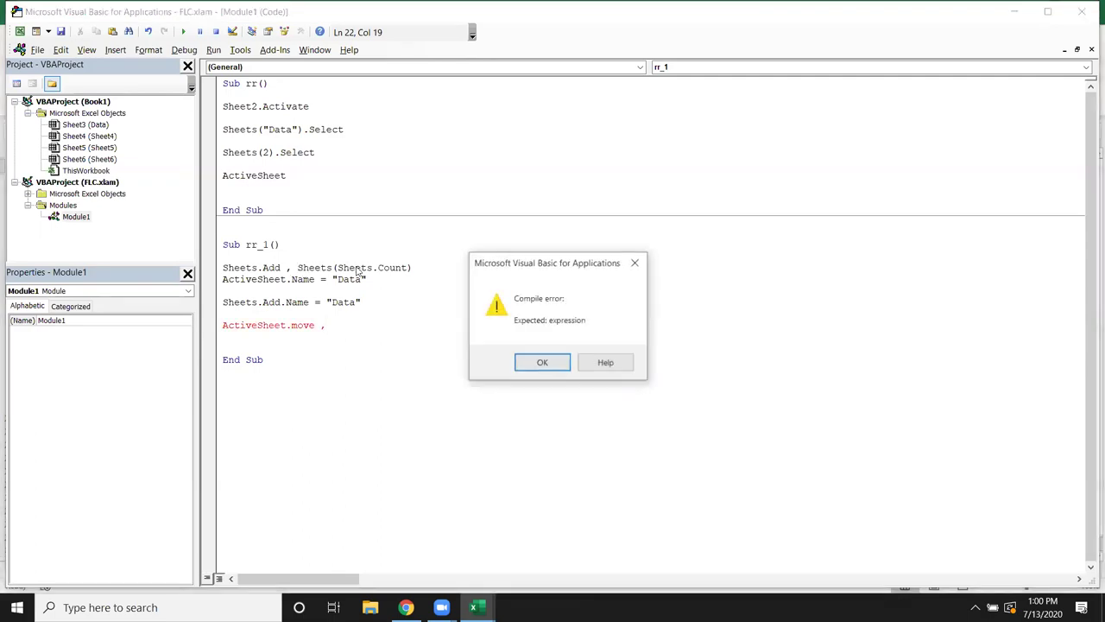
key("Return")
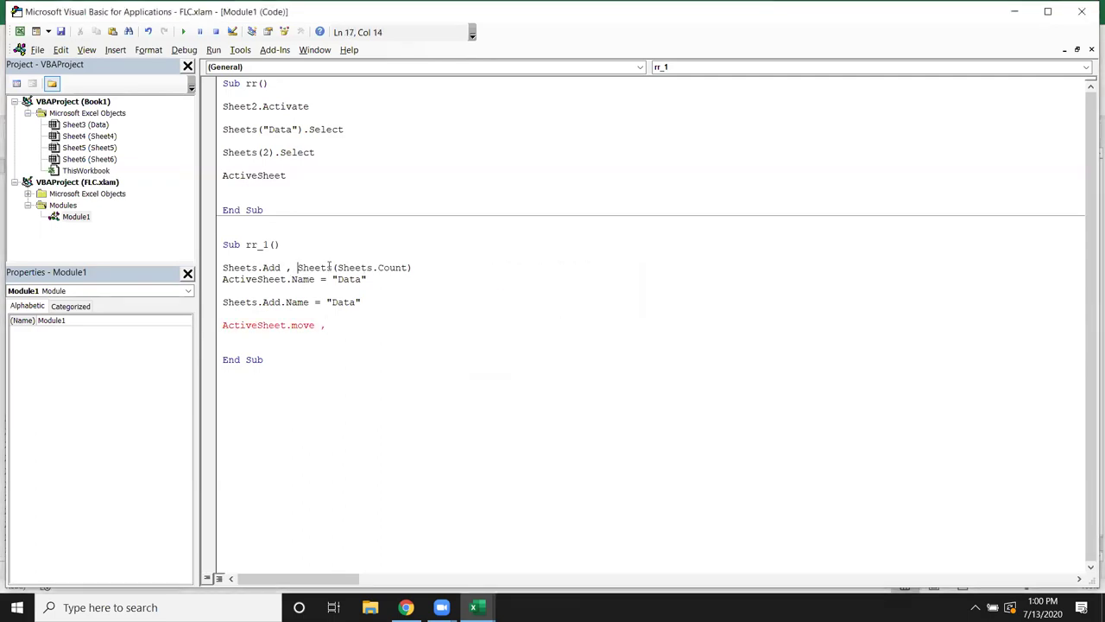
left_click_drag(297, 267, 424, 267)
key("ctrl+c")
left_click(380, 325)
key("ctrl+v")
left_click(373, 346)
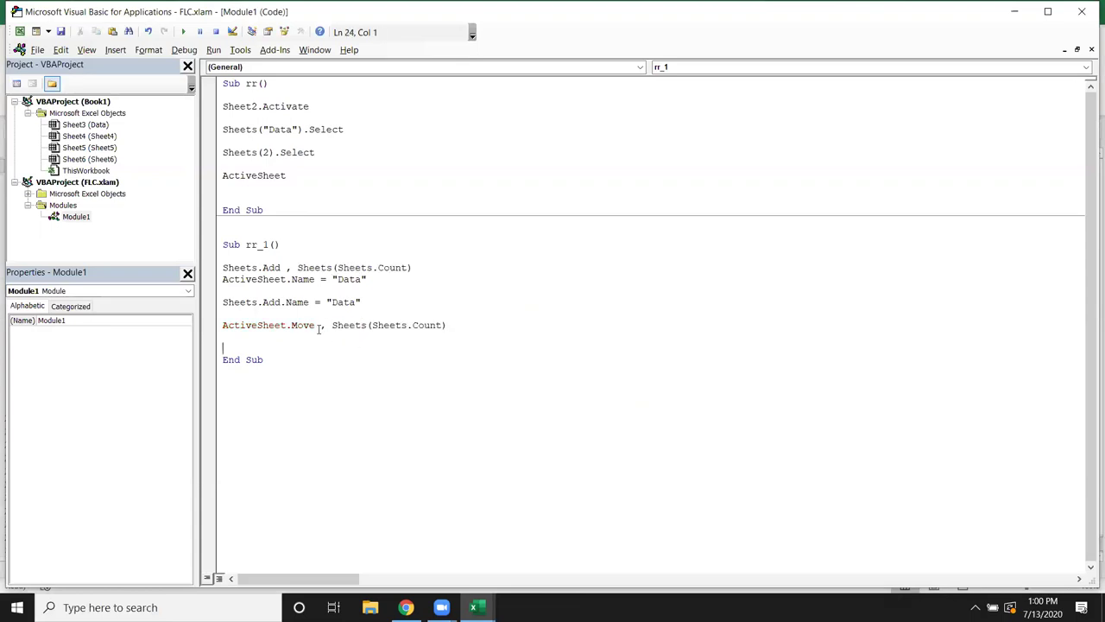
- Add a Sheets.Add , , 10 line before End Sub and switch to the workbook
double_click(266, 268)
left_click(263, 268)
double_click(271, 303)
left_click(265, 349)
key("Return")
key("Return")
type("sheets")
type(".add ")
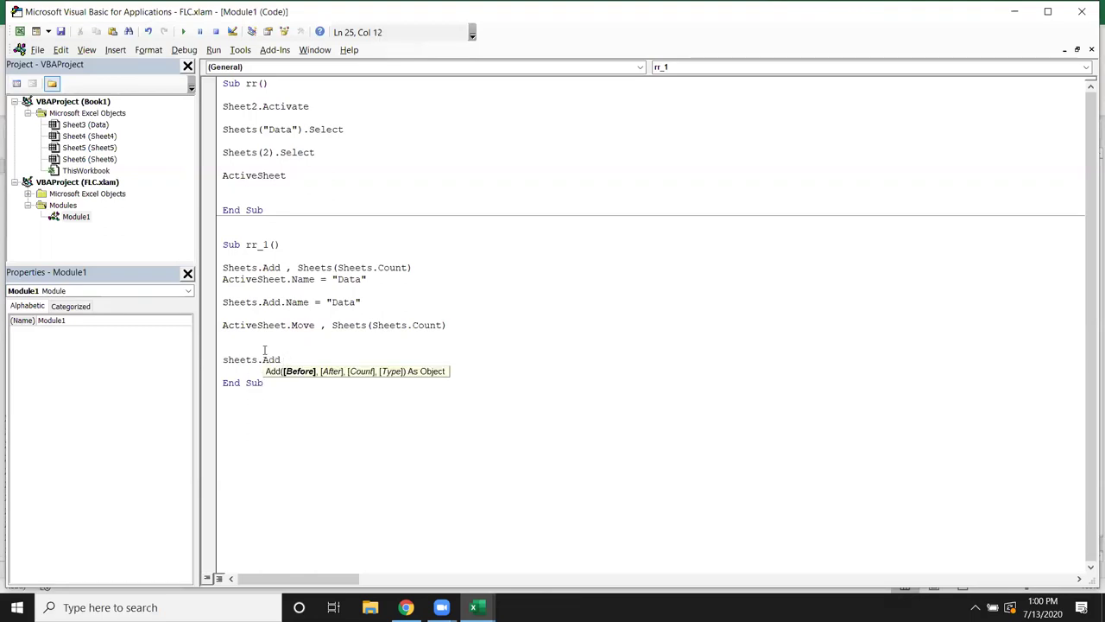
type(",,10")
key("Return")
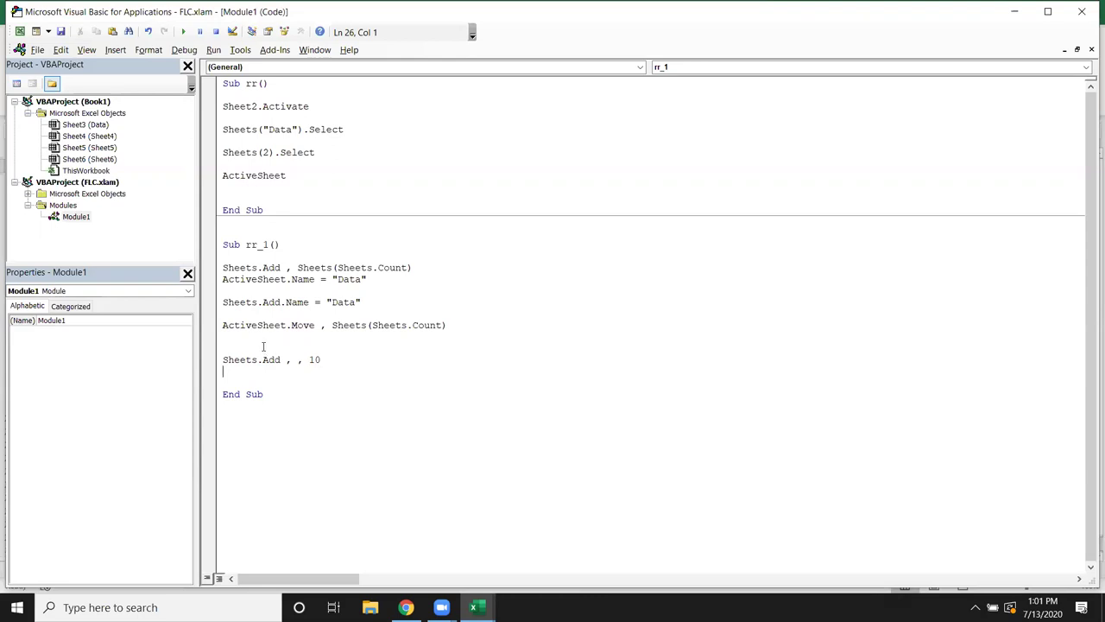
key("alt+F11")
- Select the Data sheet, then type a sheet6.Move line in rr_1 and delete it again
left_click(84, 573)
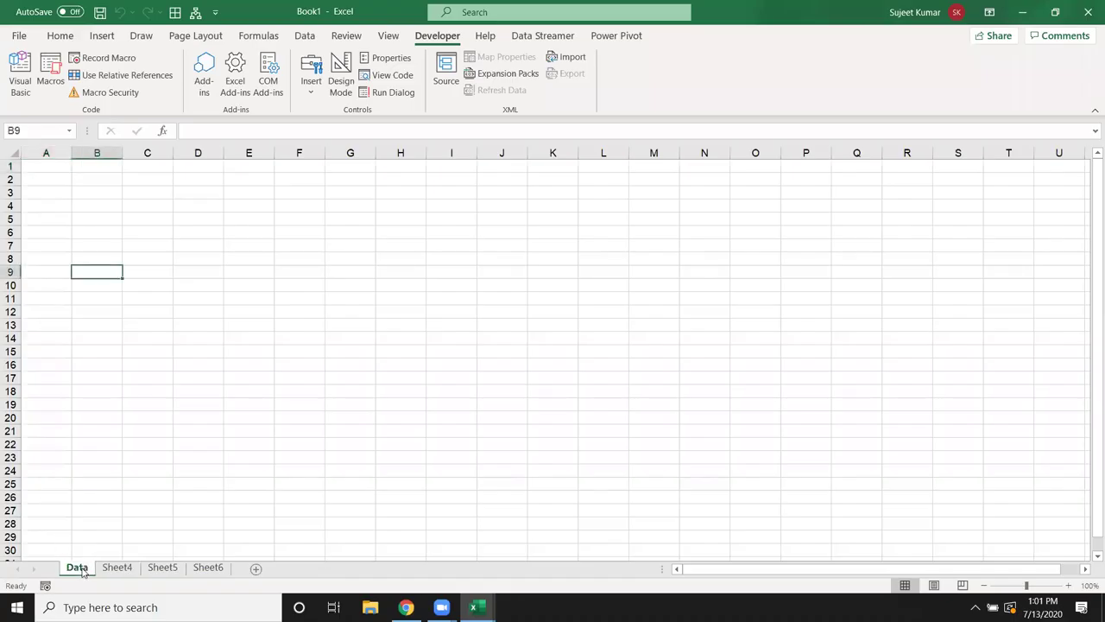
key("alt+F11")
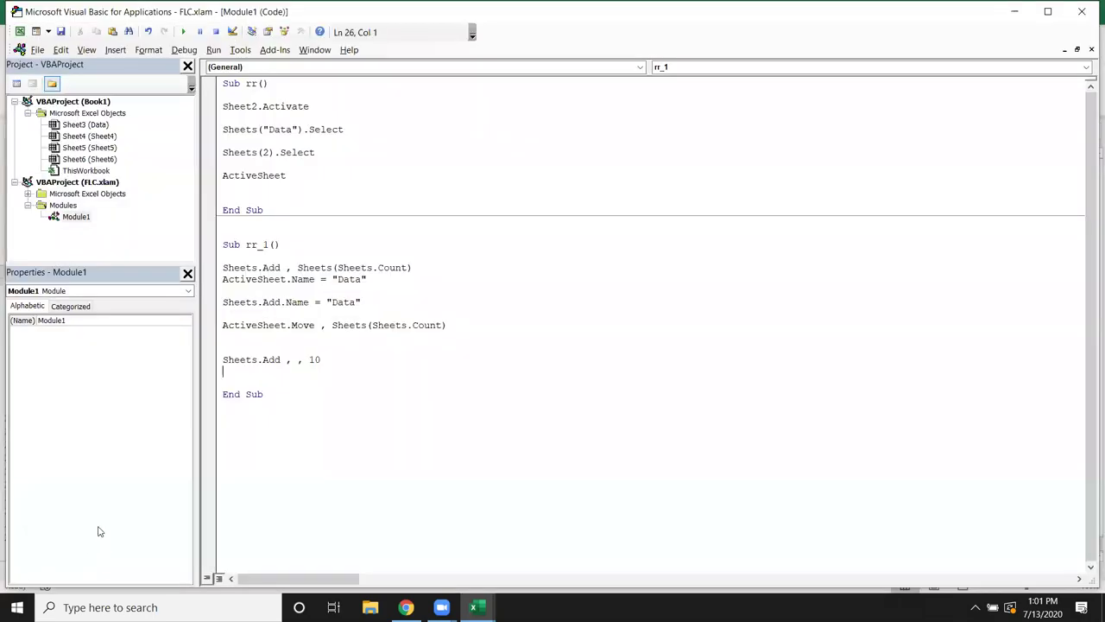
key("Return")
type("sheets")
key("BackSpace")
type("6.move")
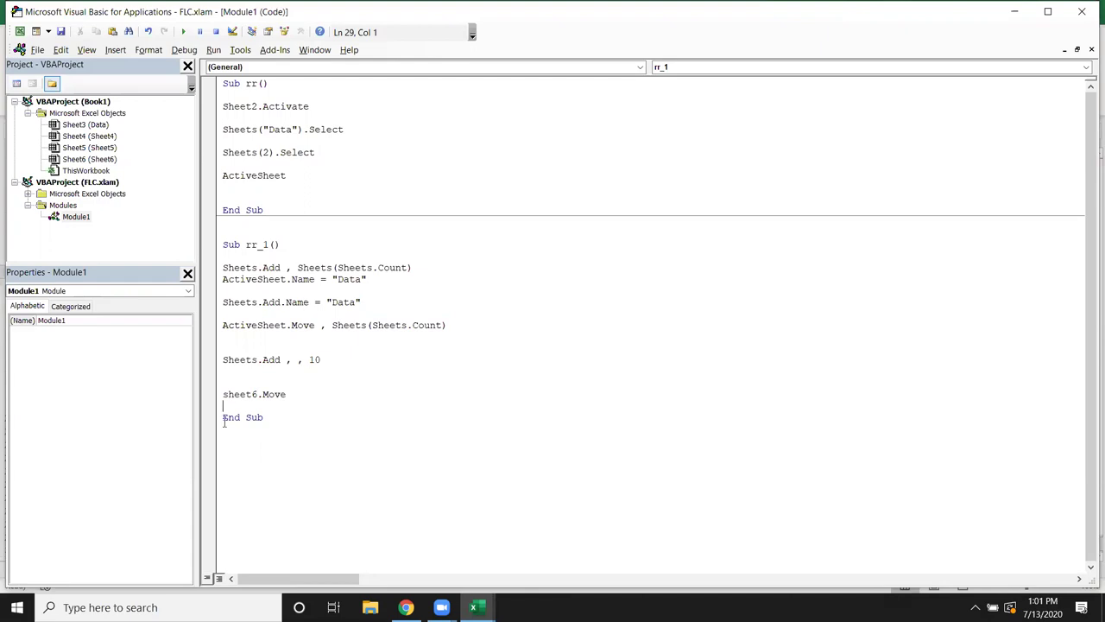
left_click(301, 394)
key("Up")
key("Up")
key("Down")
double_click(276, 395)
left_click(279, 394)
left_click_drag(286, 394, 94, 394)
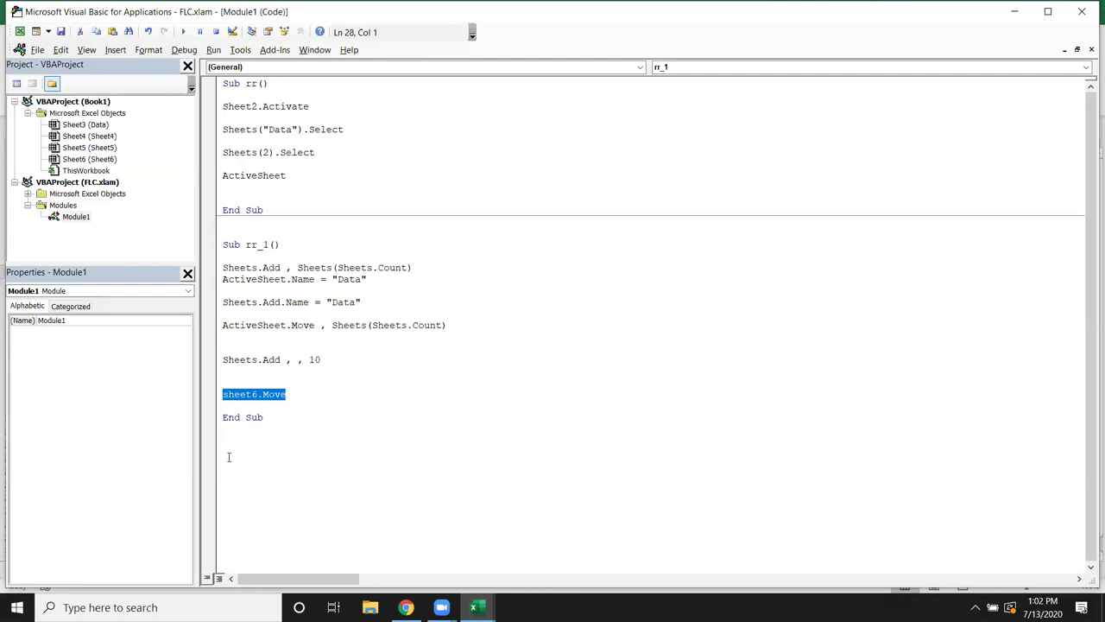
key("Delete")
- Try sheet4., then leave an unfinished sheet1. line and dismiss its compile error
type("sheet")
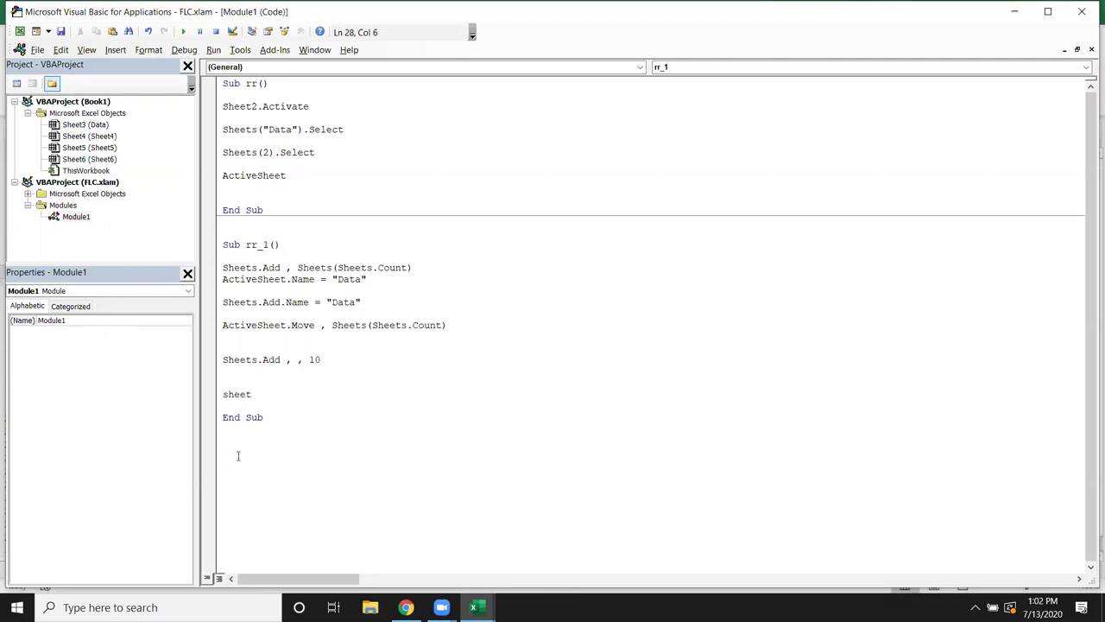
type("4")
type(".")
key("BackSpace")
key("BackSpace")
key("BackSpace")
key("BackSpace")
key("BackSpace")
key("BackSpace")
key("BackSpace")
left_click(228, 375)
type("sheet1.")
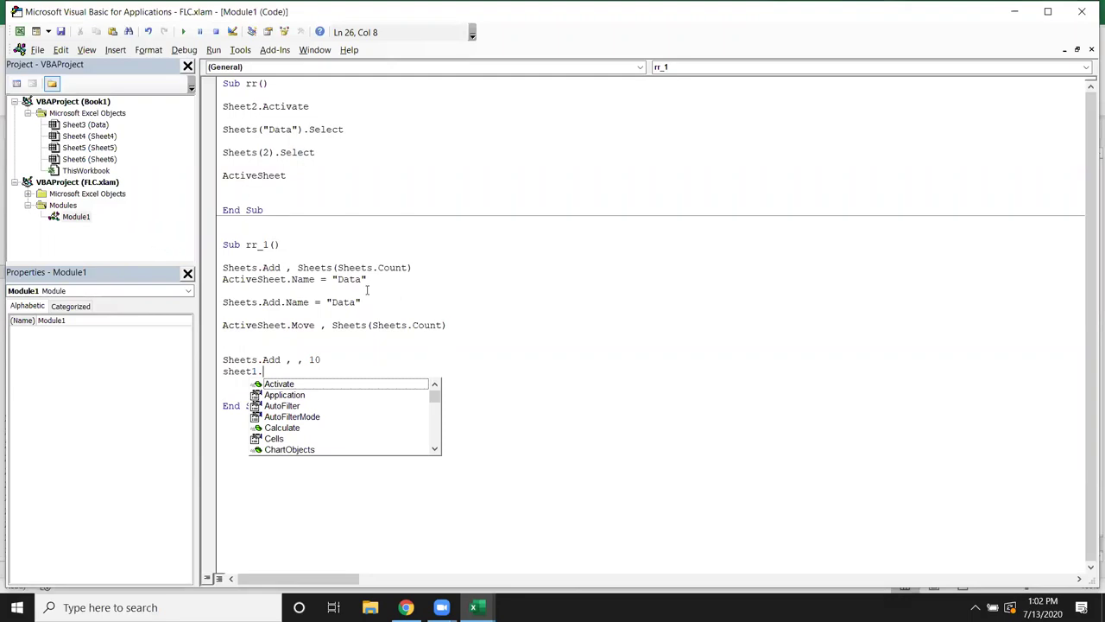
left_click(333, 412)
key("Return")
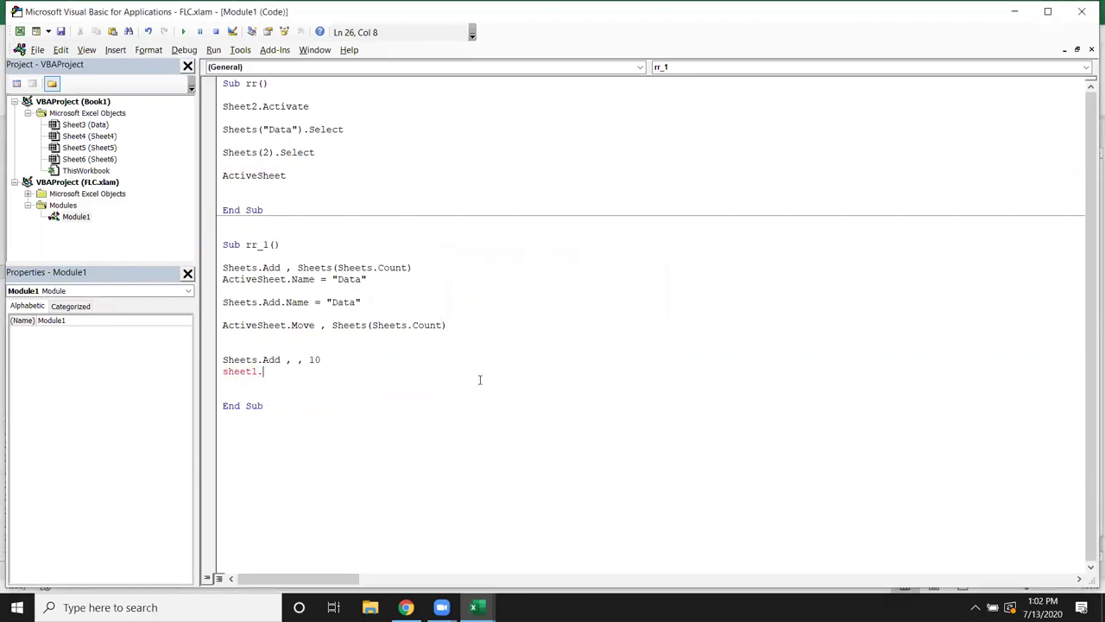
left_click_drag(266, 407, 192, 239)
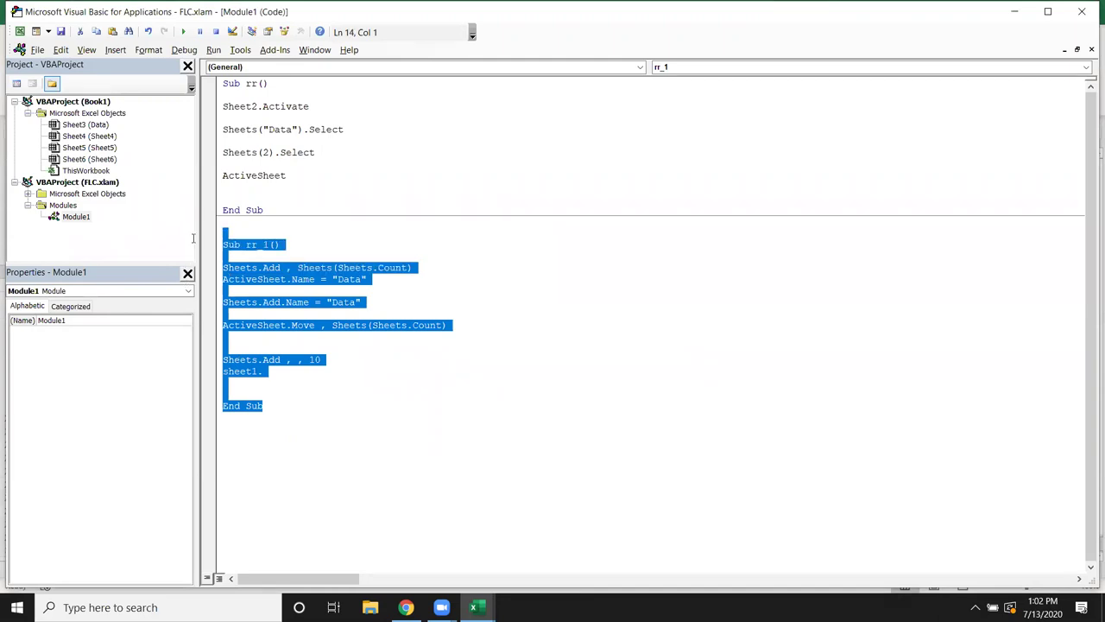
- Move all the code from the FLC.xlam module into a new module in Book1
left_click_drag(193, 239, 200, 83)
key("Delete")
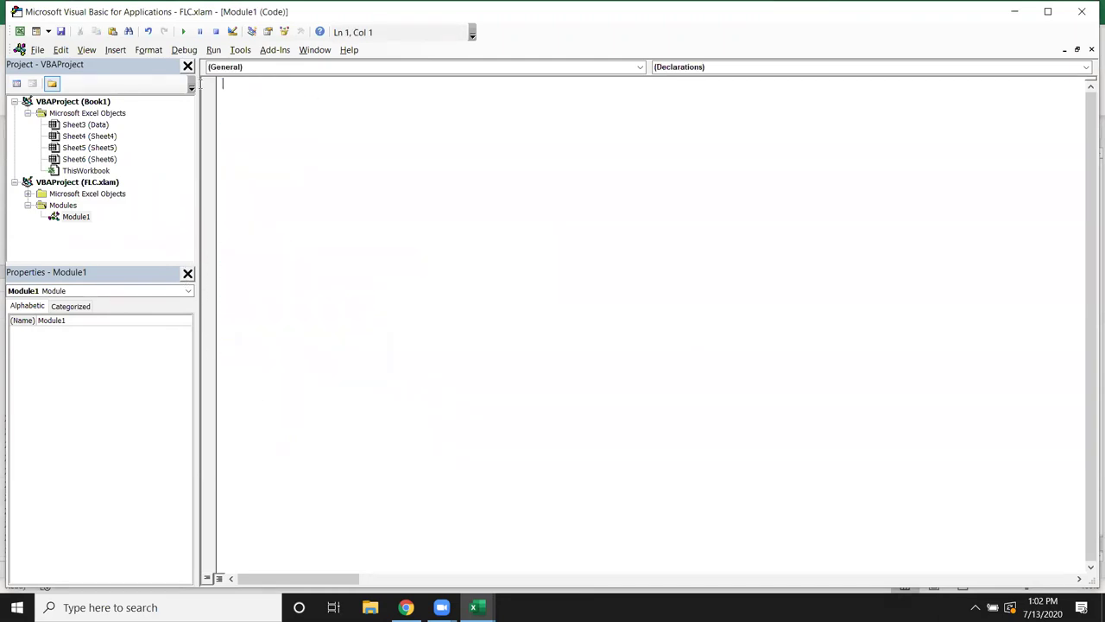
left_click(13, 181)
left_click(69, 138)
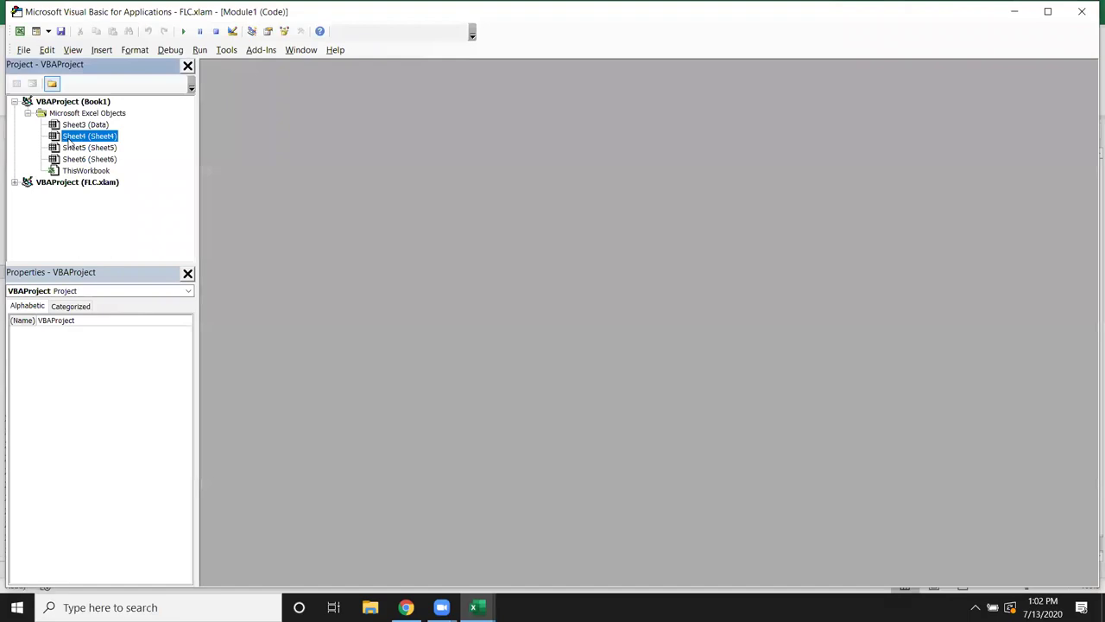
left_click(101, 49)
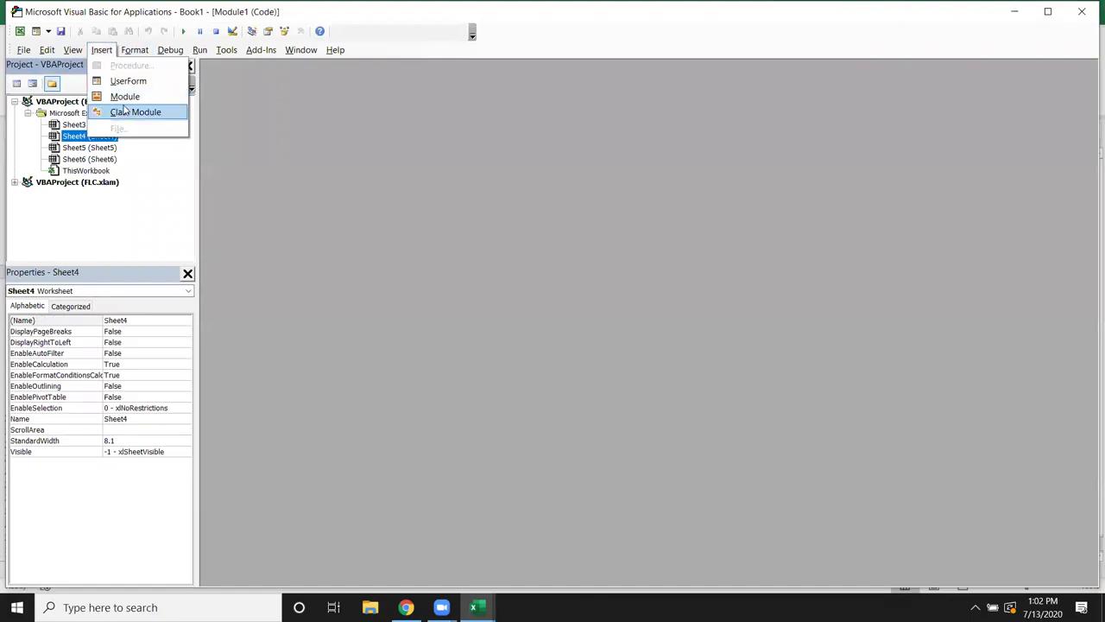
left_click(124, 96)
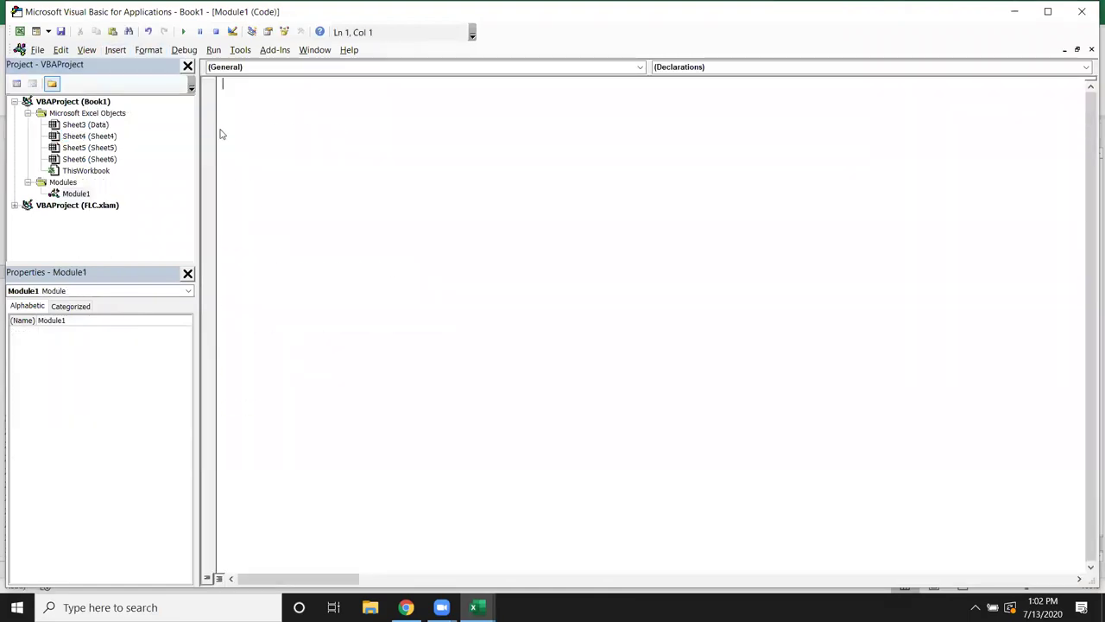
key("ctrl+v")
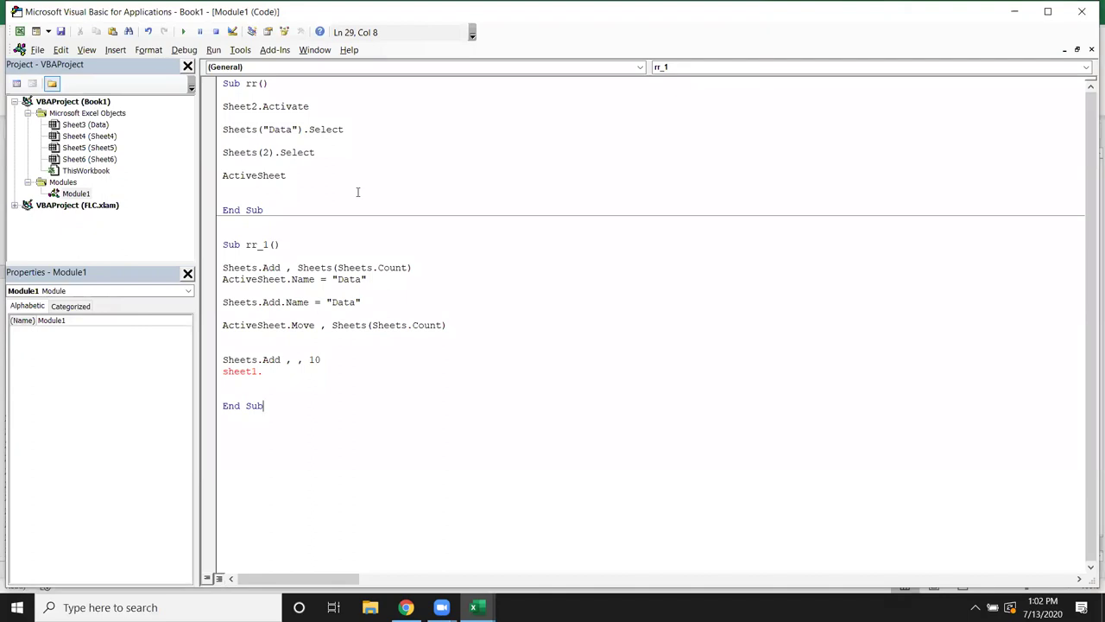
- Change the unfinished sheet1. reference into a Sheet3.Move line
left_click(263, 371)
key("BackSpace")
key("BackSpace")
type("3.")
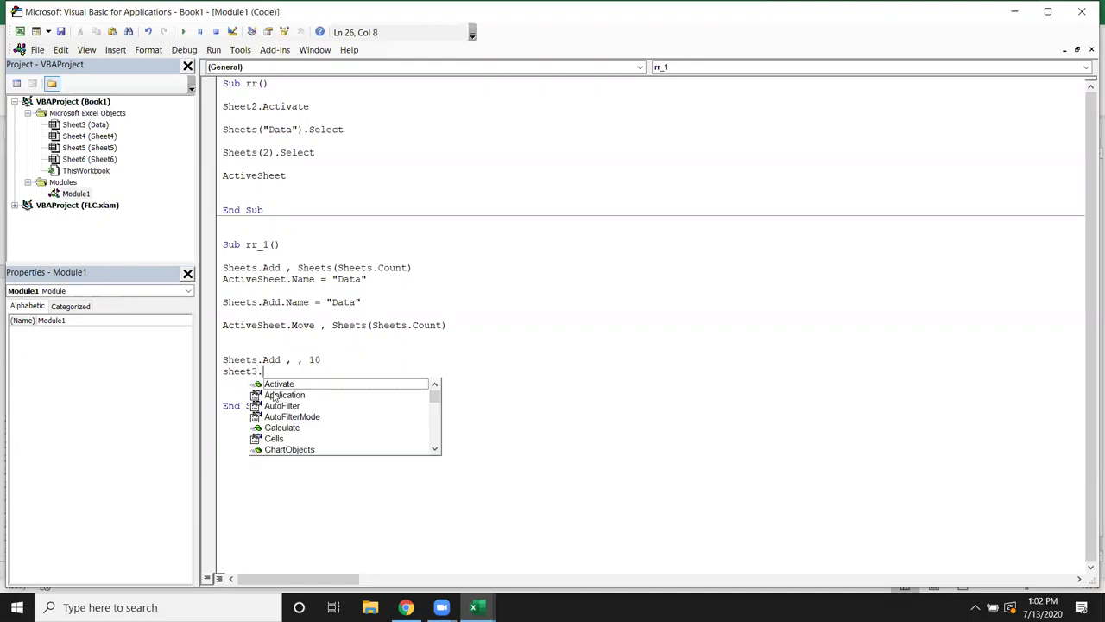
type("mov")
key("Return")
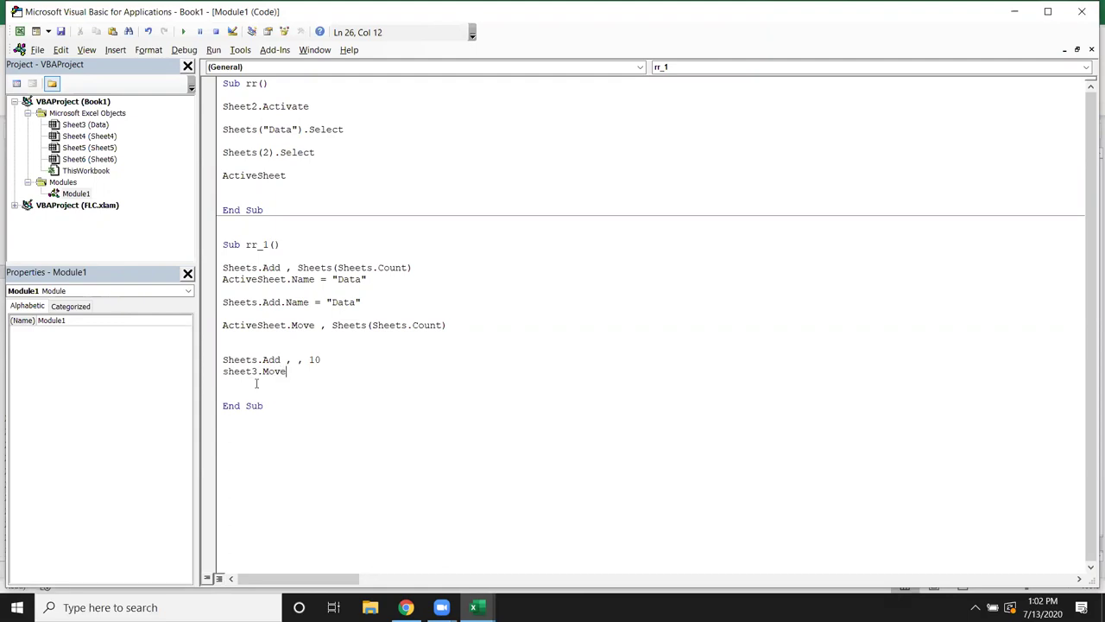
- Insert a blank line above Sheet3.Move, then switch over to the workbook
left_click(224, 371)
key("Return")
key("alt+F11")
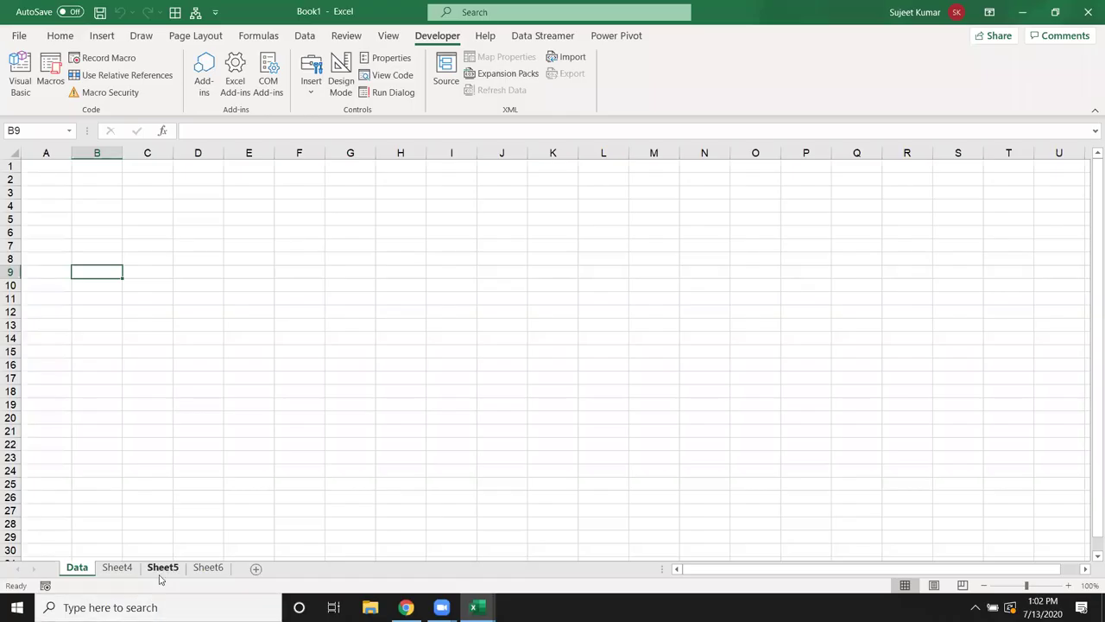
key("alt+F11")
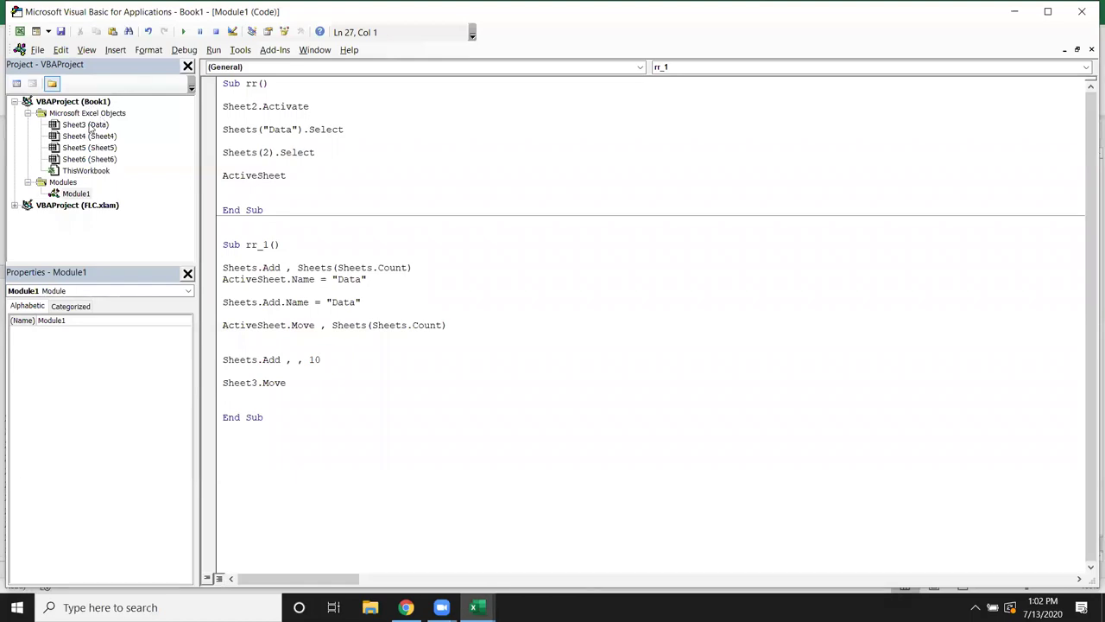
key("alt+F11")
- Preview moving the Data sheet to (new book) in Move or Copy, then cancel
right_click(86, 573)
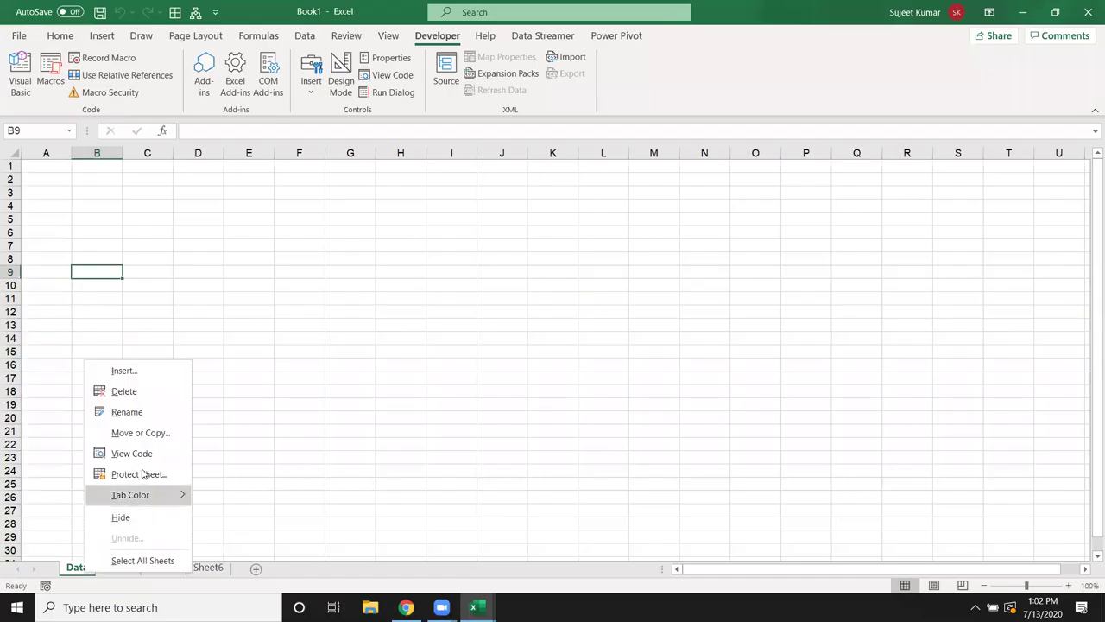
mouse_move(149, 494)
left_click(140, 432)
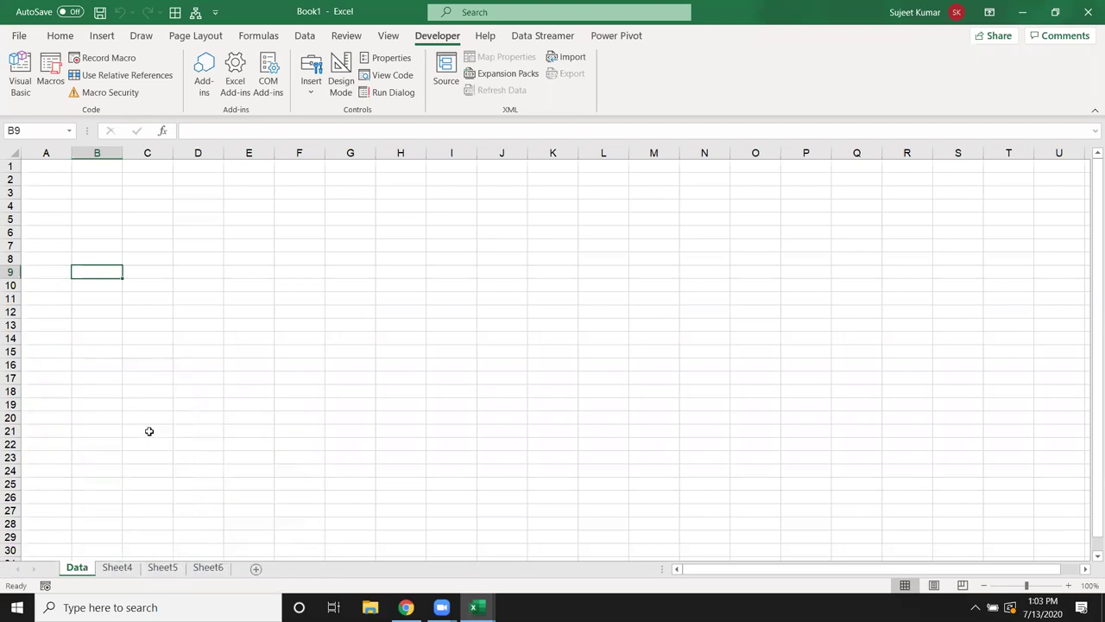
left_click(126, 376)
left_click(112, 391)
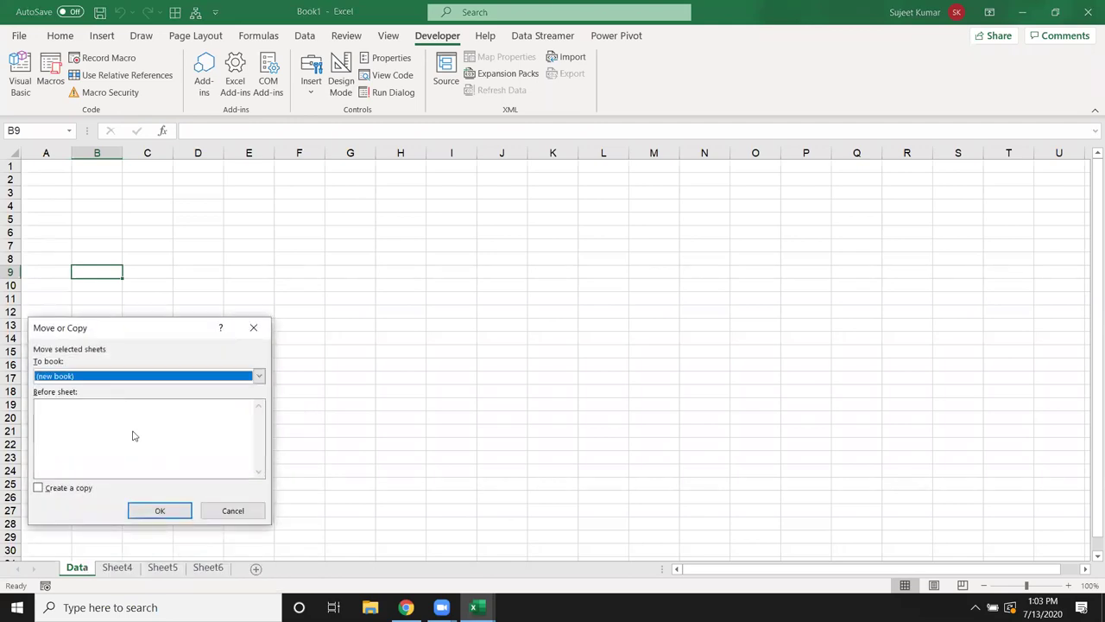
left_click(233, 510)
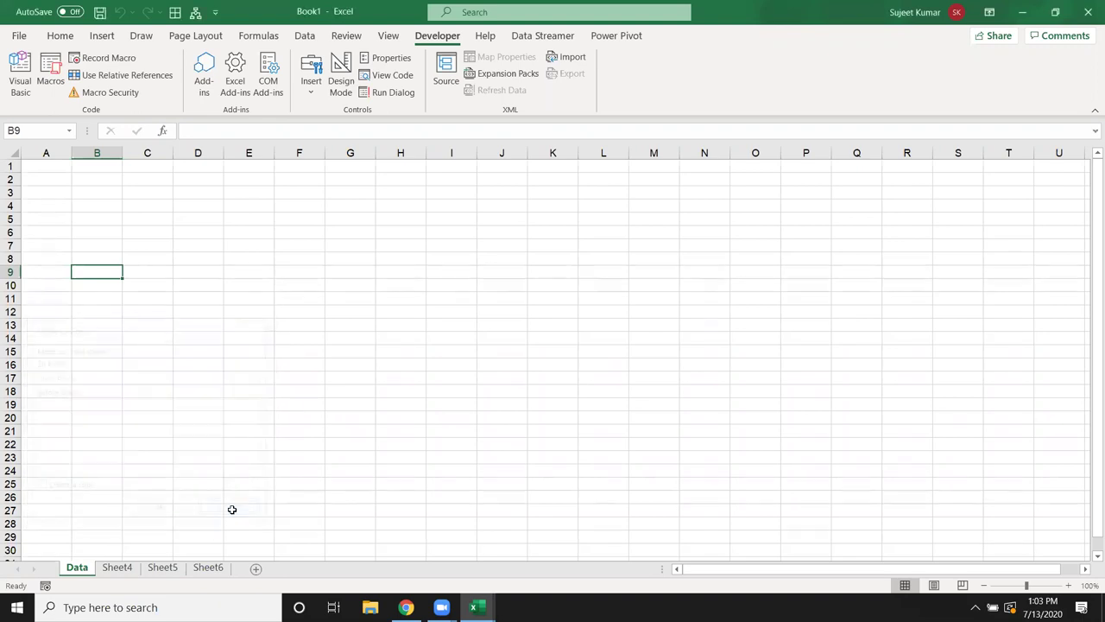
- Move the Data sheet into a new workbook, Book2, then return to Book1
key("alt+F11")
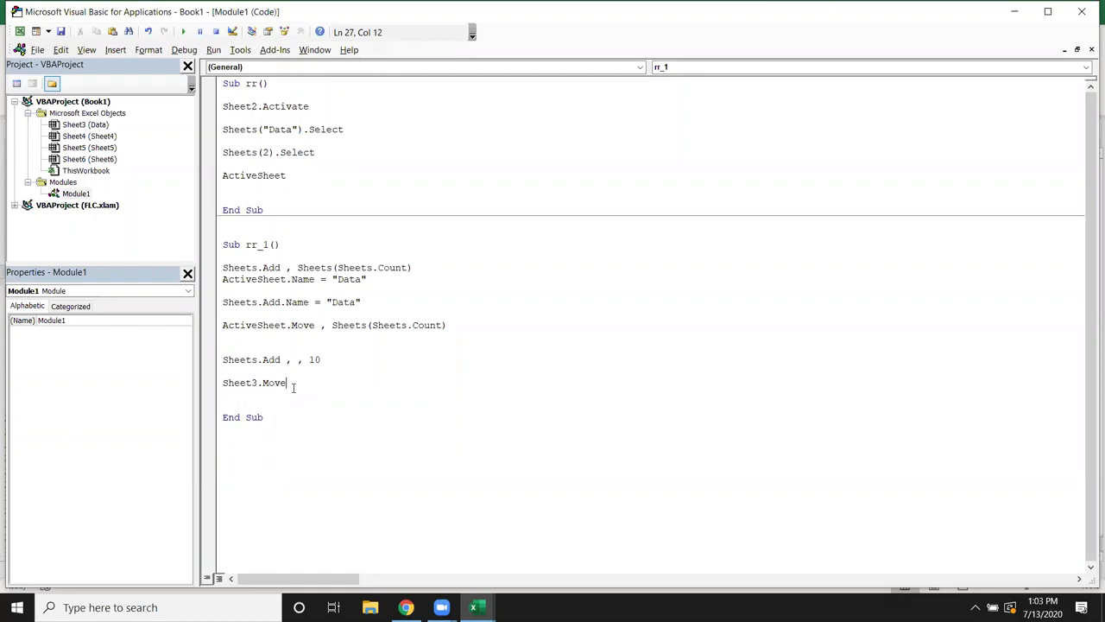
key("alt+F11")
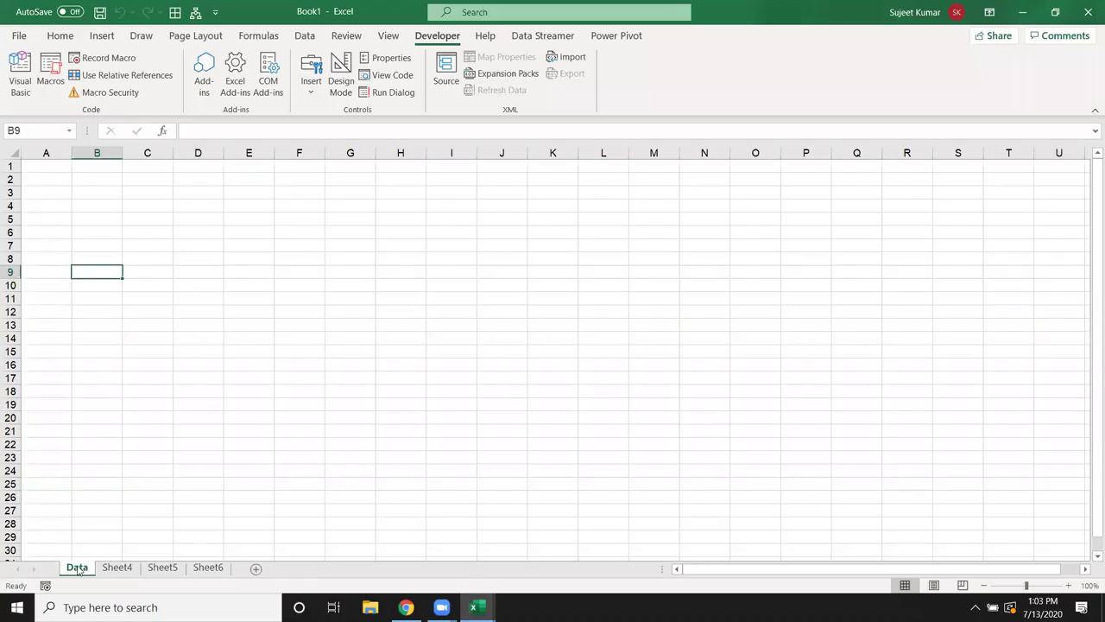
right_click(78, 568)
left_click(148, 427)
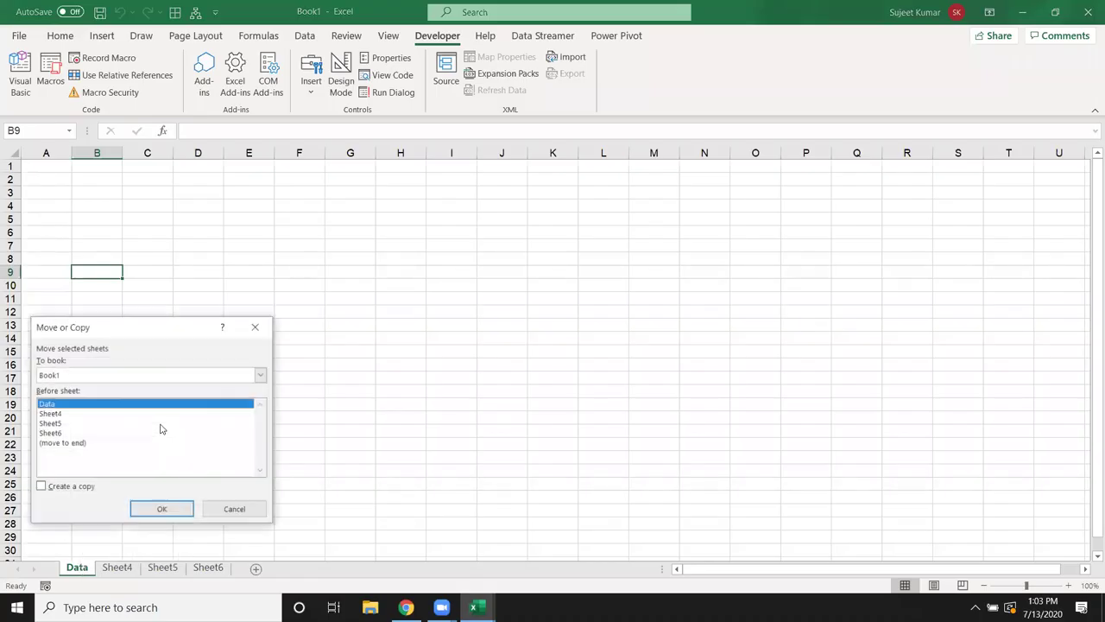
left_click(110, 380)
left_click(93, 389)
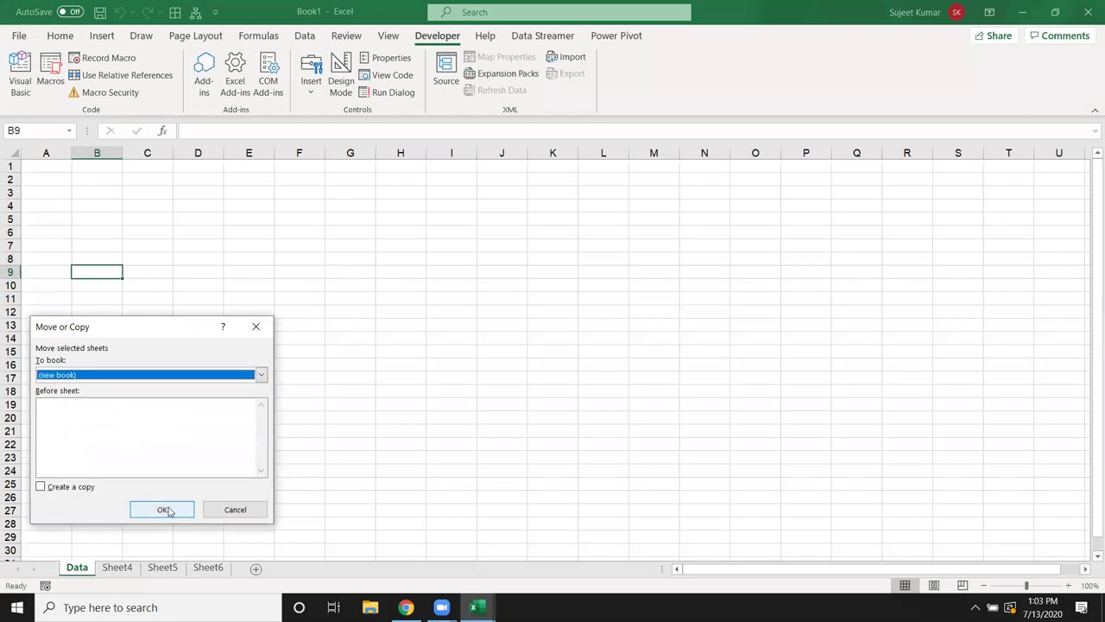
left_click(167, 510)
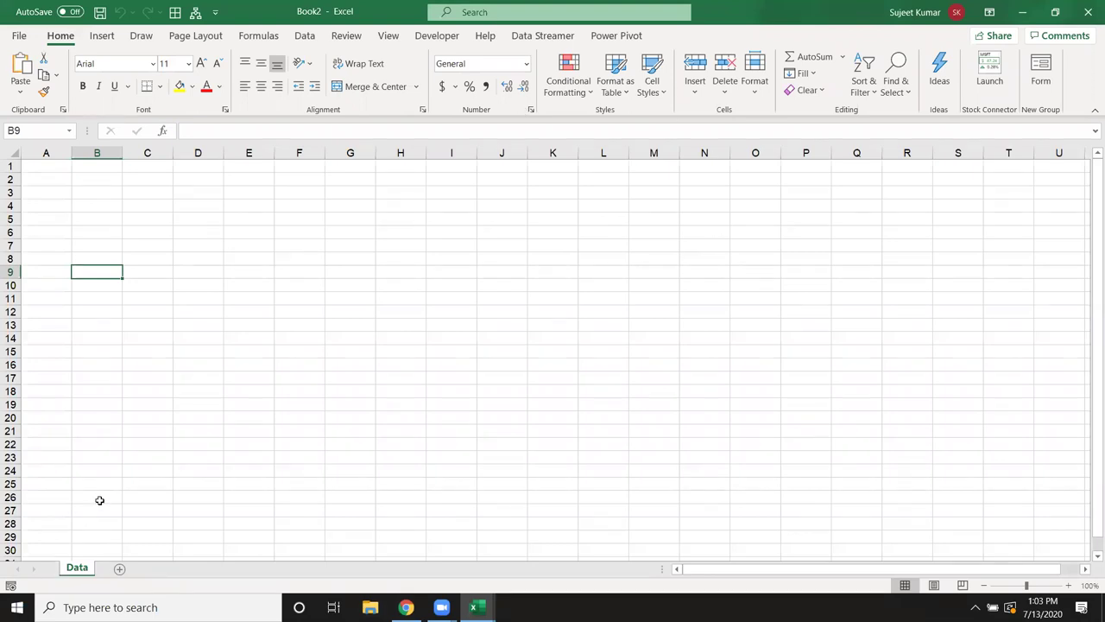
key("alt+Tab")
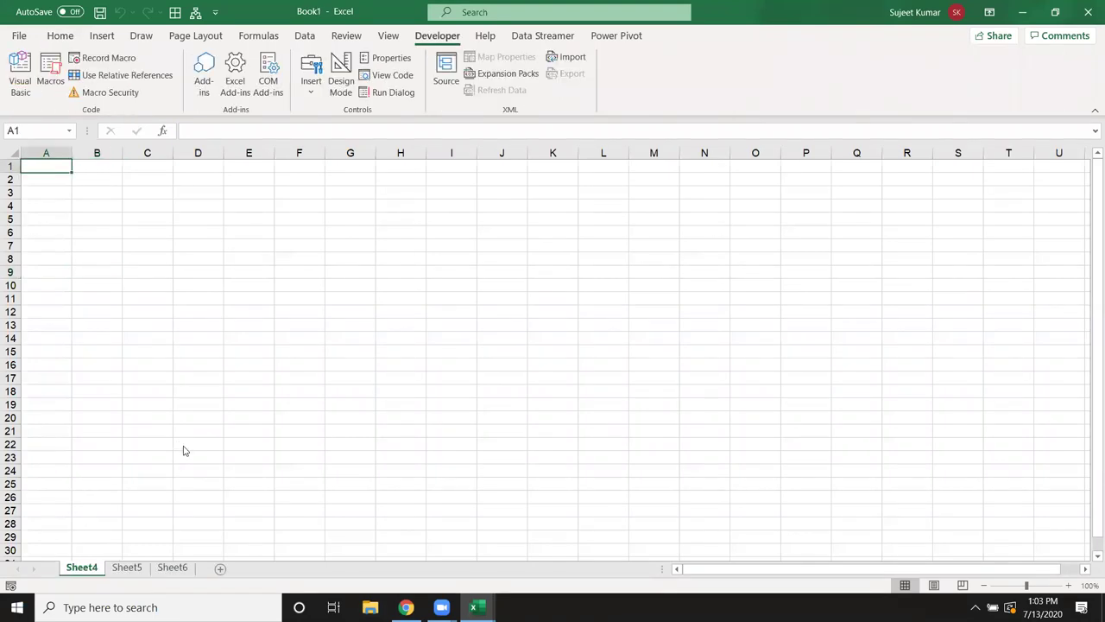
- Add an ActiveWorkbook.SaveAs Path line below Sheet3.Move
key("alt+Tab+Tab")
key("Down")
type("avt")
key("BackSpace")
key("BackSpace")
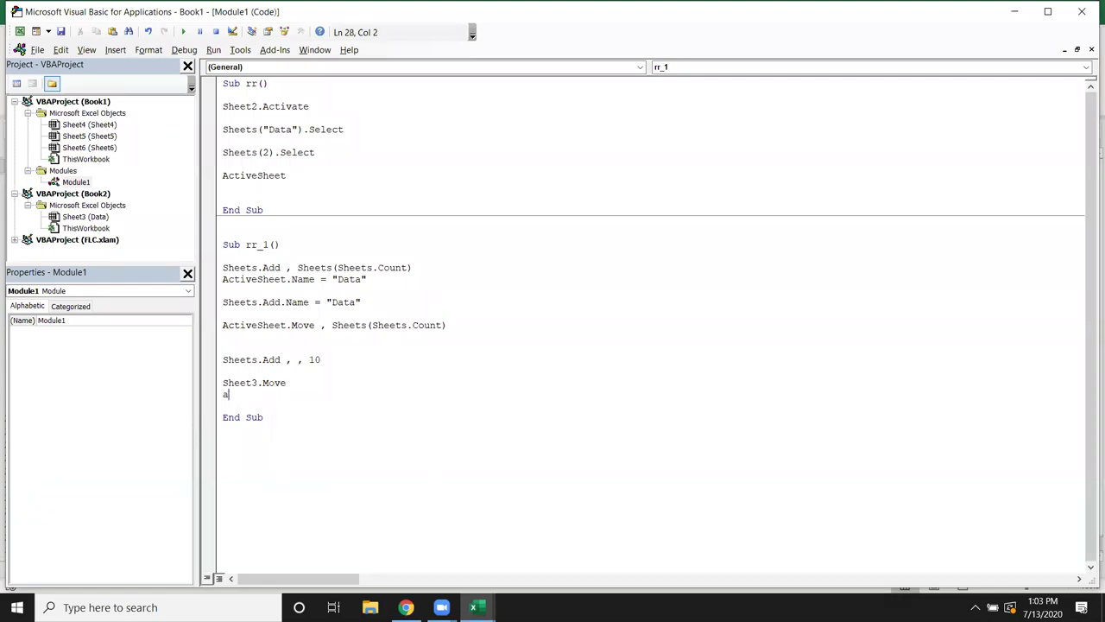
type("ctive")
type("sh")
key("BackSpace")
key("BackSpace")
type("s")
key("BackSpace")
type("orkbook.sa")
key("Down")
key("space")
type("Path")
key("Return")
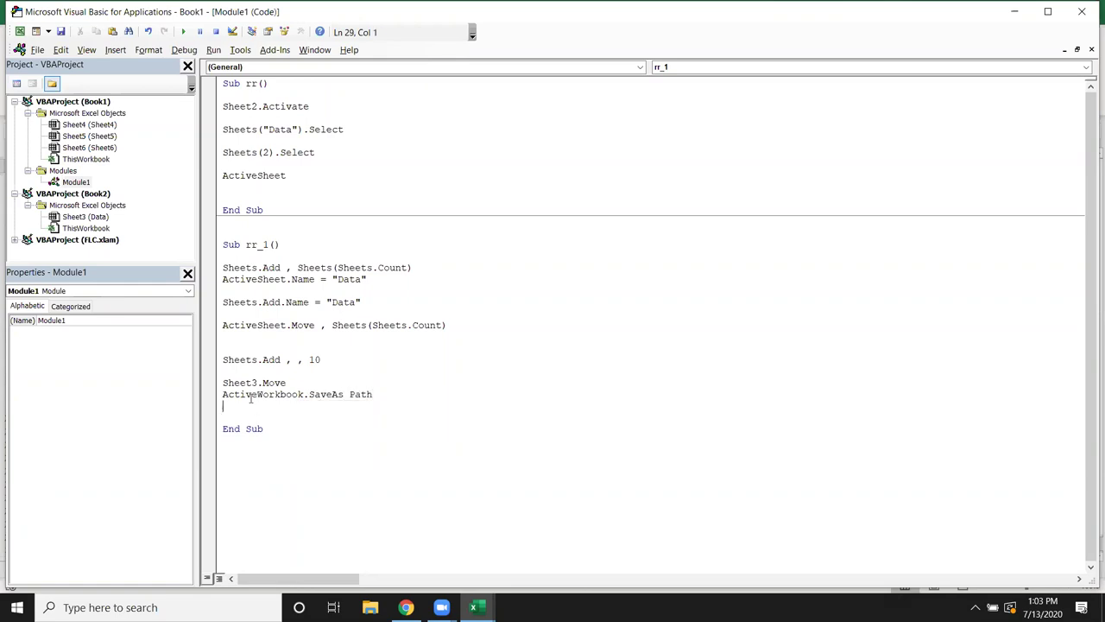
- Add an ActiveWorkbook.Close True line and two blank lines above End Sub
type("activeworkbook.clo")
key("Tab")
type("tru")
type("e")
key("Return")
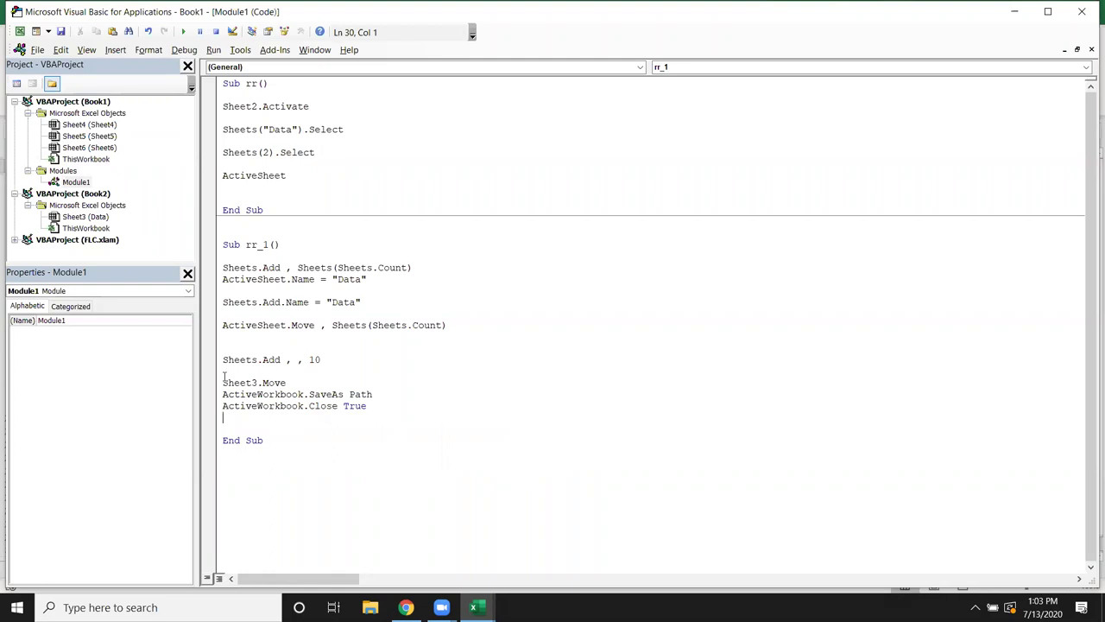
double_click(369, 396)
left_click(289, 427)
key("Return")
key("Return")
- Rename the Sheet4 tab to DT and drag it to the end, after Sheet6
key("alt+F11")
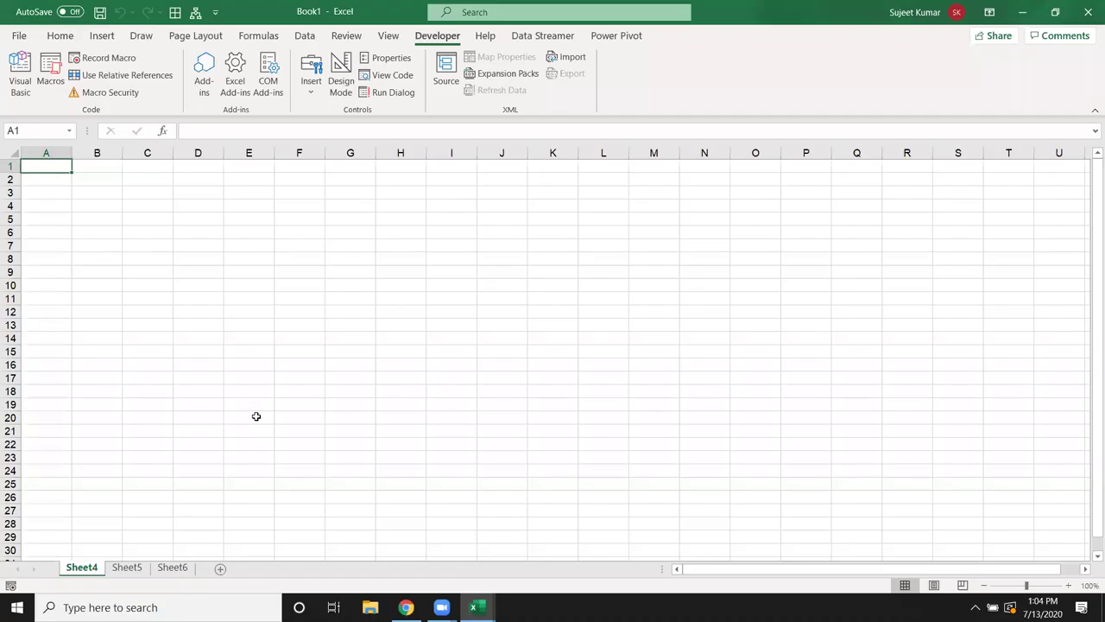
left_click(126, 574)
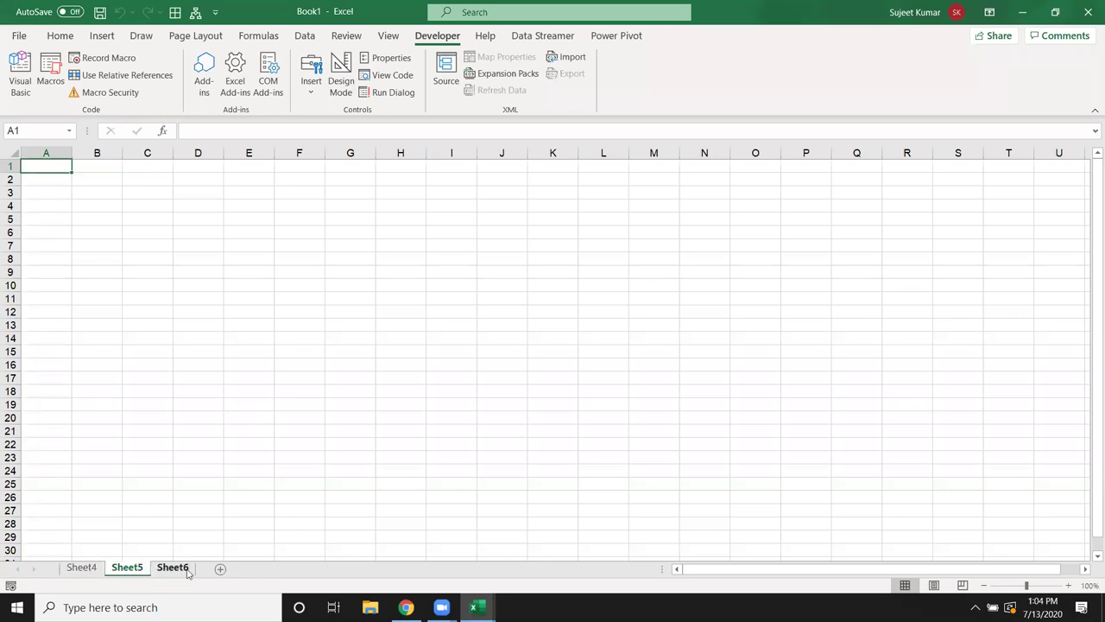
double_click(84, 569)
type("DT")
left_click(84, 522)
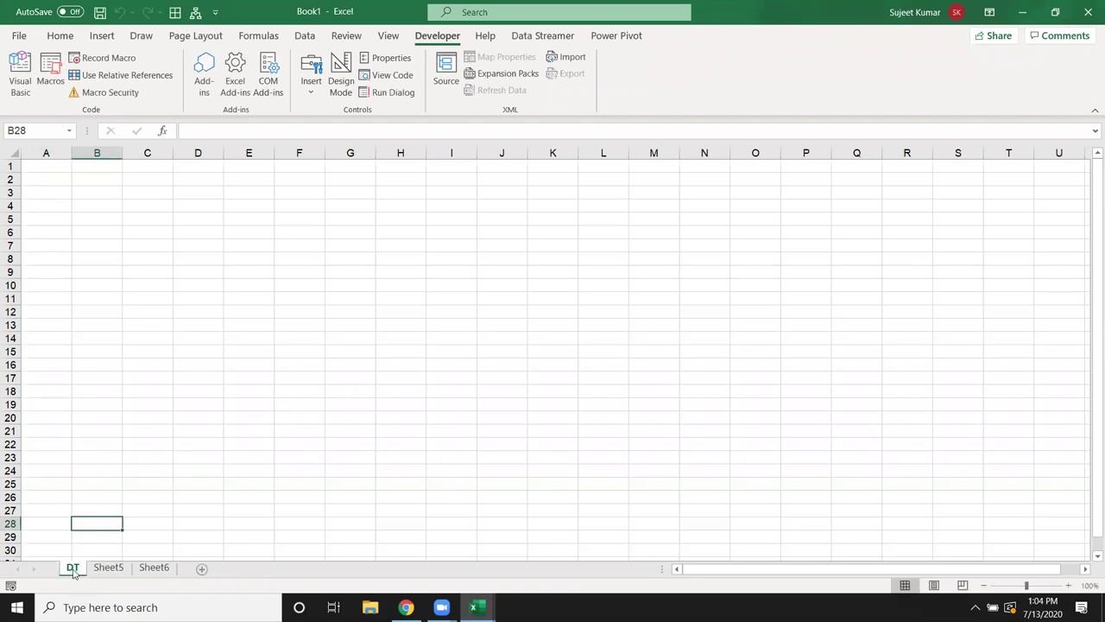
mouse_move(73, 565)
left_mouse_down()
mouse_move(193, 545)
mouse_move(74, 544)
left_mouse_up()
- Remove the extra space after Move in the ActiveSheet.Move line and add a blank line near the macro end
key("alt+F11")
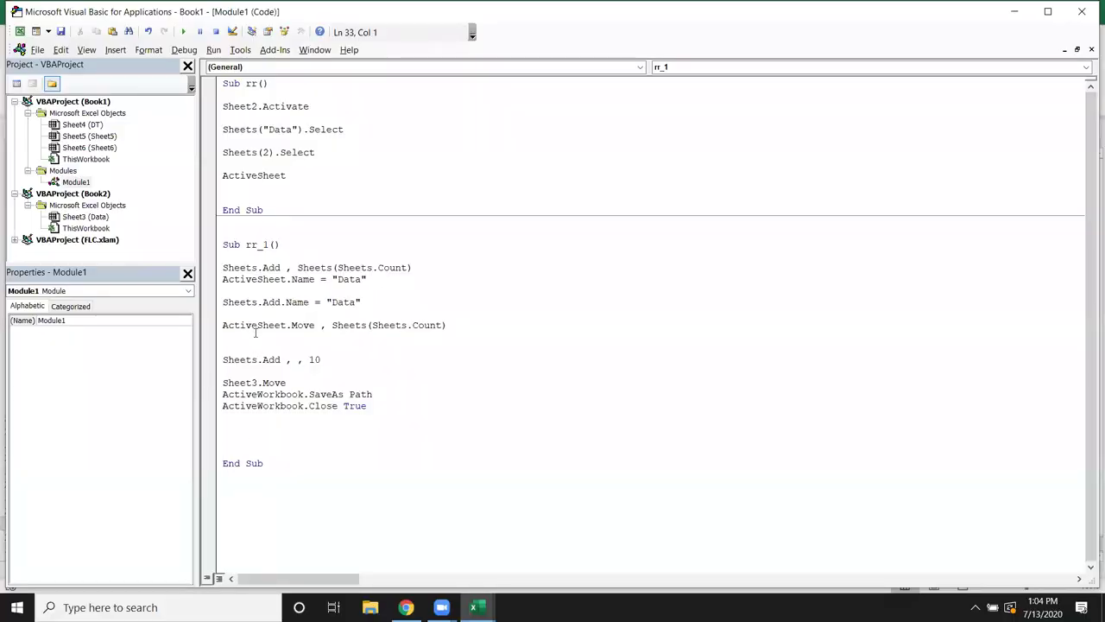
double_click(302, 326)
left_click_drag(343, 326, 475, 324)
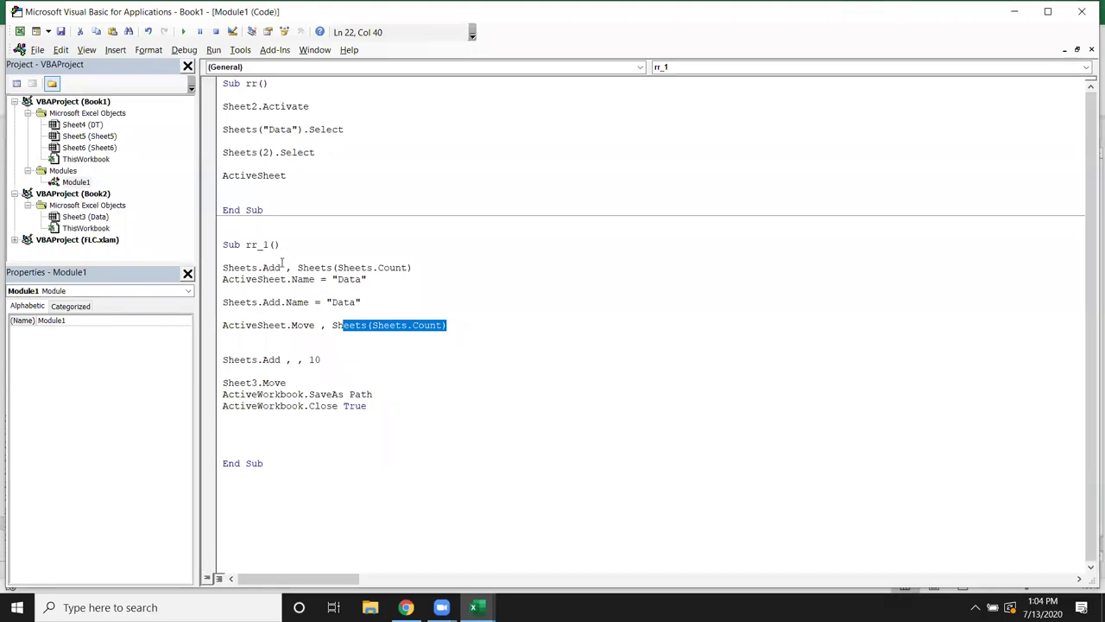
left_click_drag(281, 267, 297, 268)
left_click(317, 325)
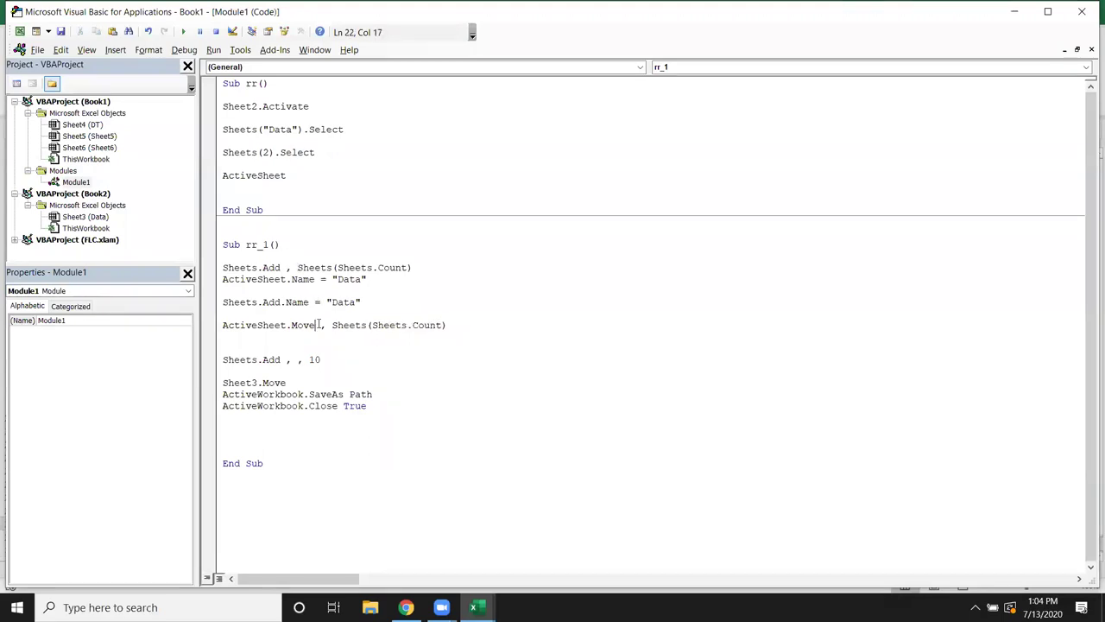
key("BackSpace")
left_click(327, 439)
key("Return")
- Copy the Sheet3.Move, SaveAs Path and Close True lines and paste them below
mouse_move(393, 410)
left_mouse_down()
mouse_move(199, 382)
mouse_move(196, 396)
left_mouse_up()
key("ctrl+c")
left_click(236, 443)
key("ctrl+v")
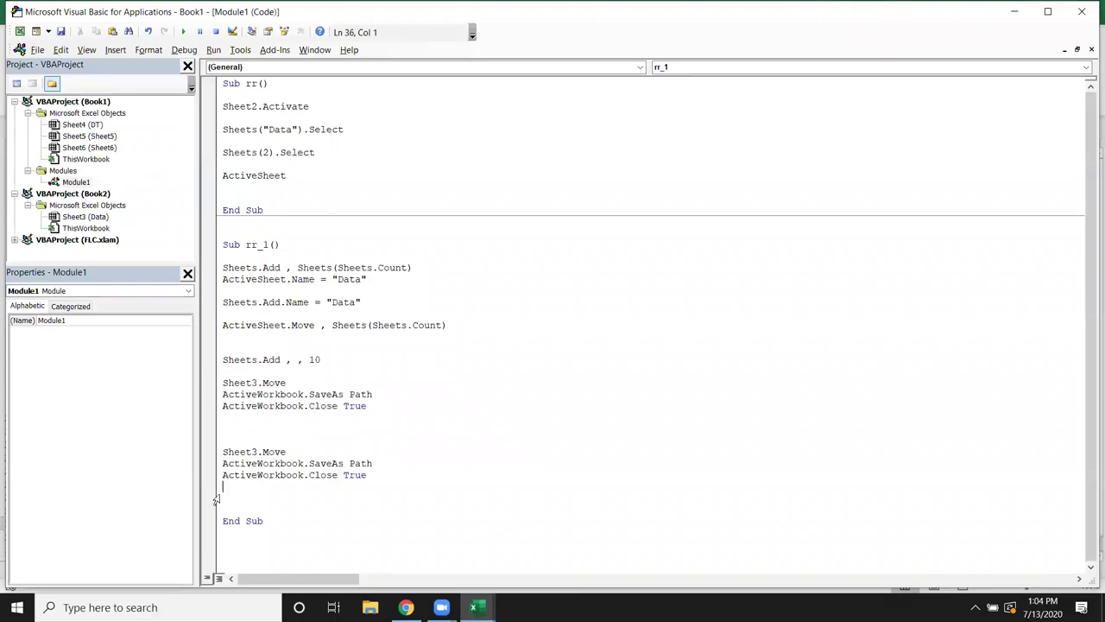
key("alt+F11")
- Check DT's Move or Copy options with Create a copy ticked, then dismiss them
right_click(91, 565)
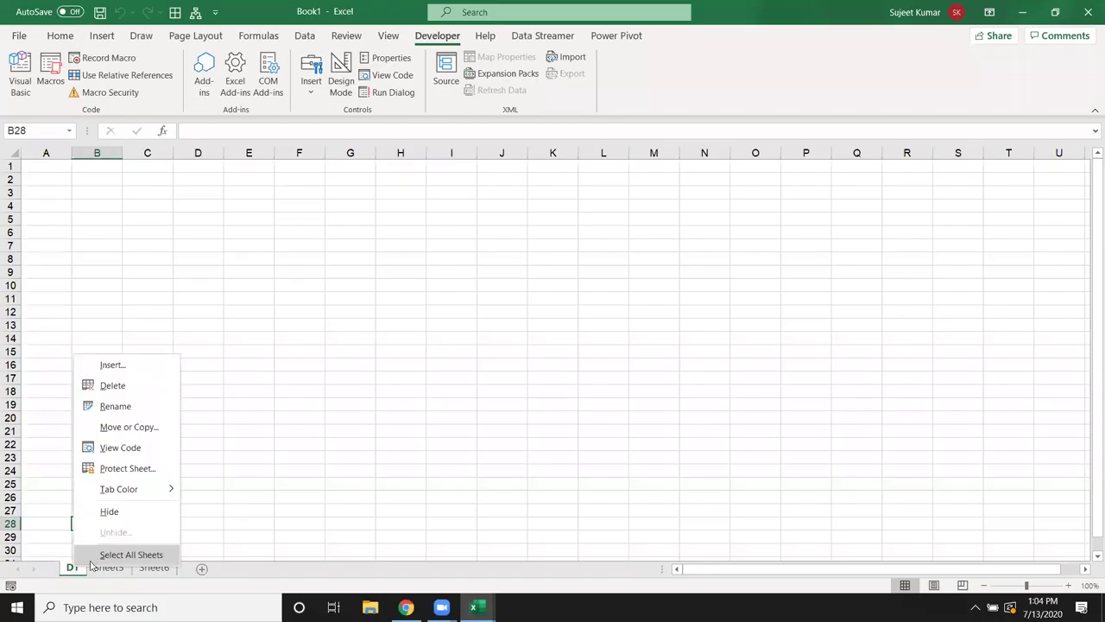
left_click(131, 428)
left_click(68, 489)
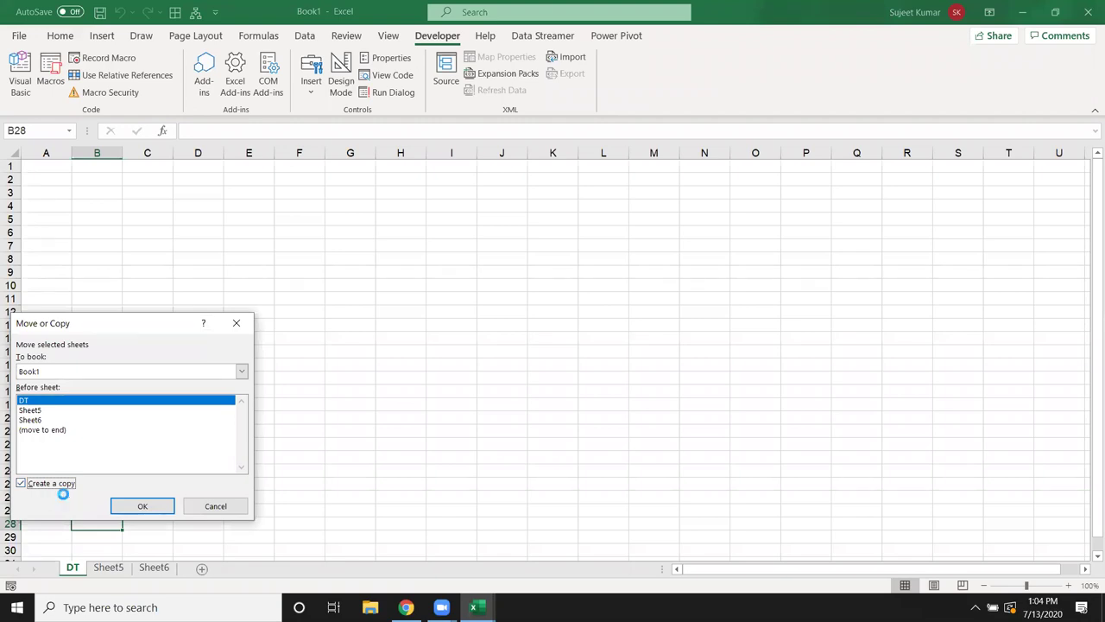
key("Escape")
key("alt+F11")
- Change the duplicated Sheet3.Move line to Sheet3.Copy
double_click(274, 451)
type("copy")
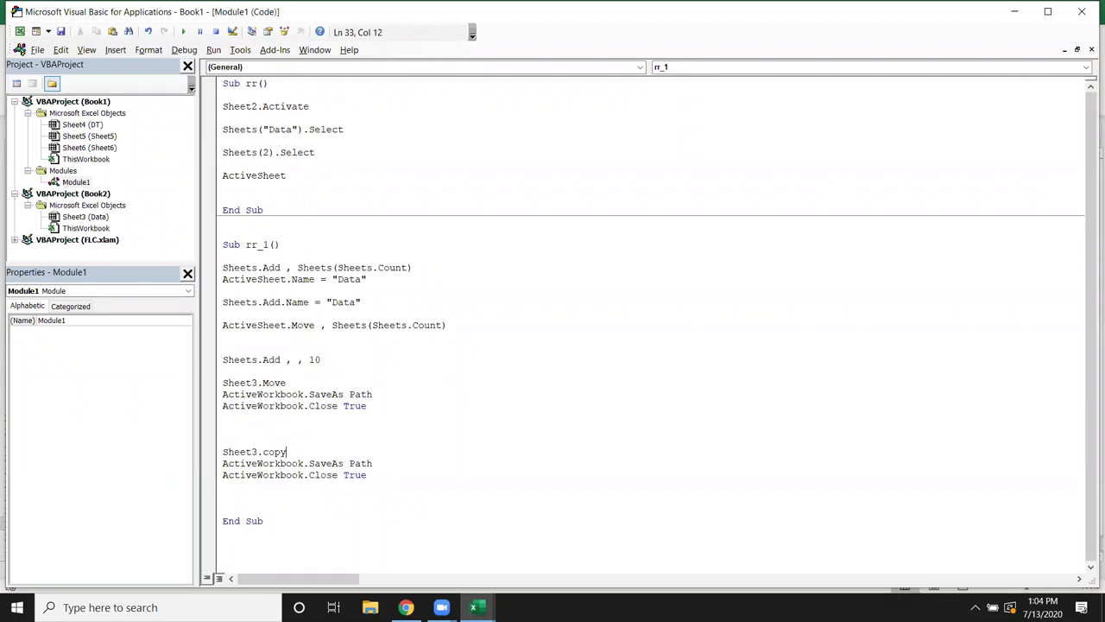
left_click(270, 464)
left_click_drag(387, 464, 156, 459)
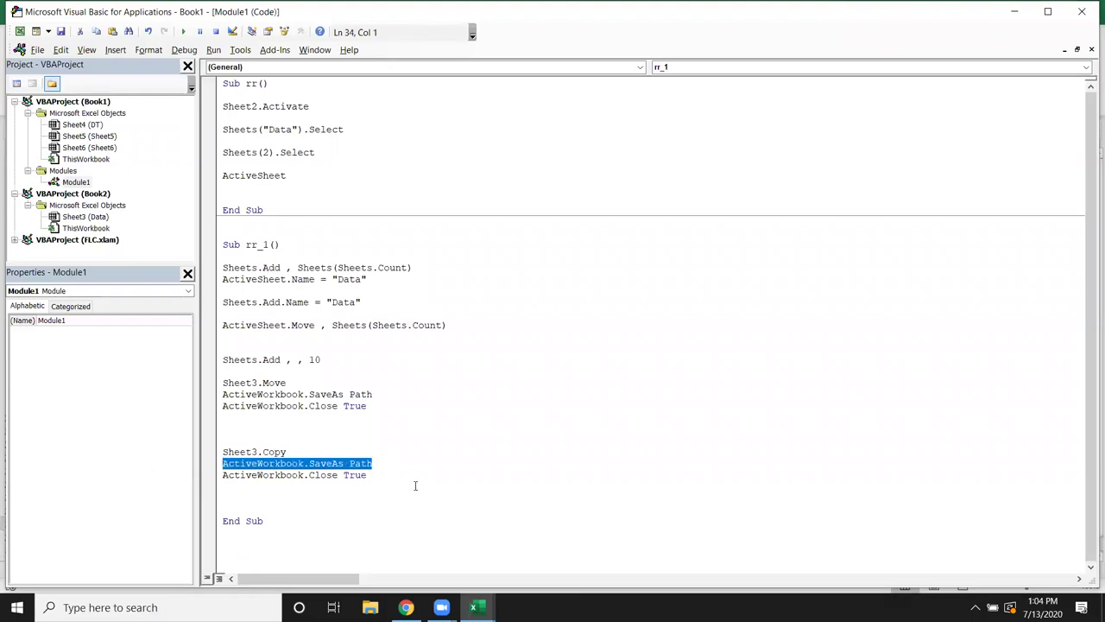
left_click_drag(415, 485, 168, 471)
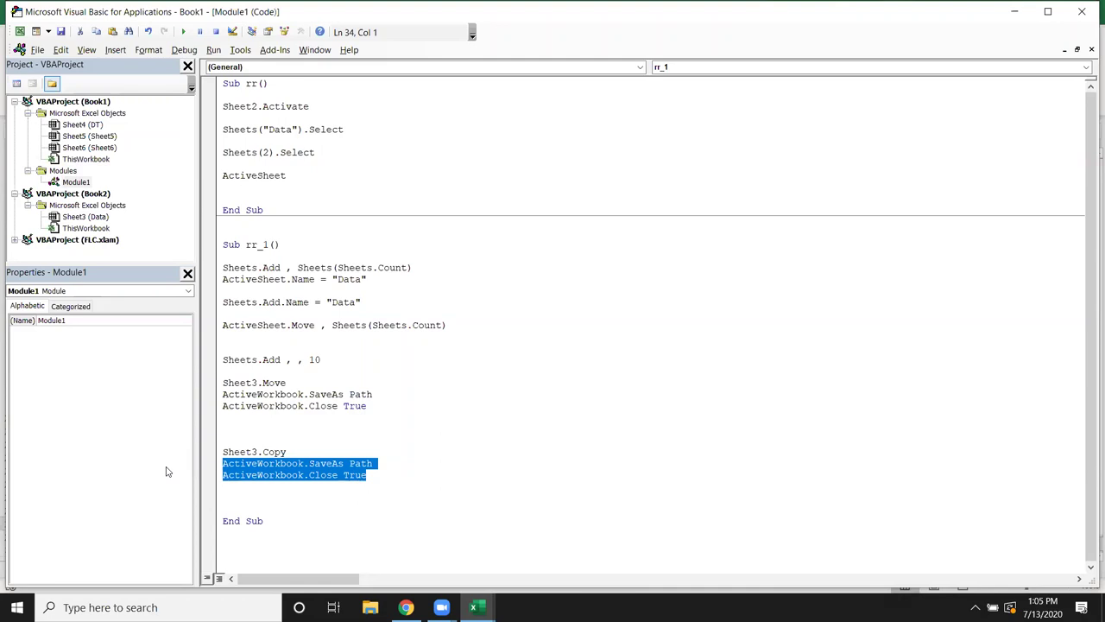
left_click(257, 511)
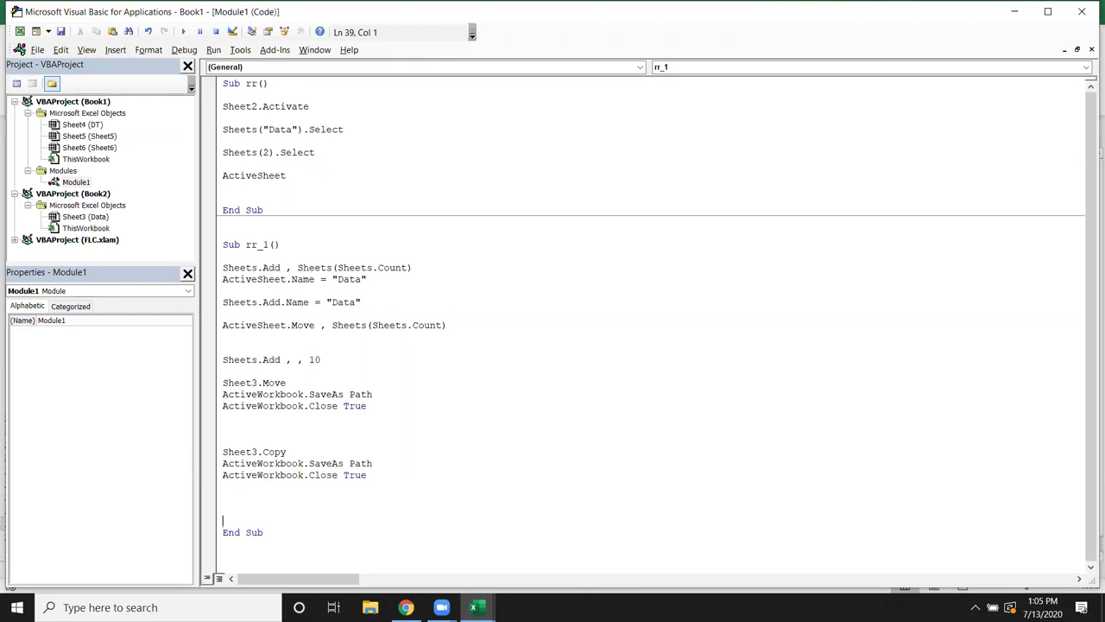
- Copy the ActiveSheet.Move line onto the blank line above End Sub
key("alt+F11")
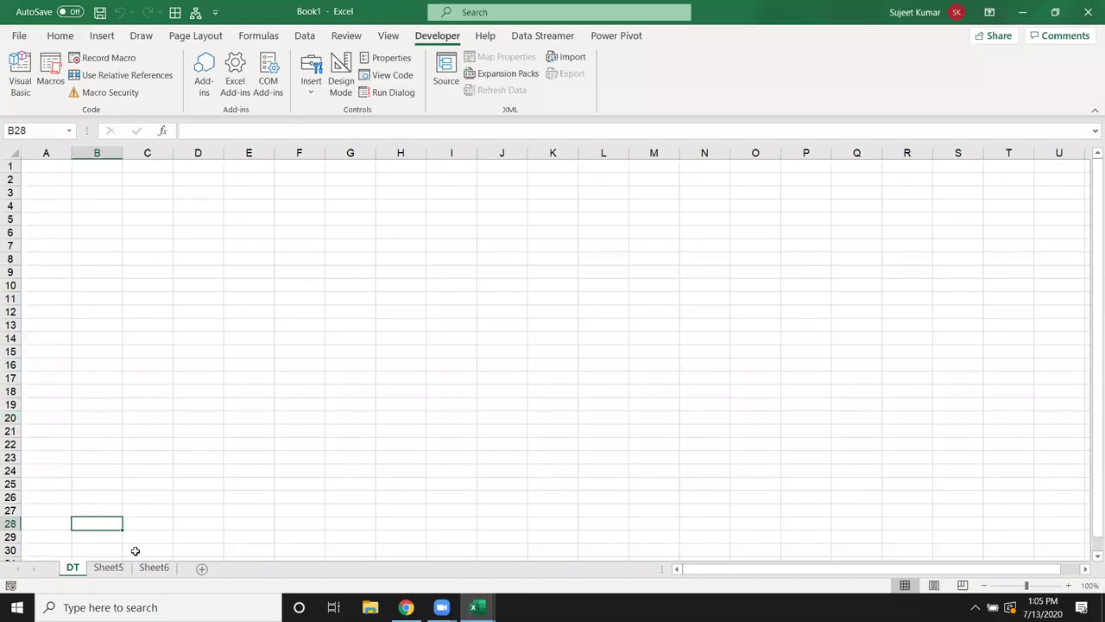
key("alt+F11")
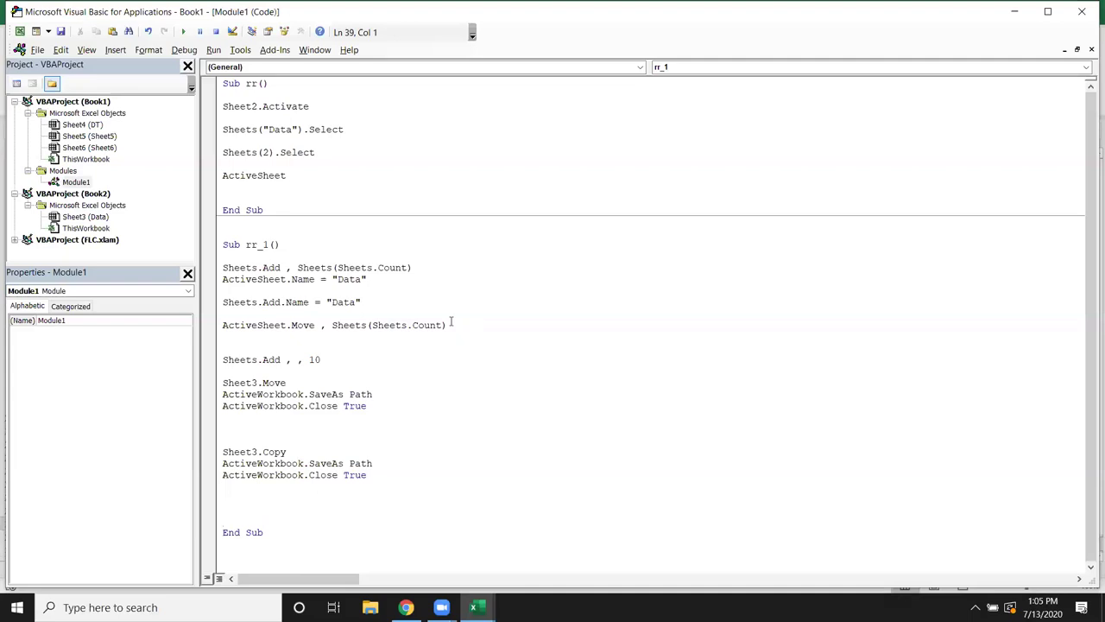
left_click(208, 323)
key("ctrl+c")
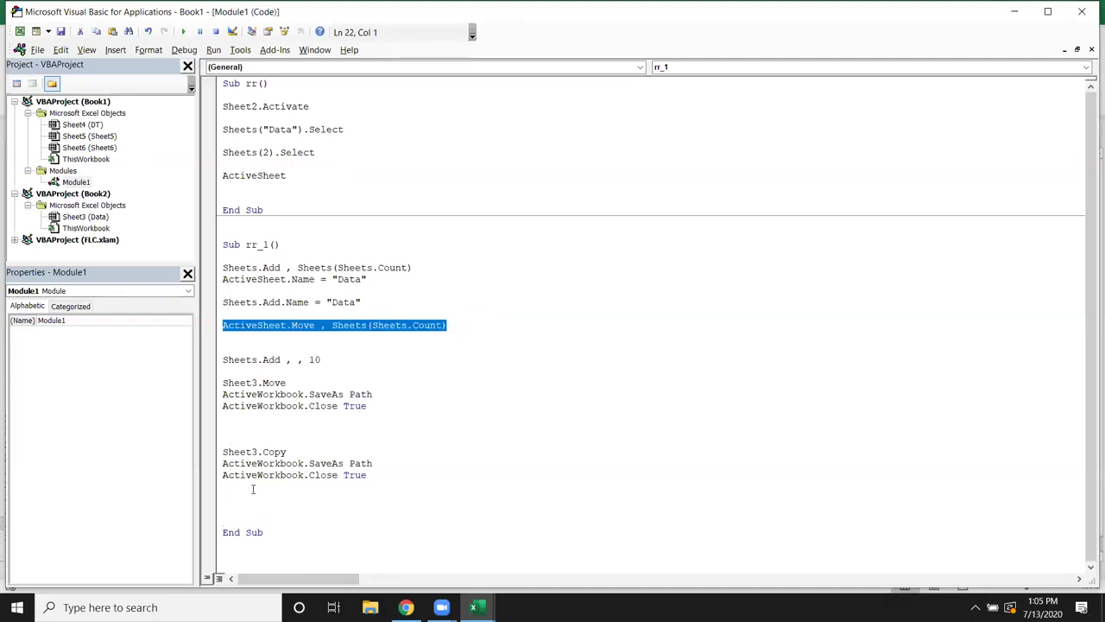
left_click(233, 509)
key("ctrl+v")
- Change the pasted line to ActiveSheet.Copy and add a blank line above End Sub
double_click(298, 509)
type("copy")
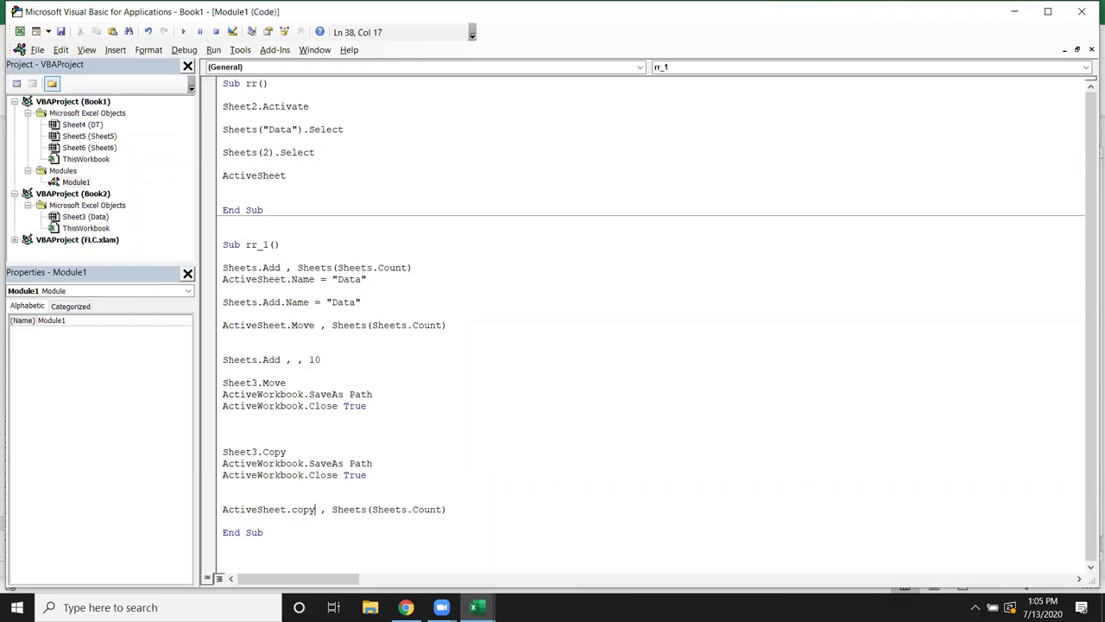
left_click(322, 529)
key("Up")
key("Return")
key("alt+F11")
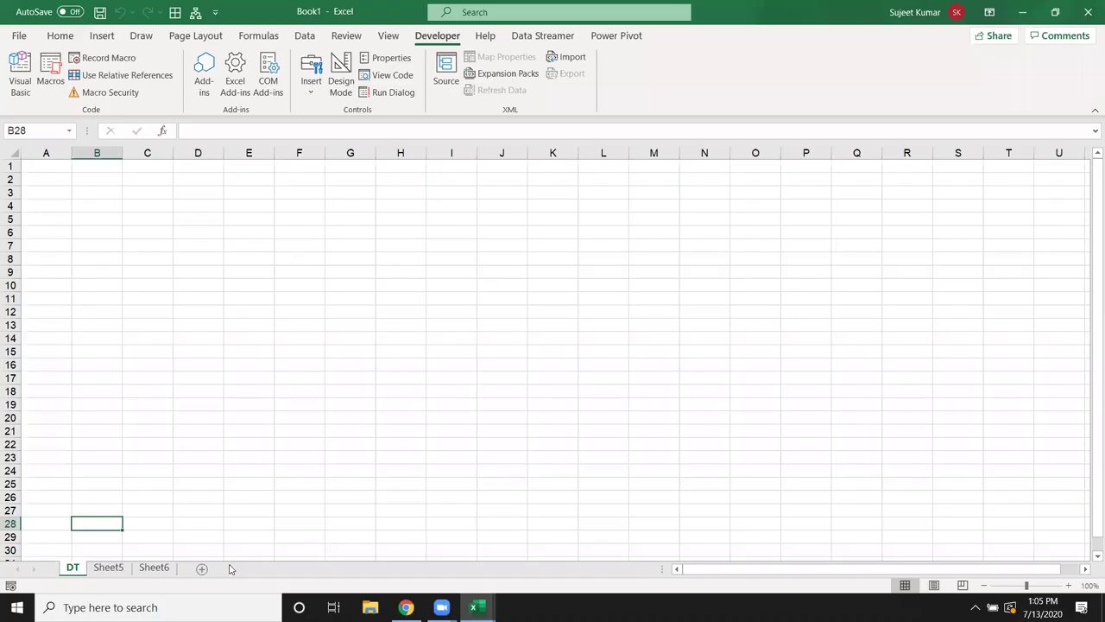
key("alt+F11")
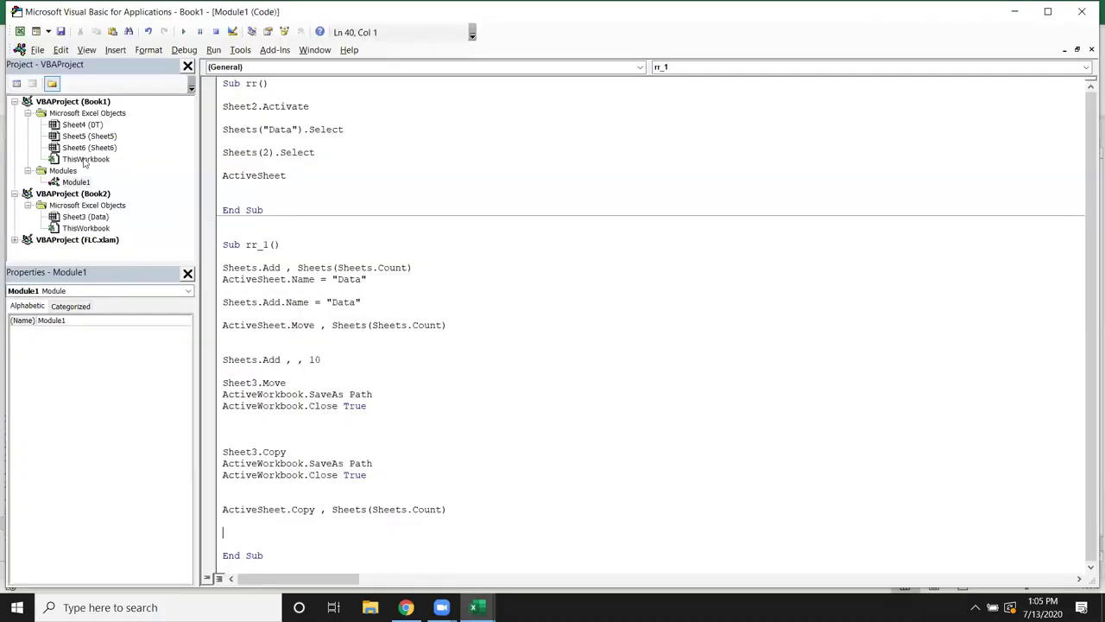
- Add a Sheet4.Delete line above End Sub
type("sheet4")
type(".")
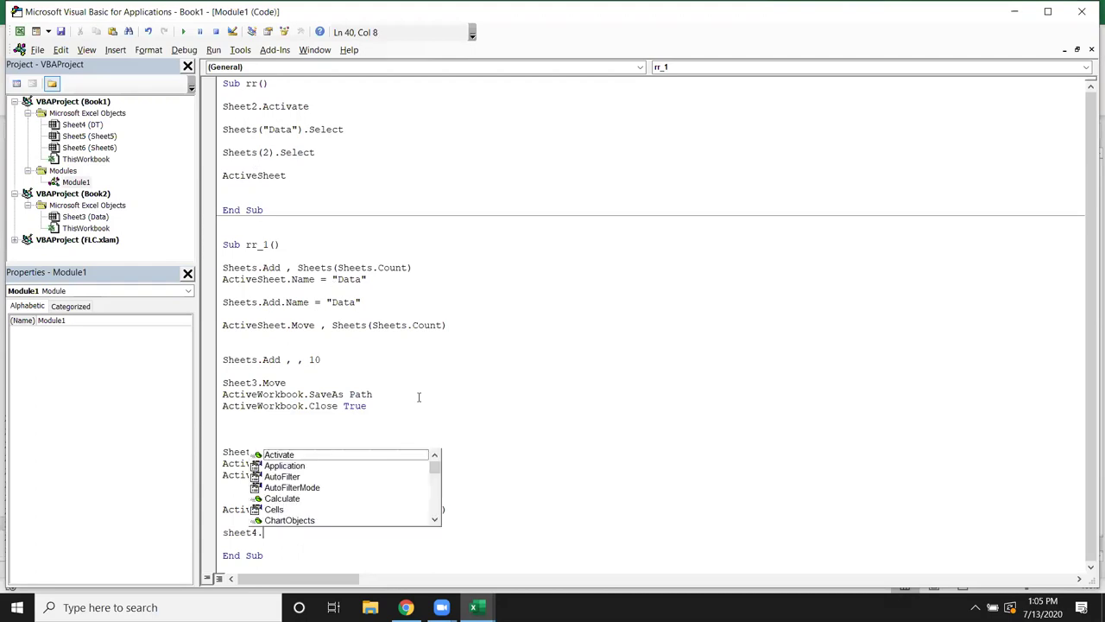
type("de")
key("Tab")
- Highlight Sheet4, ActiveWorkbook and the rr macro body to compare the code
left_click(223, 440)
double_click(242, 532)
left_click(247, 475)
double_click(246, 475)
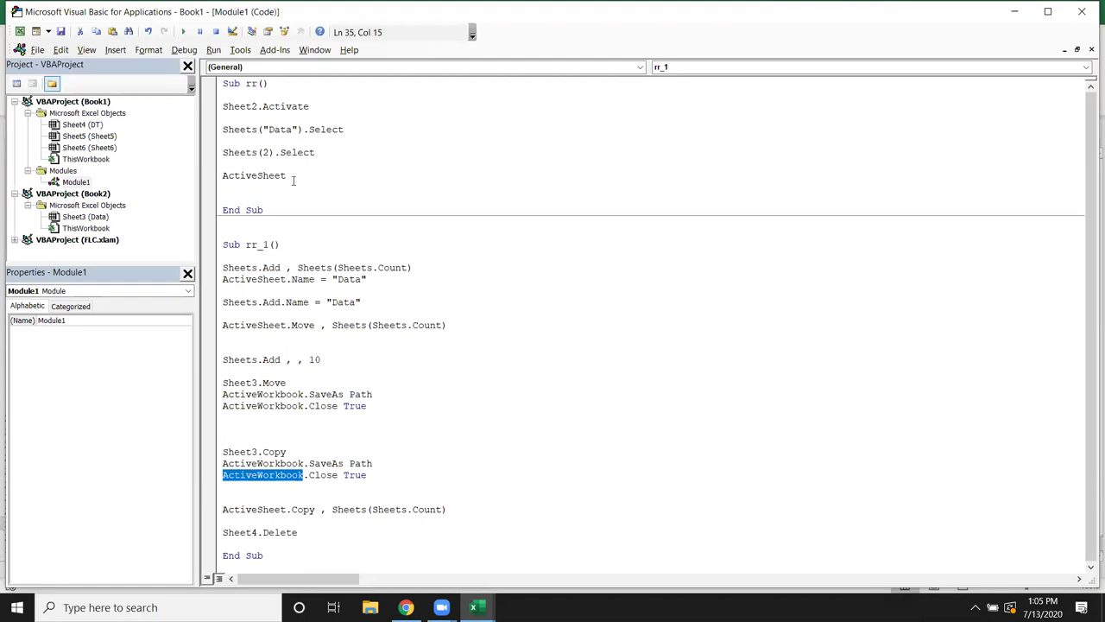
left_click_drag(293, 180, 217, 107)
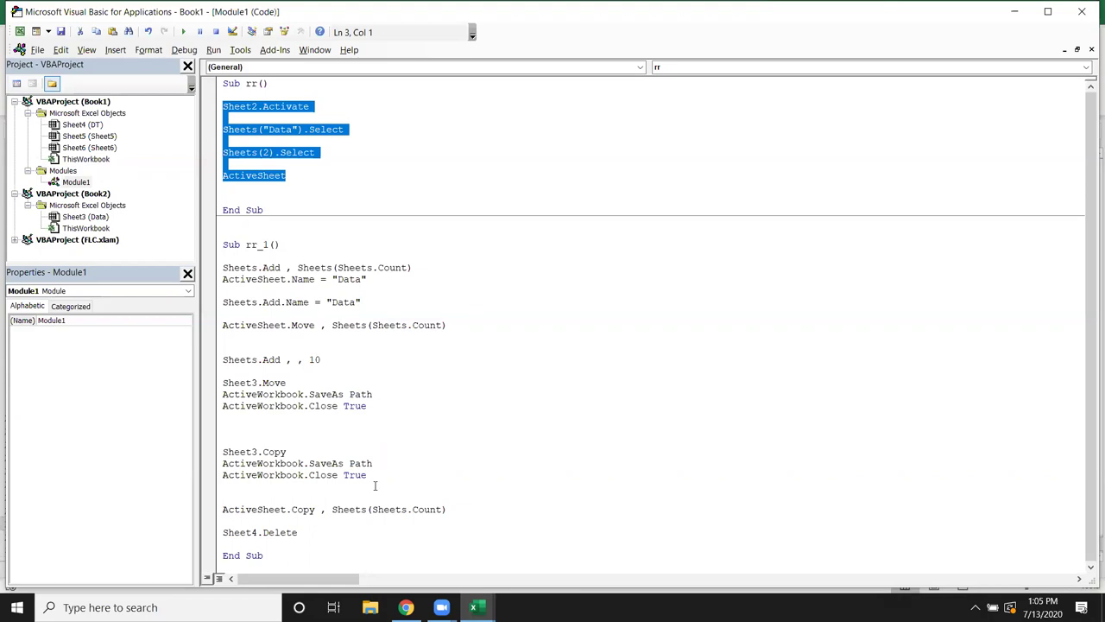
left_click(304, 534)
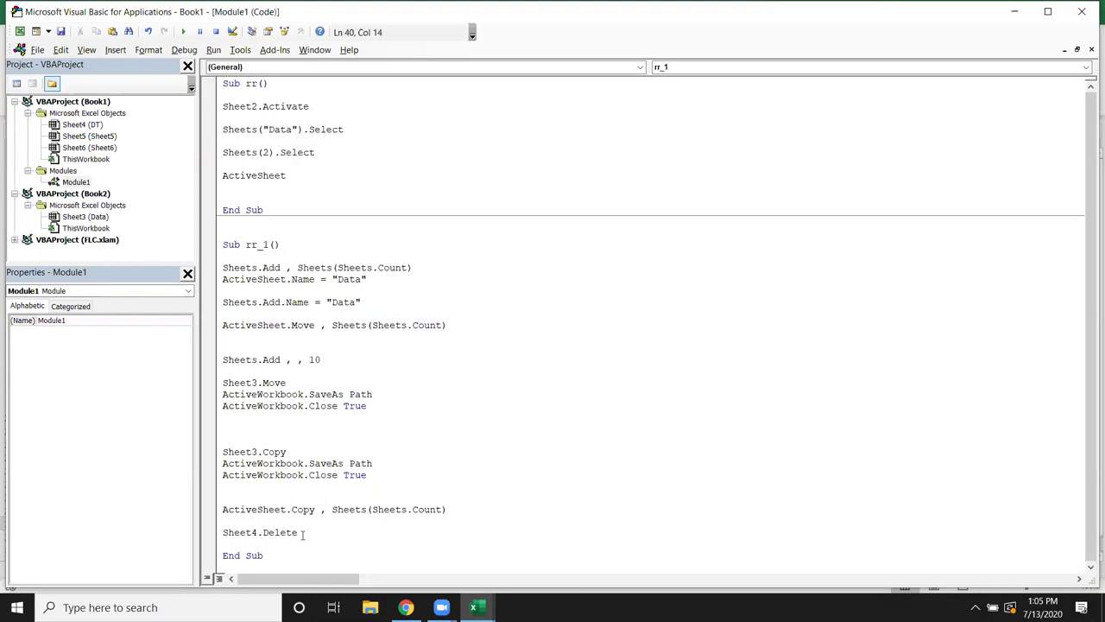
double_click(248, 532)
left_click(288, 533)
- Try deleting the DT sheet in Excel, then dismiss the confirmation and return to Sheet4.Delete
key("alt+F11")
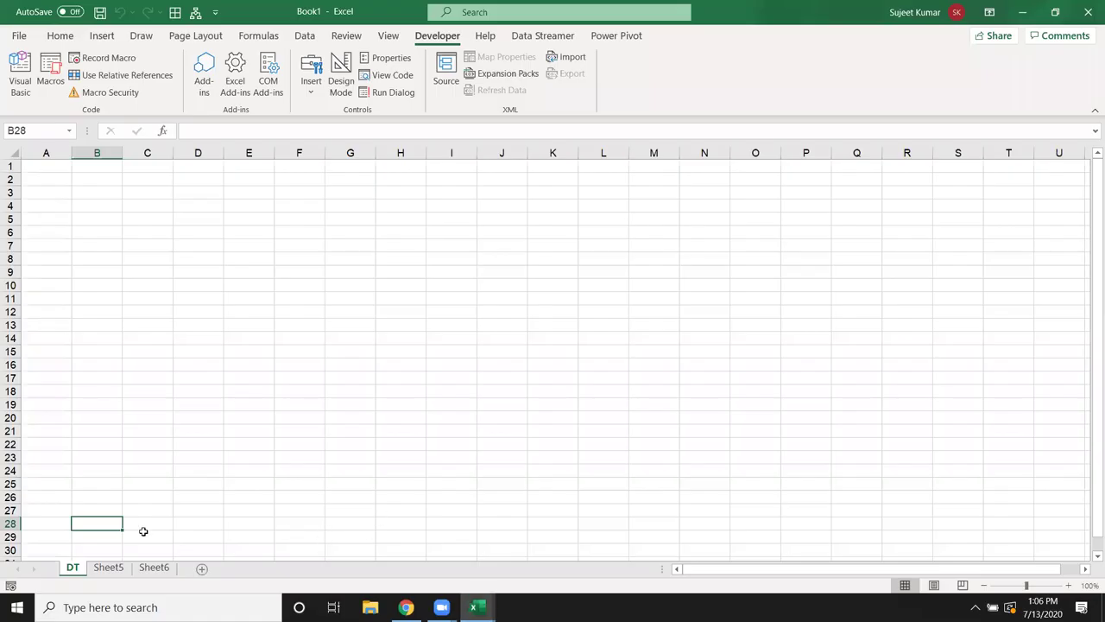
right_click(78, 571)
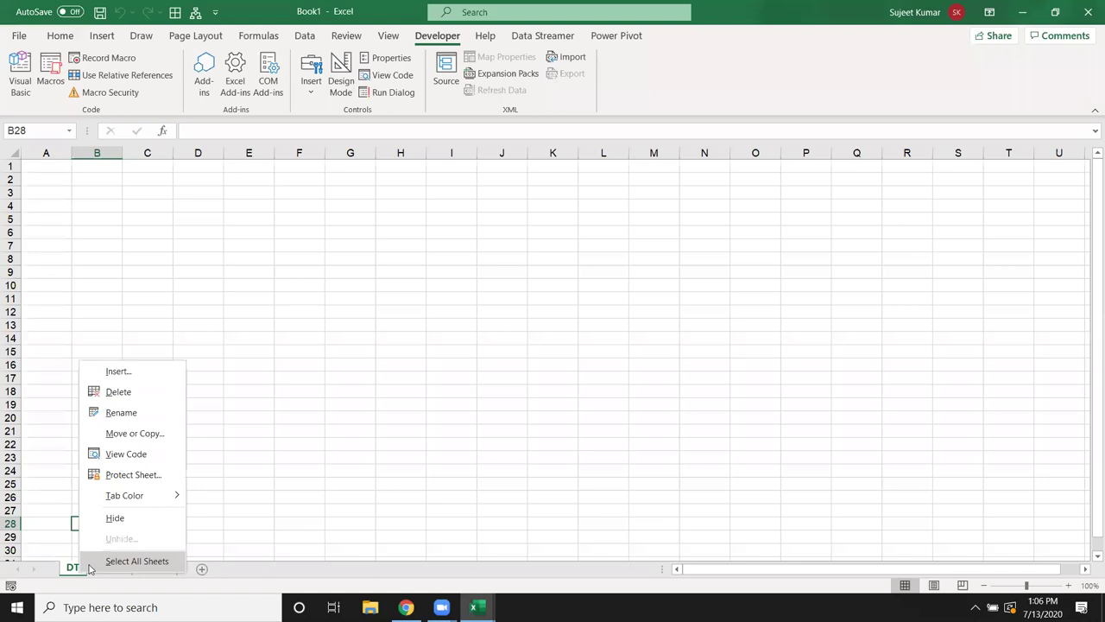
left_click(139, 392)
left_click_drag(558, 290, 443, 246)
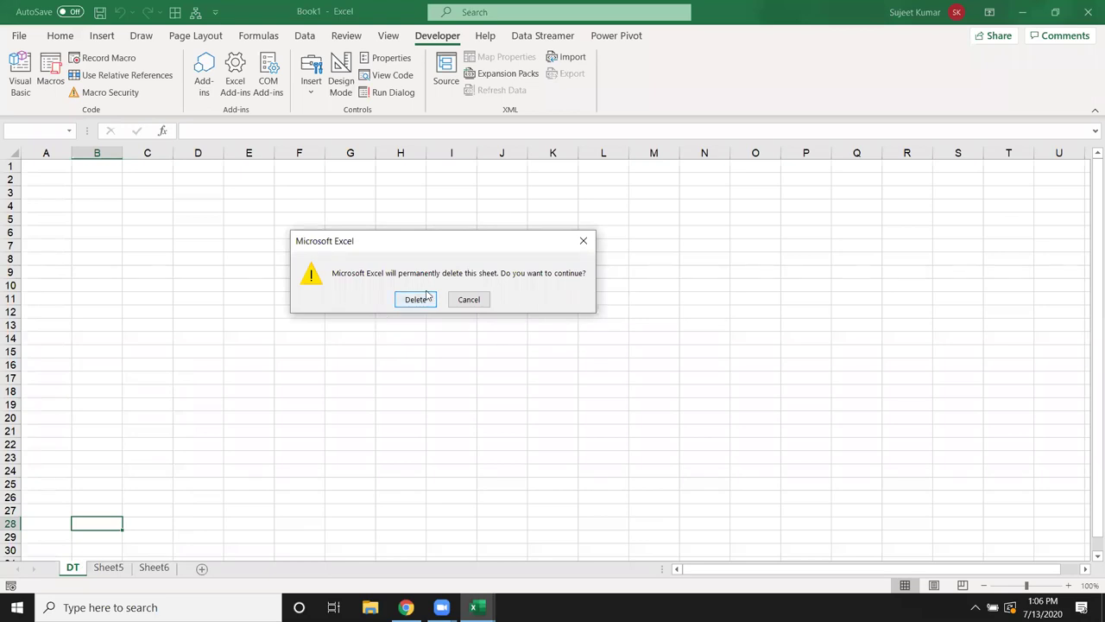
left_click(585, 246)
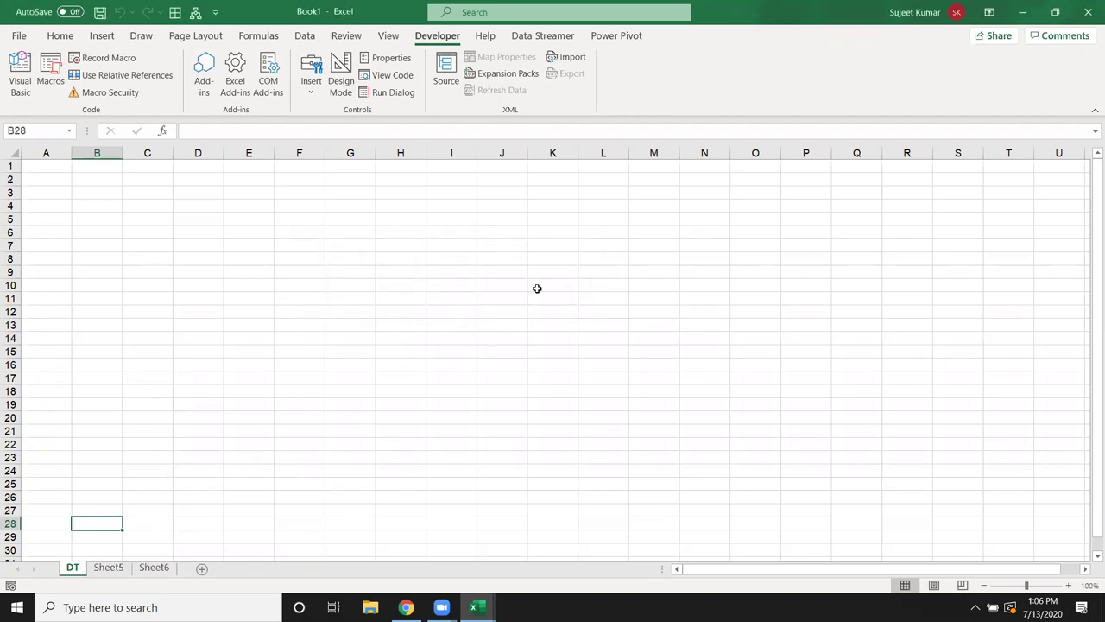
key("alt+F11")
left_click(222, 532)
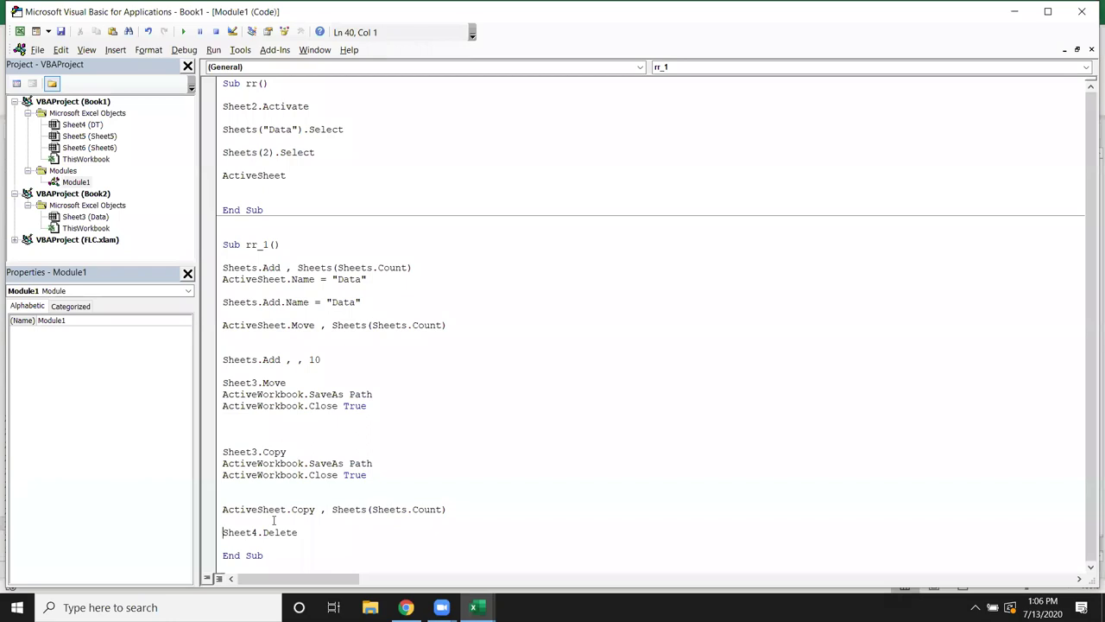
- Insert Application.DisplayAlerts = False above Sheet4.Delete and add blank lines below it
key("Return")
left_click(223, 532)
type("a")
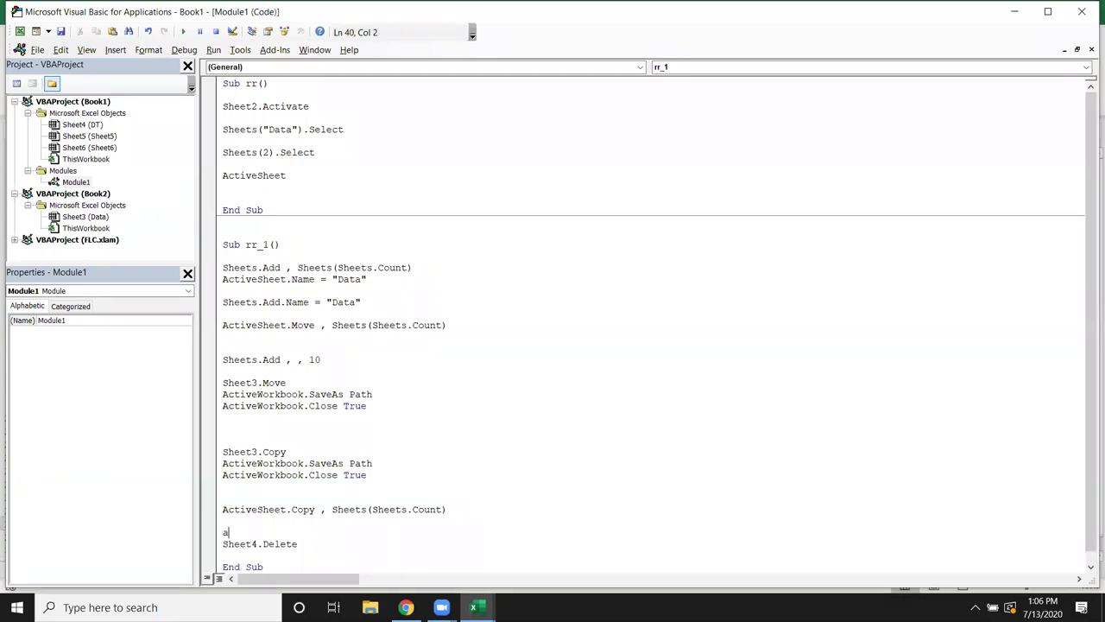
type("pp")
type("lication.wor")
key("Down")
key("Tab")
key("BackSpace")
key("BackSpace")
key("BackSpace")
key("BackSpace")
key("BackSpace")
key("BackSpace")
key("BackSpace")
key("BackSpace")
key("BackSpace")
key("BackSpace")
type(".dis")
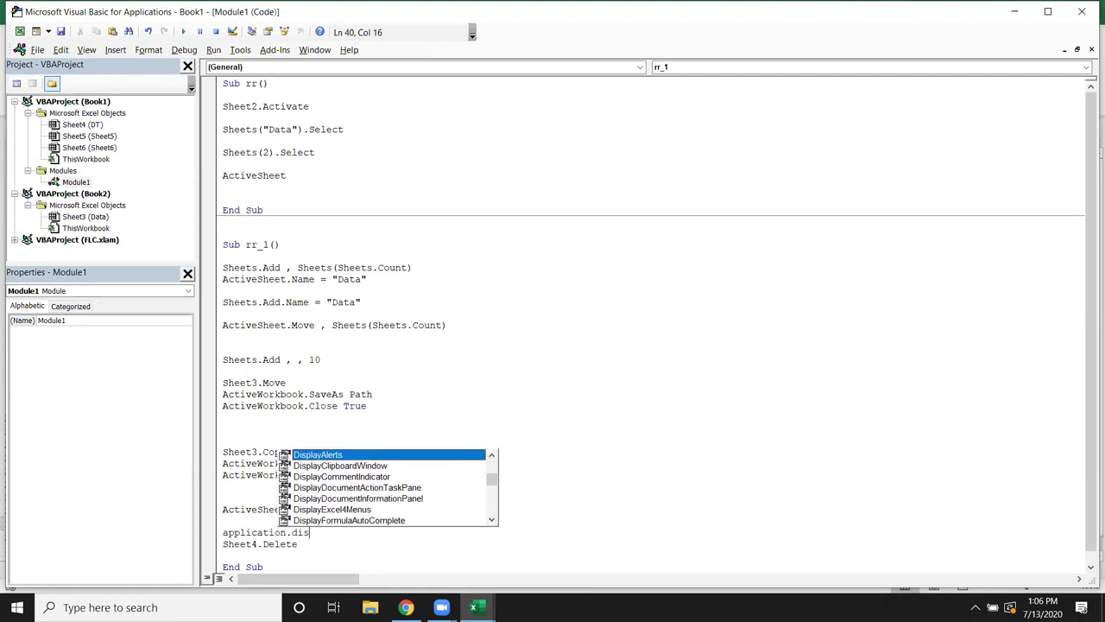
key("Tab")
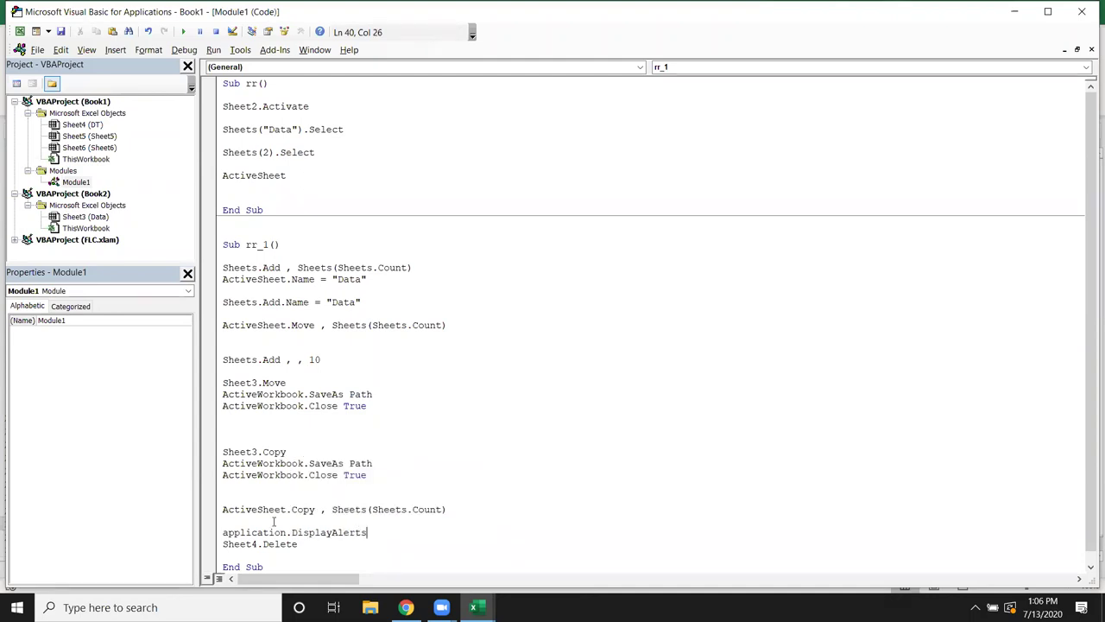
type(".de")
type("=fal")
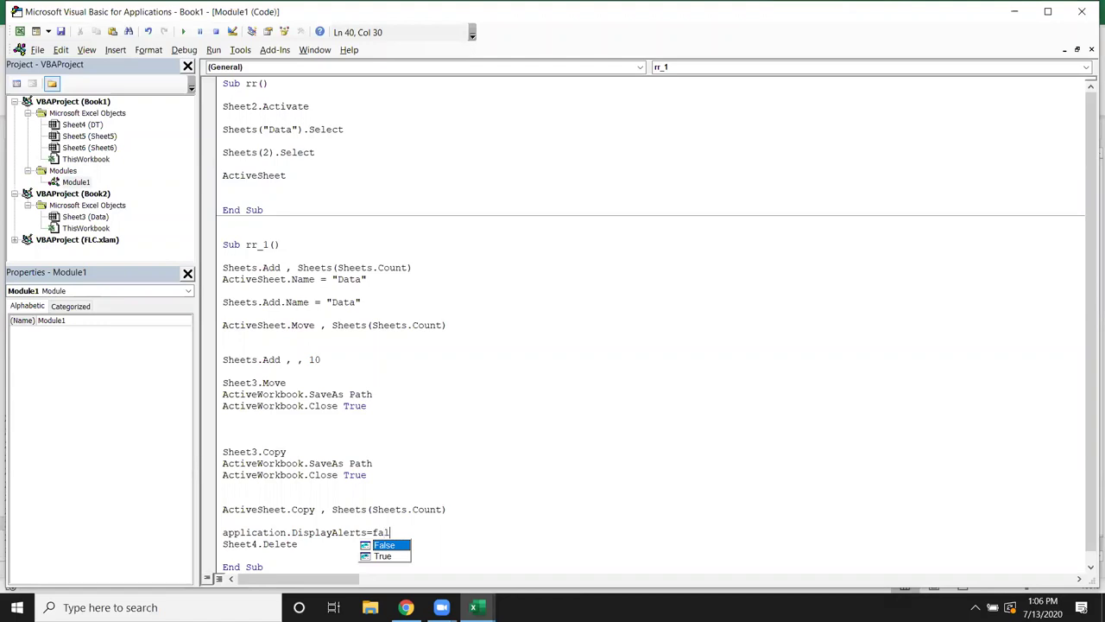
key("Tab")
left_click(312, 547)
scroll(312, 547, "down", 1)
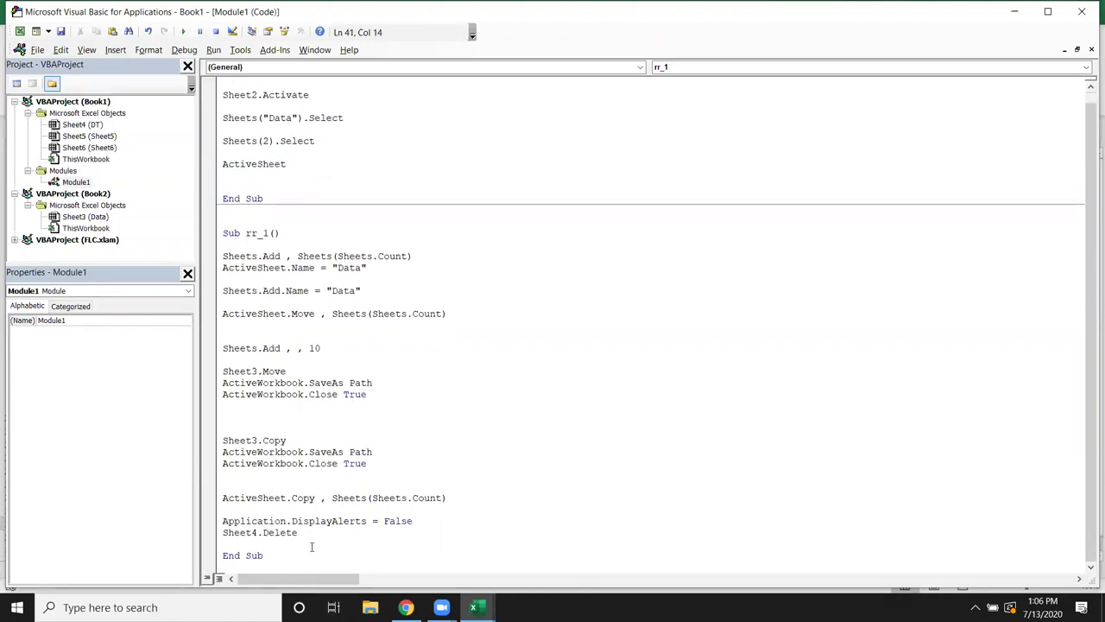
key("Return")
key("Return")
key("Return")
key("Return")
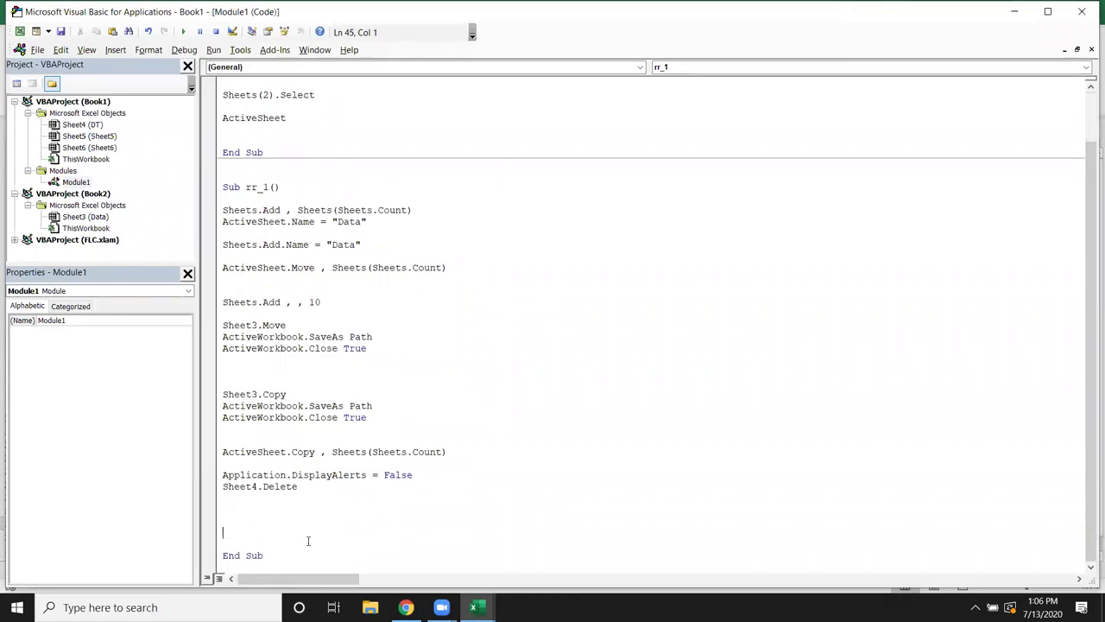
- Bring up Excel's delete confirmation for DT again, then dismiss it without deleting
key("alt+F11")
right_click(76, 568)
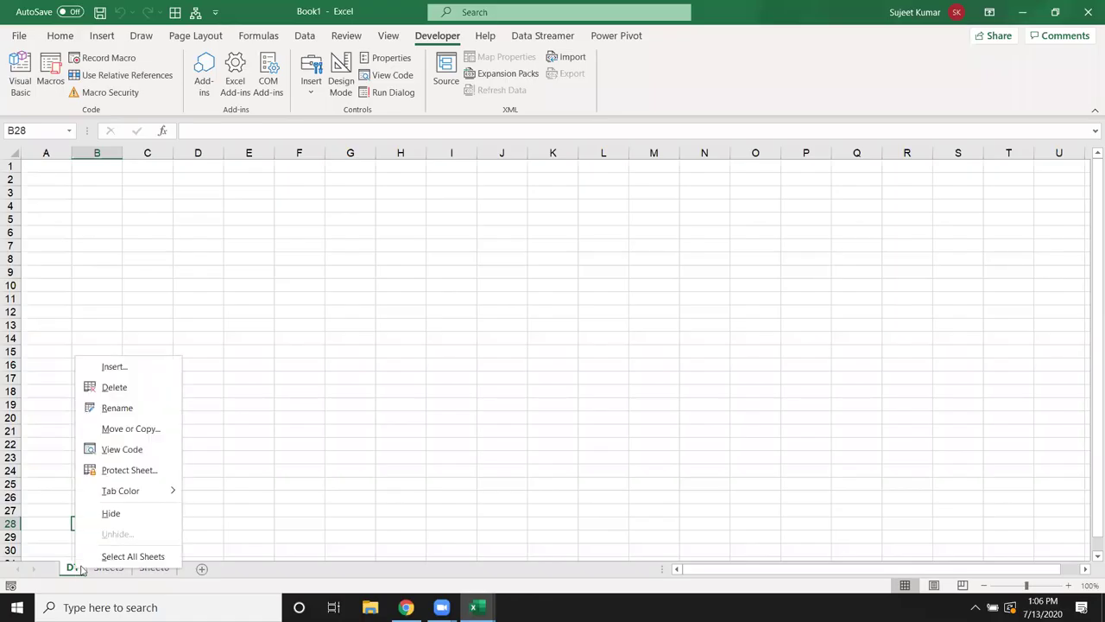
left_click(116, 387)
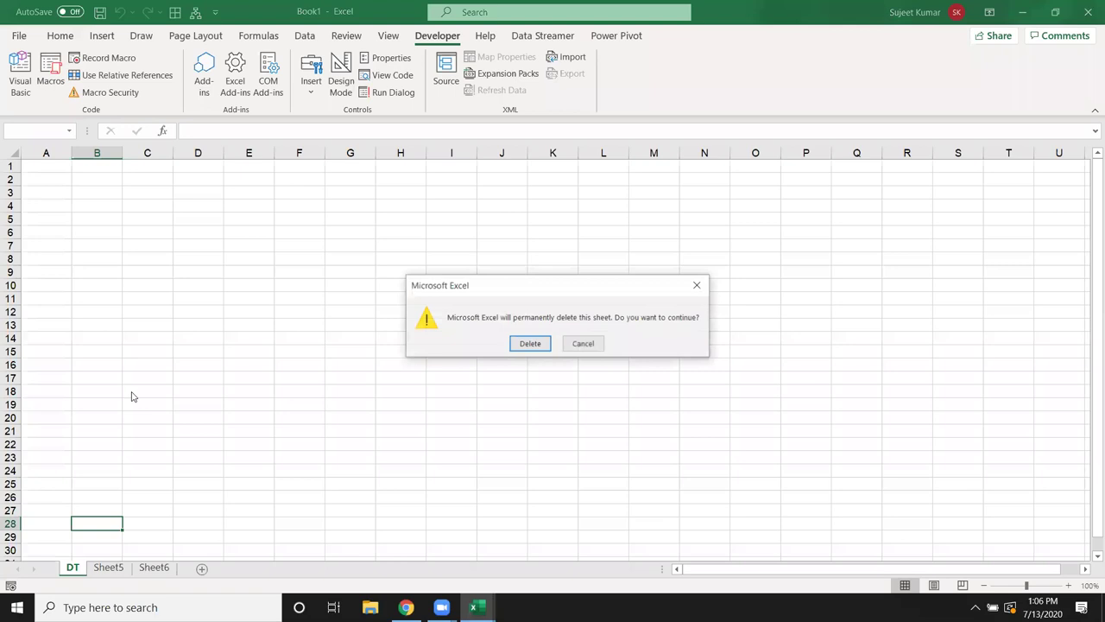
left_click_drag(614, 294, 518, 286)
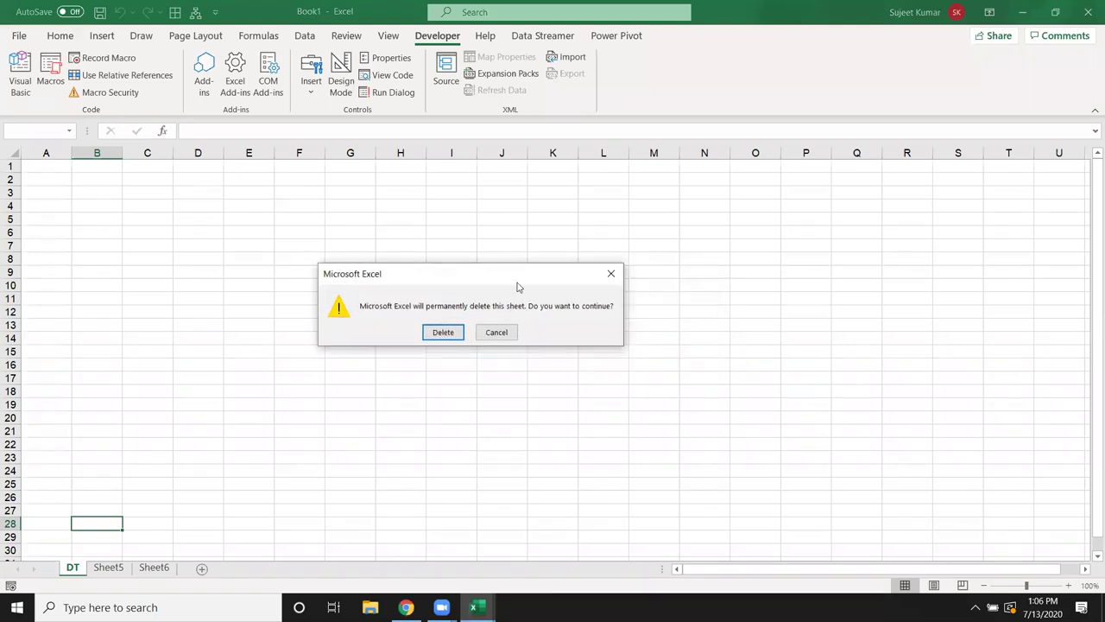
left_click(609, 272)
key("alt+F11")
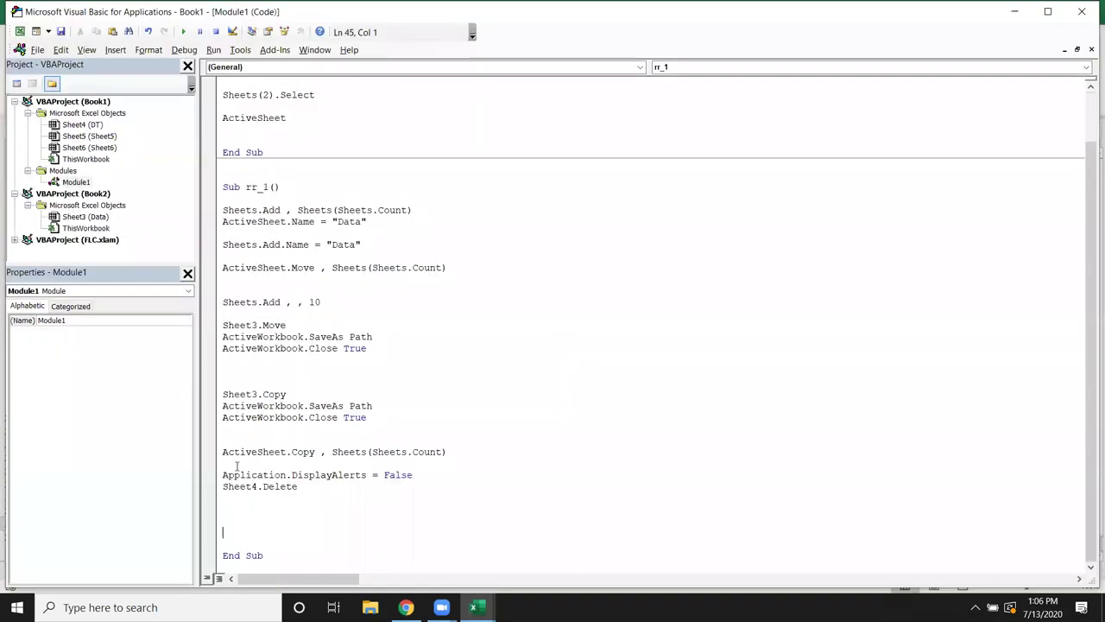
- Highlight Application and DisplayAlerts, then start a sheet4.vi line below Sheet4.Delete
double_click(239, 475)
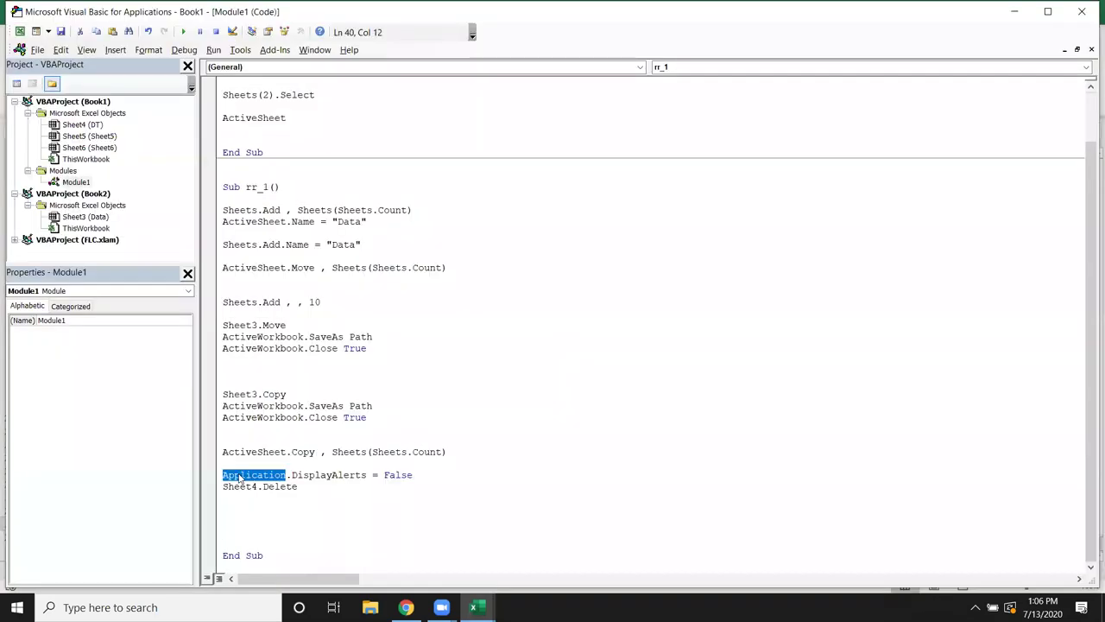
double_click(319, 475)
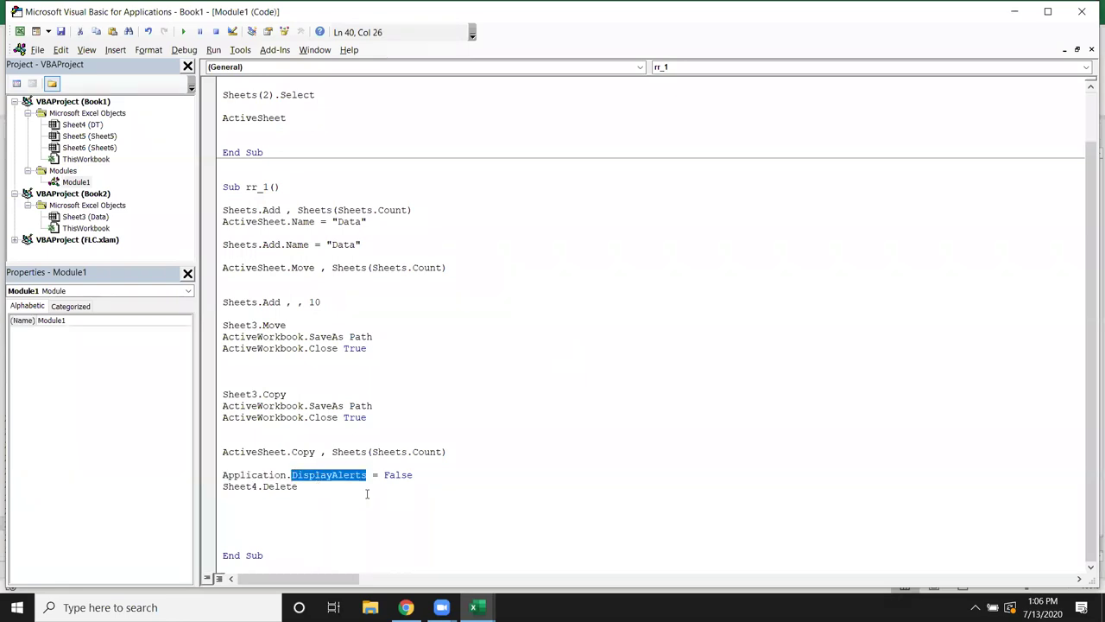
left_click(329, 499)
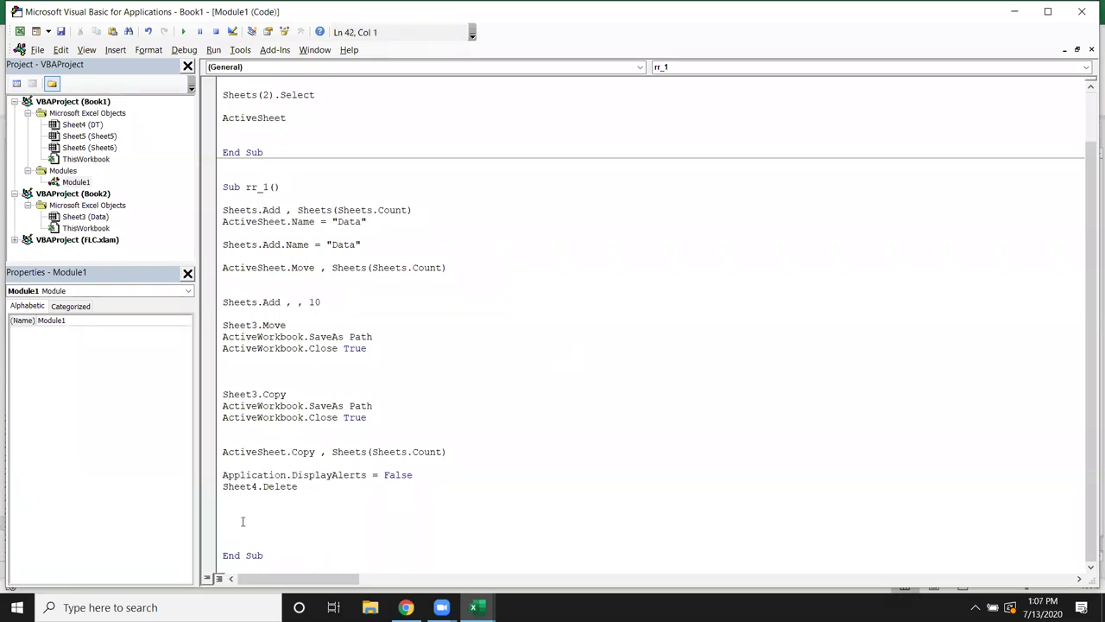
key("alt+F11")
right_click(76, 570)
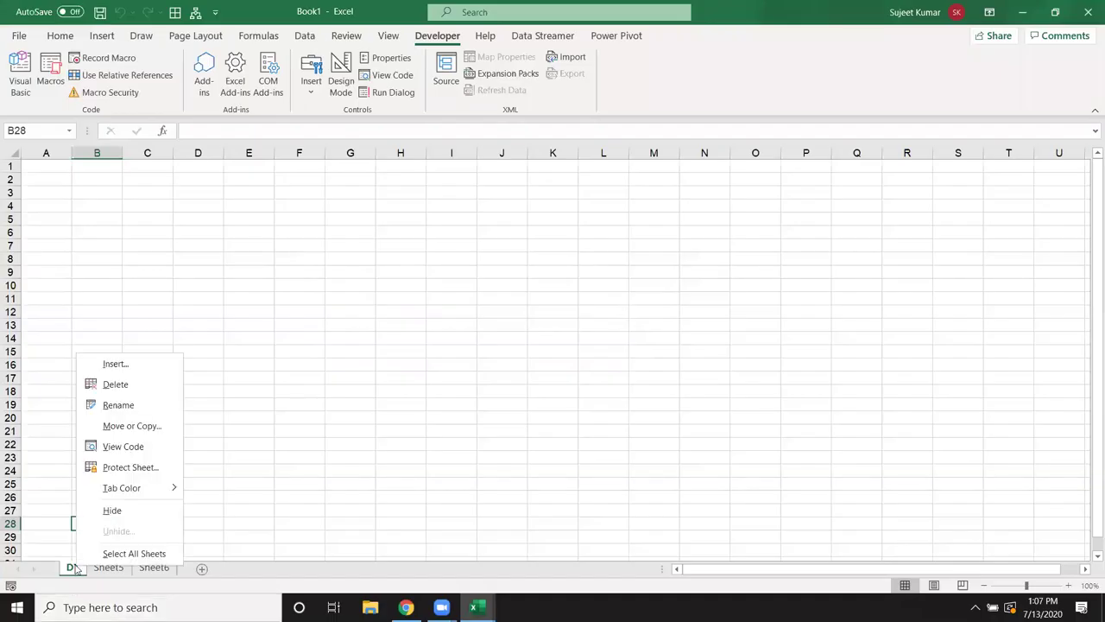
key("Escape")
key("alt+F11")
type("sheet4.")
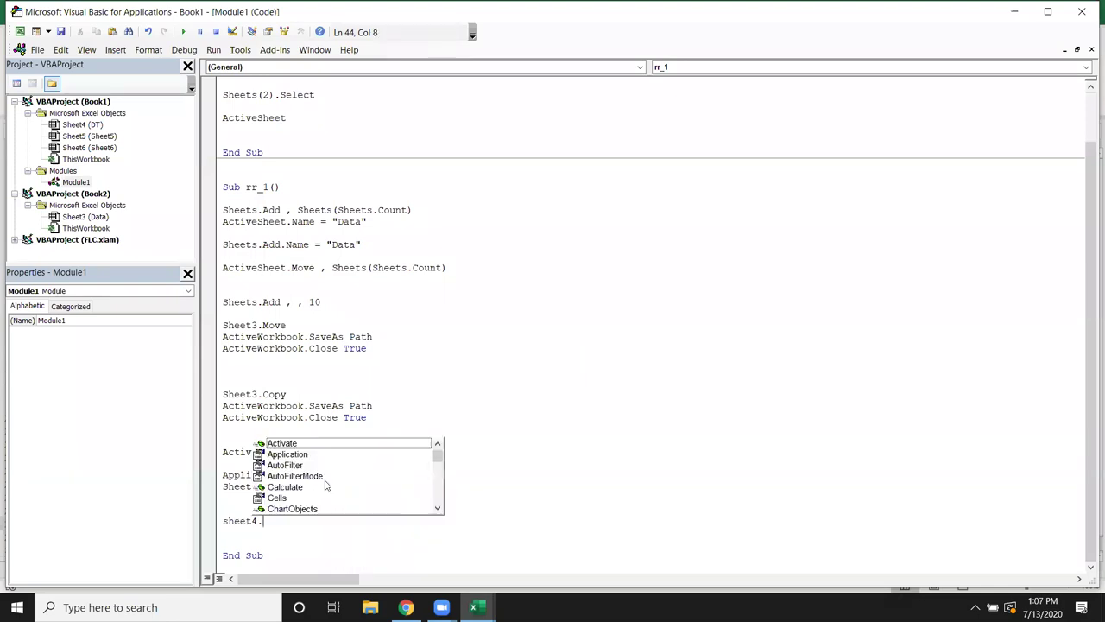
type("vi")
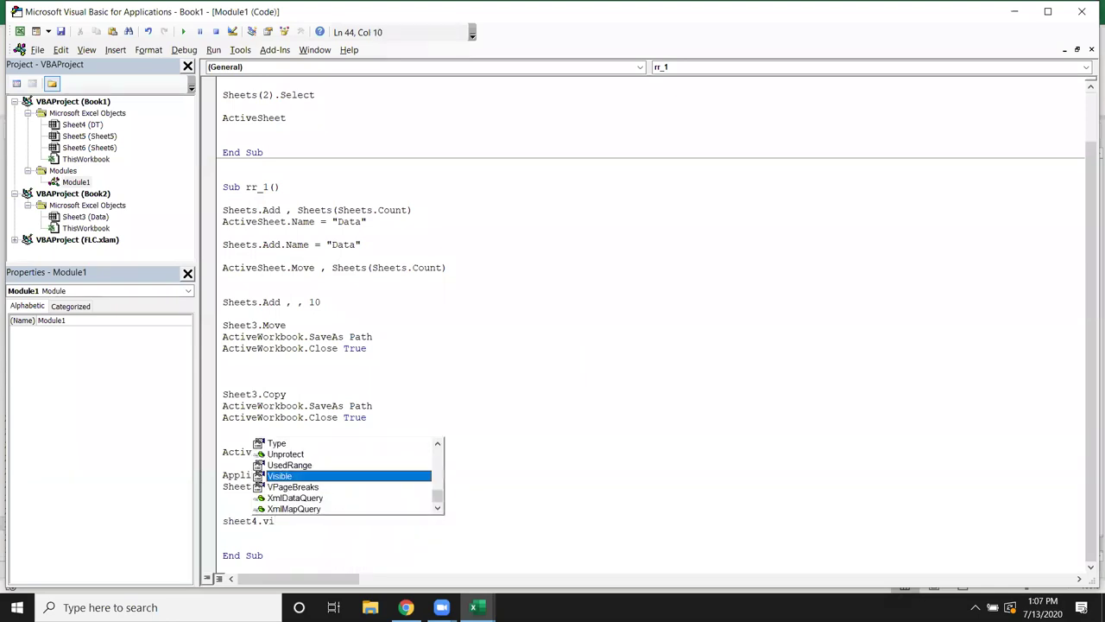
- Complete the rr_1 line 'Sheet4.Visible = xlSheetHidden'
key("Tab")
type("=")
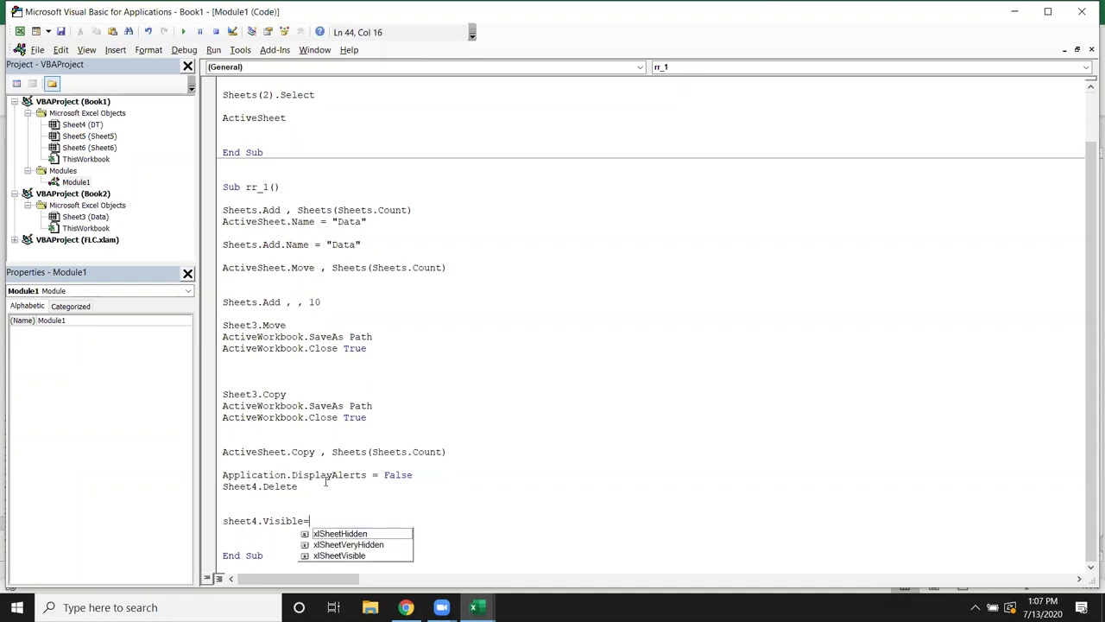
key("Tab")
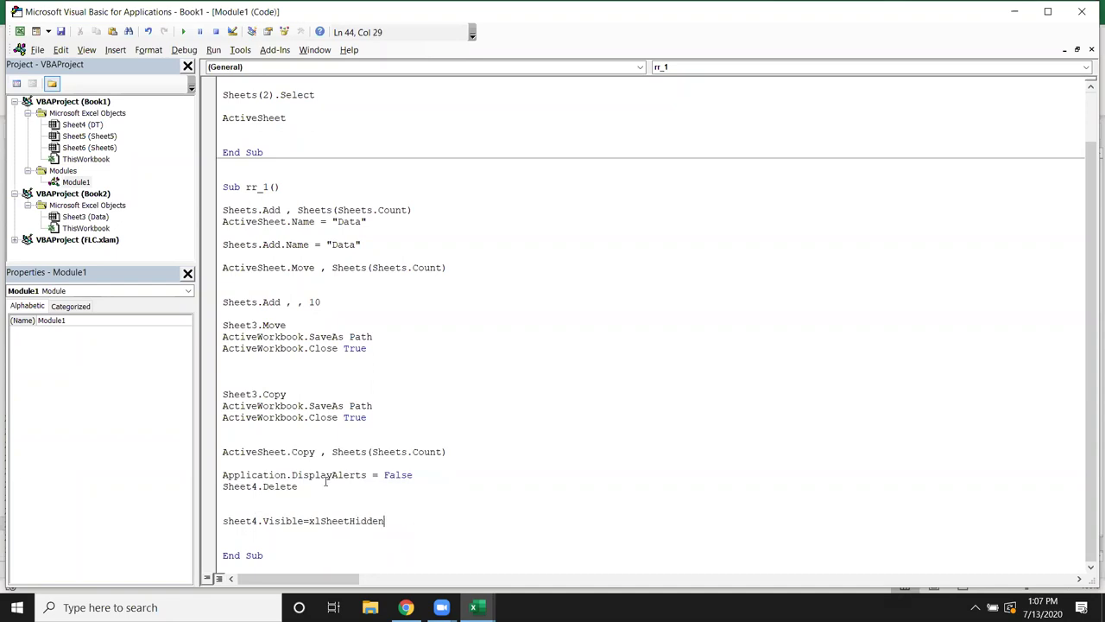
key("Down")
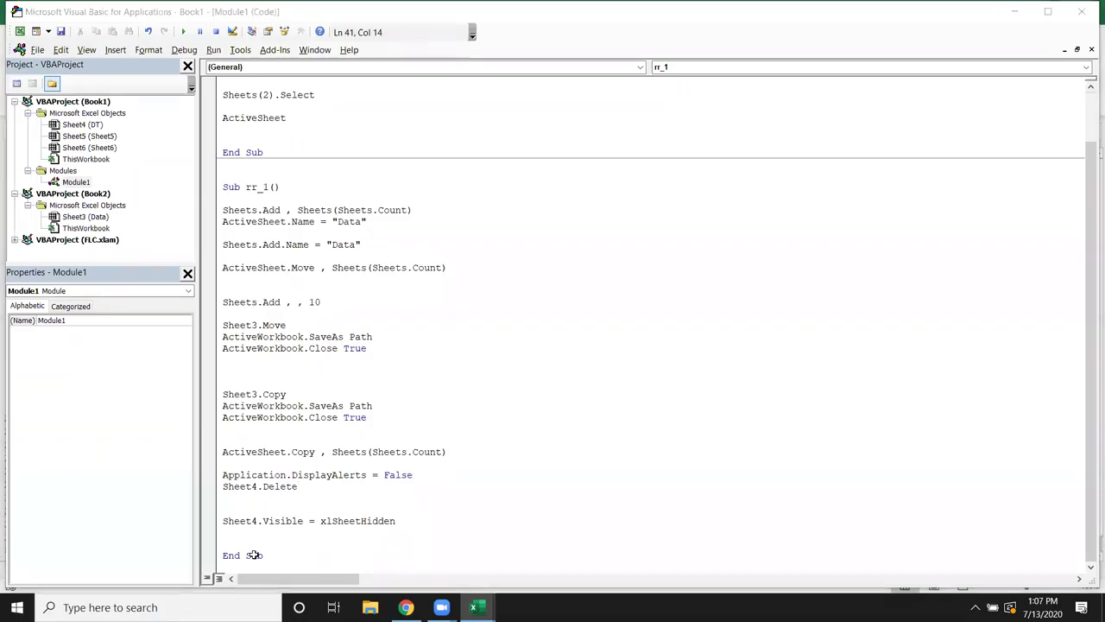
- In Excel, manually hide the DT sheet and unhide it again, then return to rr_1
key("alt+F11")
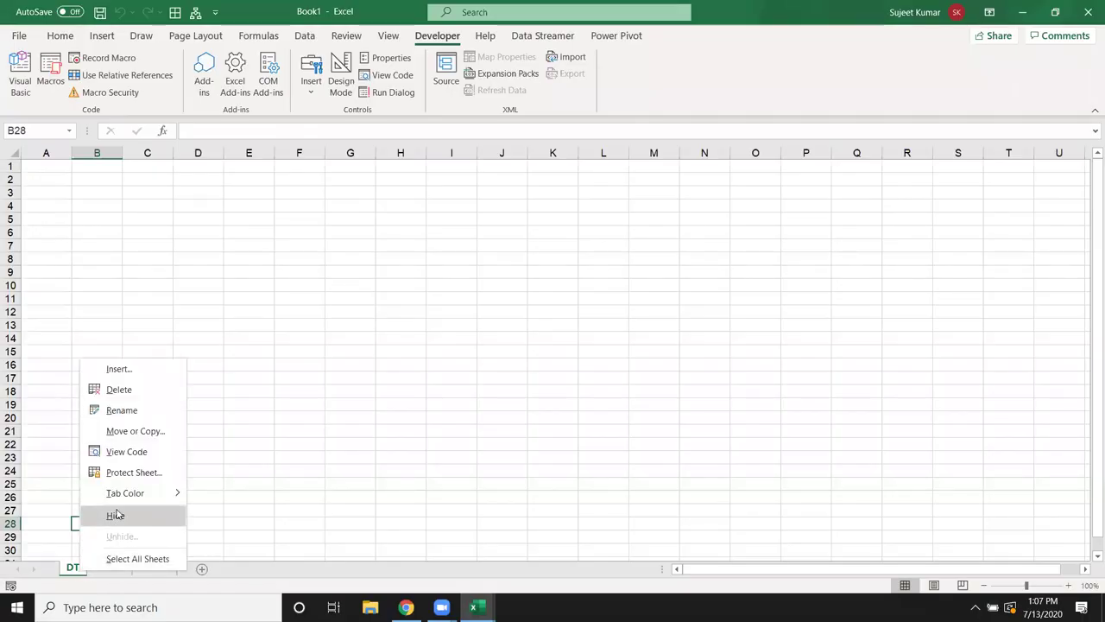
left_click(118, 516)
right_click(78, 574)
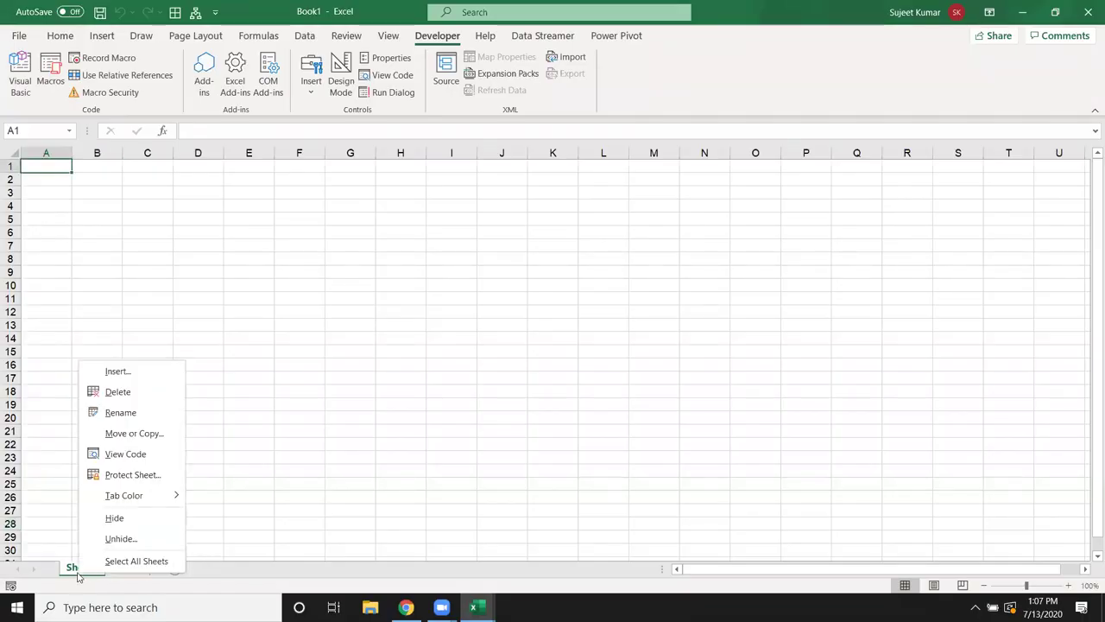
left_click(117, 537)
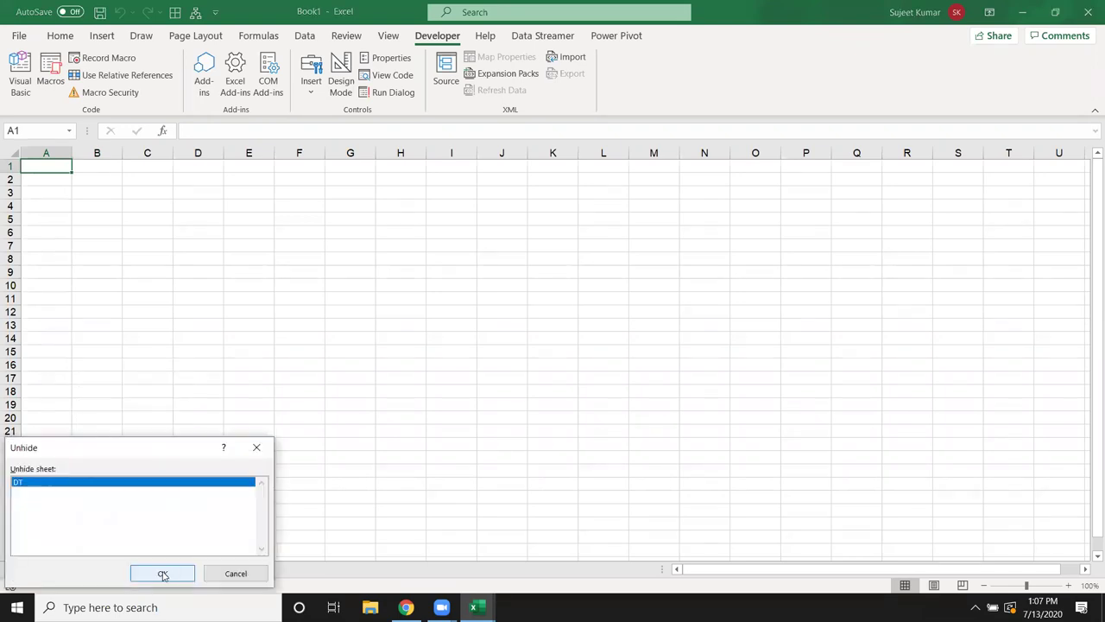
left_click(163, 573)
key("alt+F11")
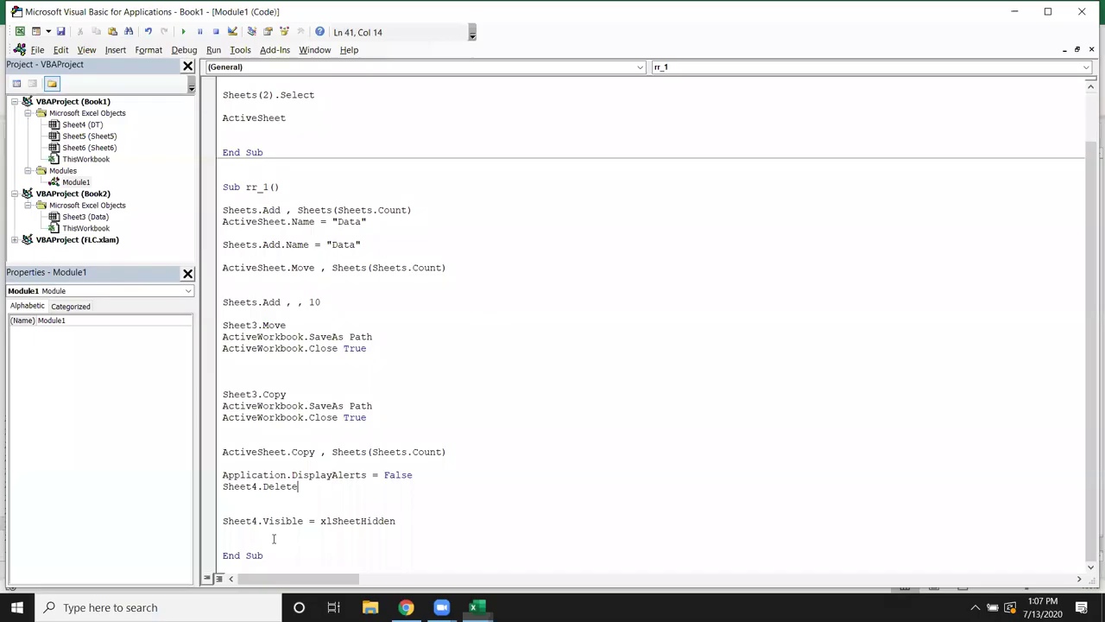
left_click(266, 532)
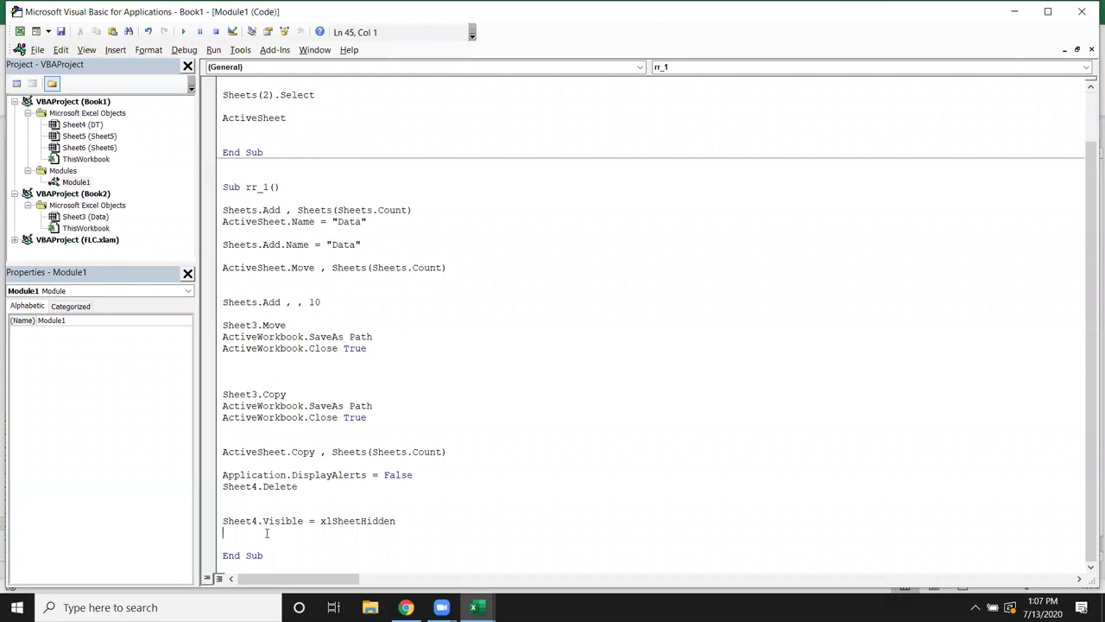
key("Down")
key("Down")
key("shift+End")
key("Delete")
left_click(249, 532)
type("sheet4.")
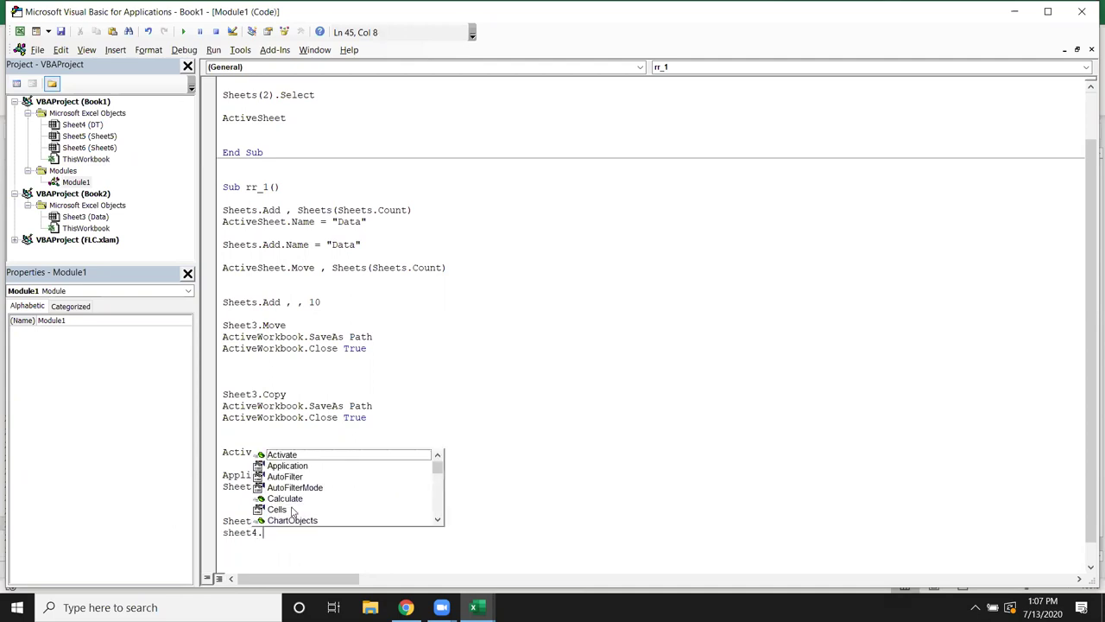
type("vi")
key("Tab")
type("=")
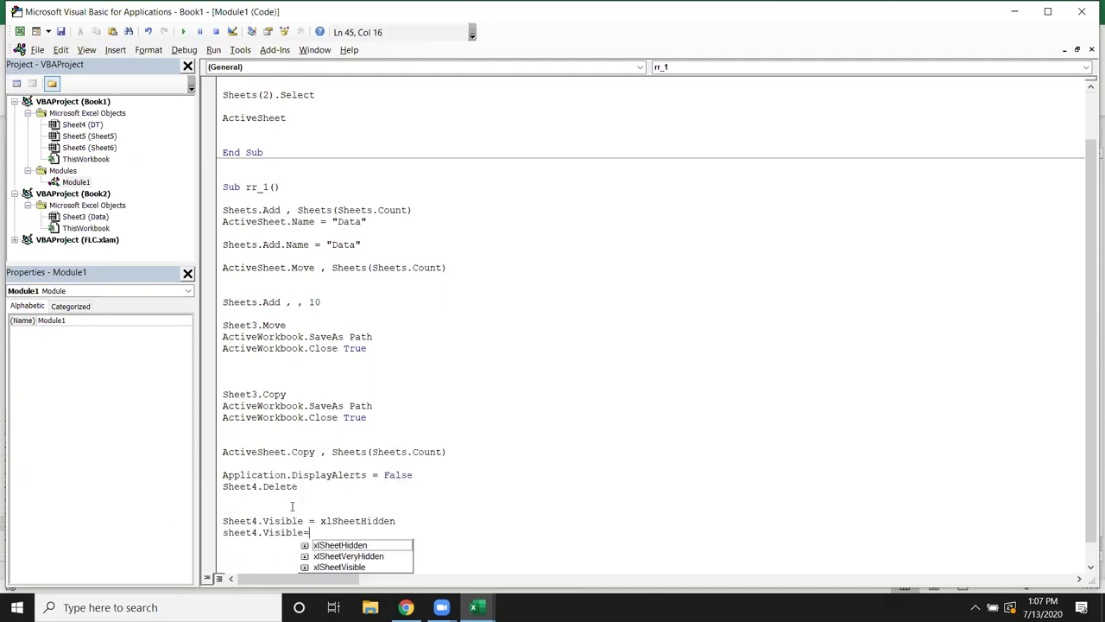
key("Down")
key("Tab")
left_click(289, 553)
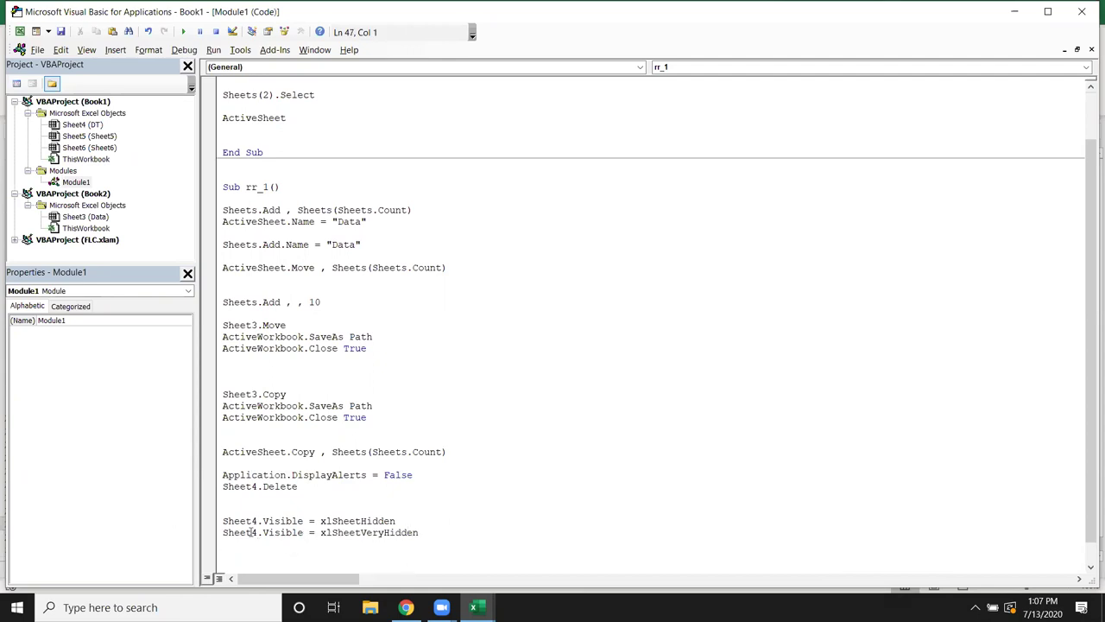
left_click(89, 148)
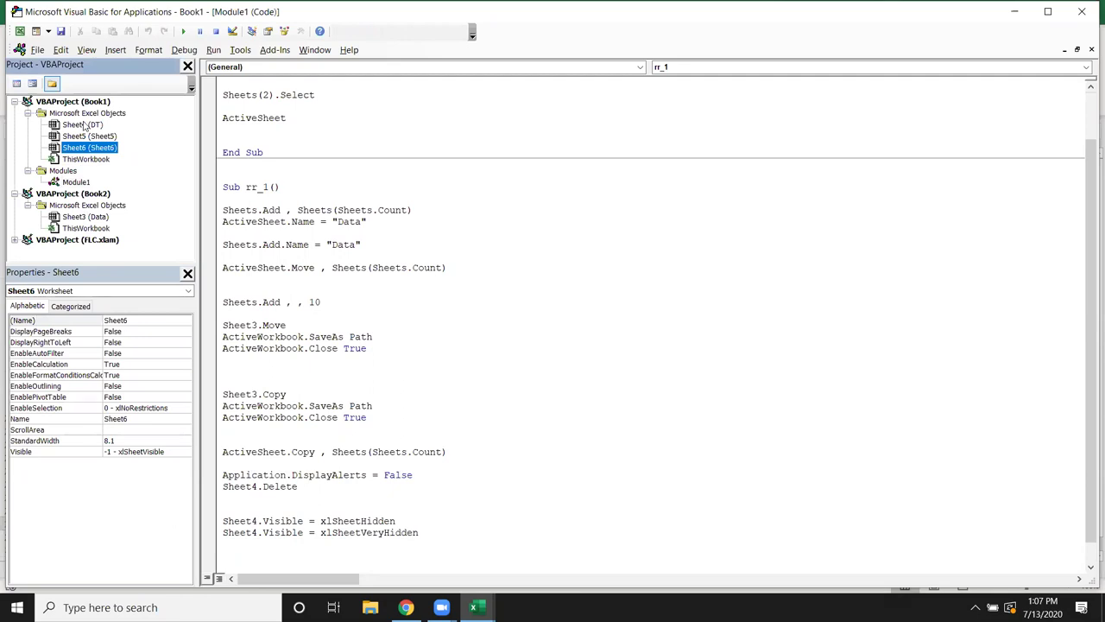
left_click(83, 124)
left_click(155, 453)
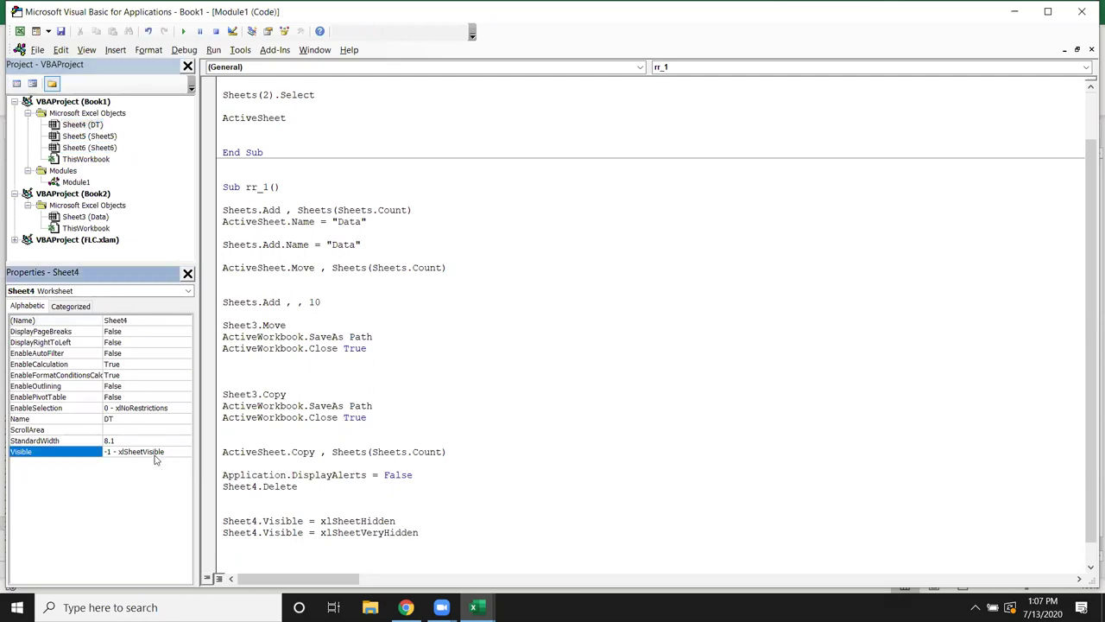
left_click(183, 454)
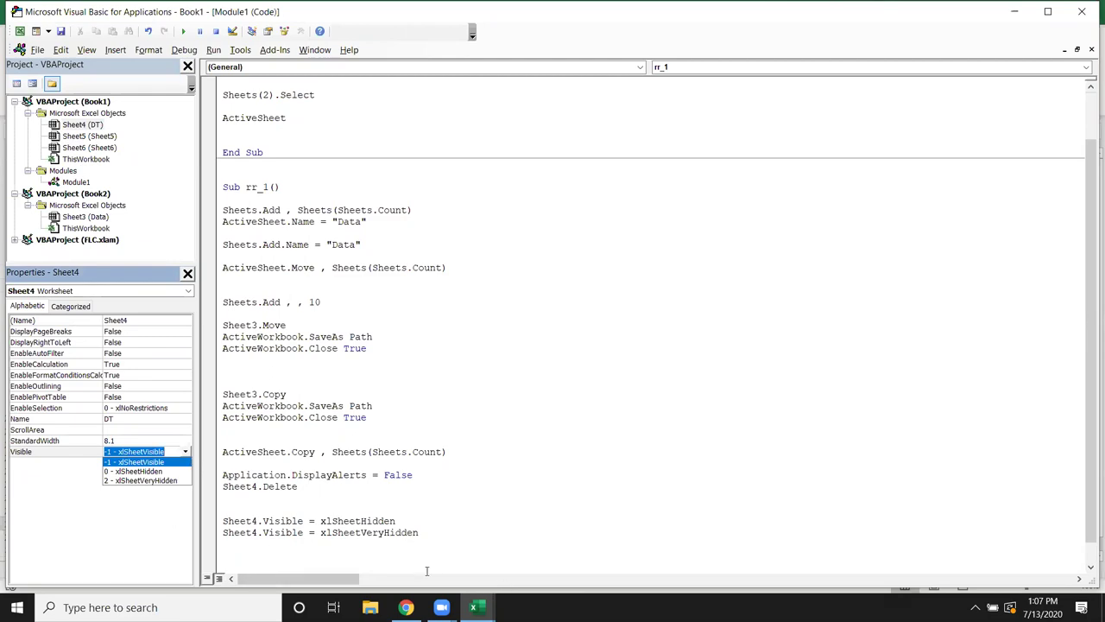
key("alt+F11")
right_click(81, 566)
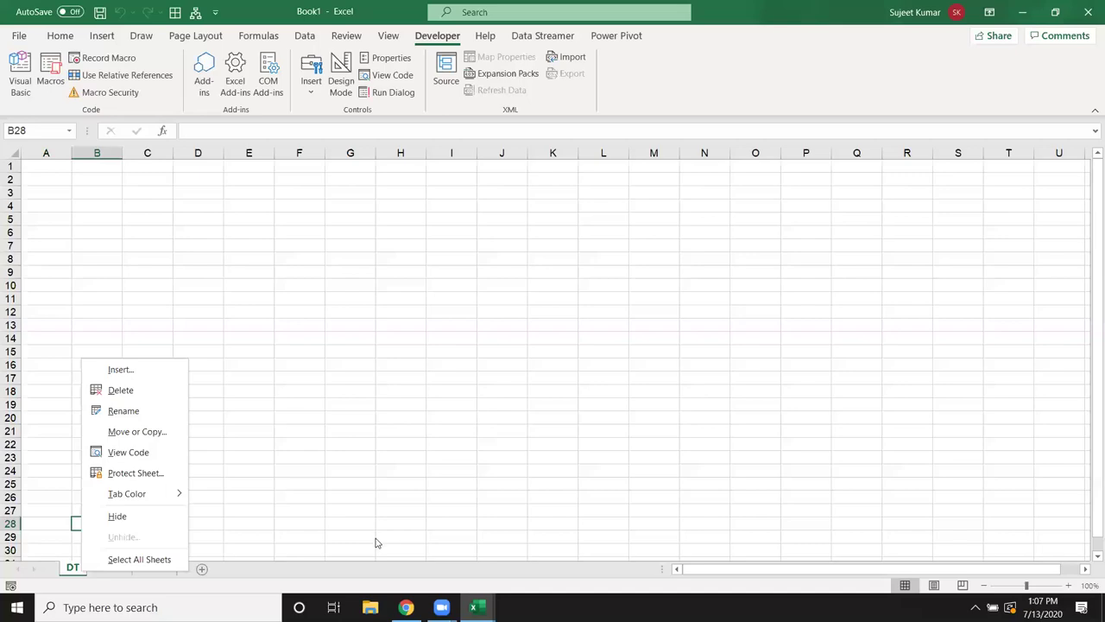
key("Escape")
key("alt+F11")
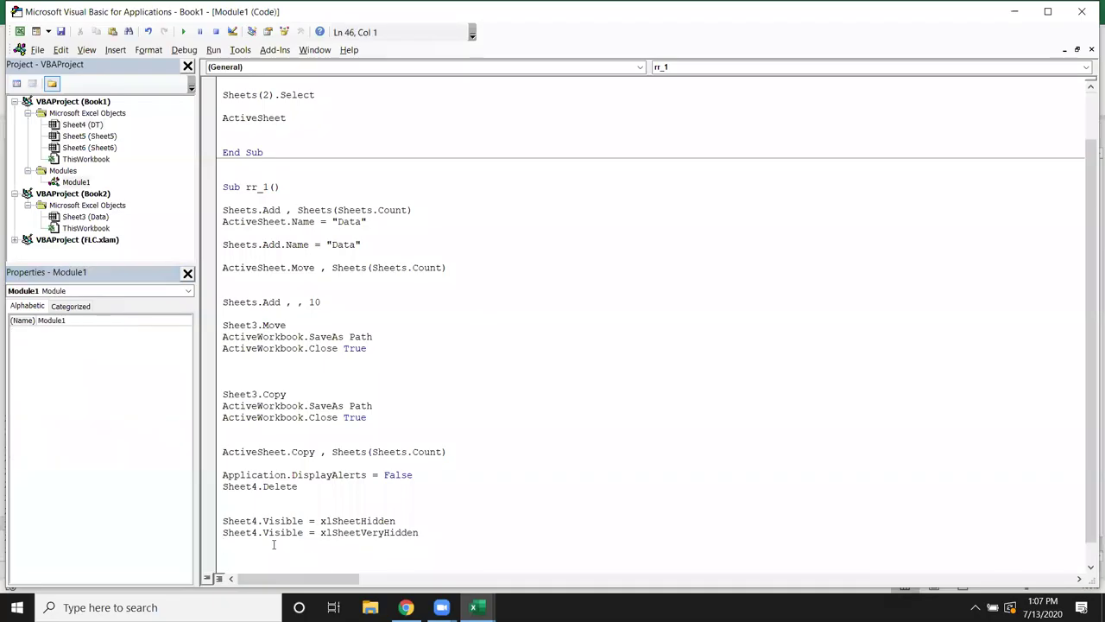
- Add 'Sheet4.Visible = xlSheetVisible' after the very-hidden line in rr_1
type("sheet")
type("4.")
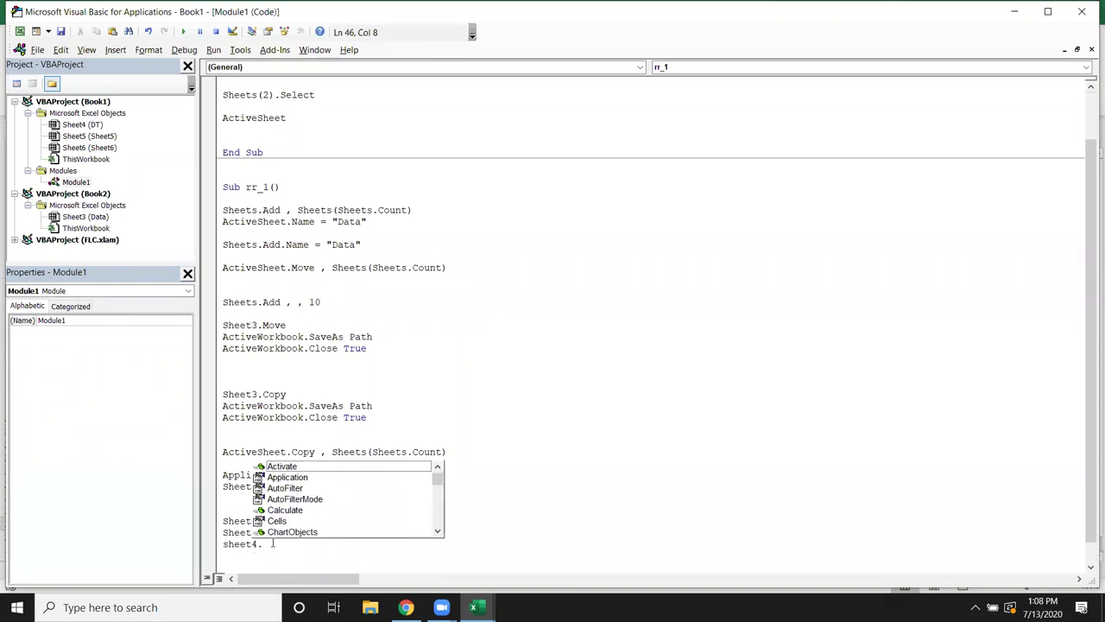
type("vi")
key("Tab")
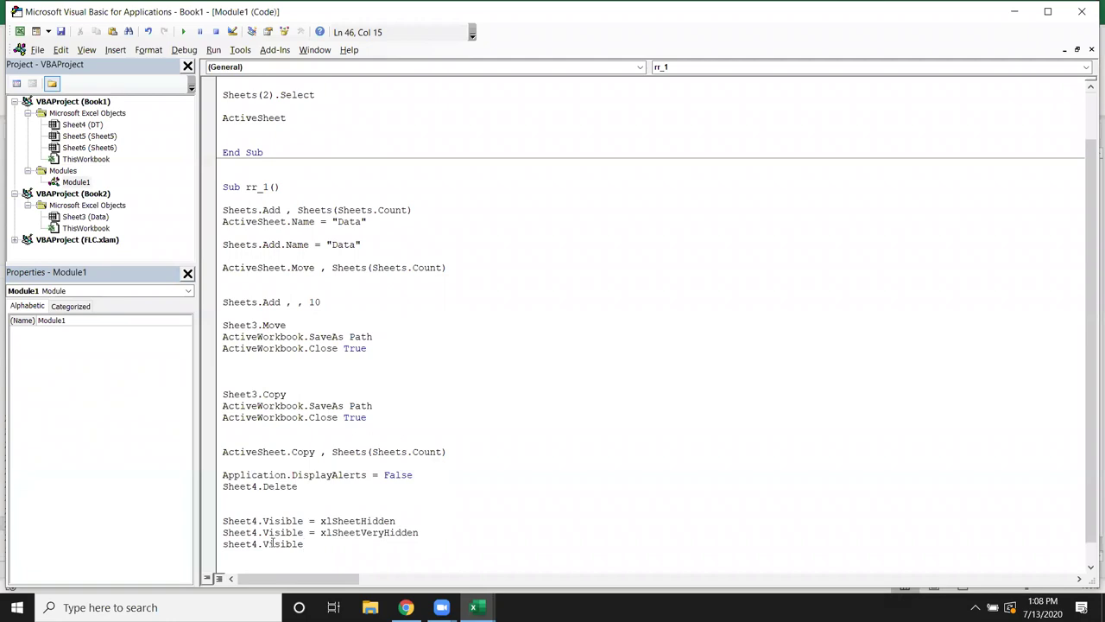
type("=")
key("Down")
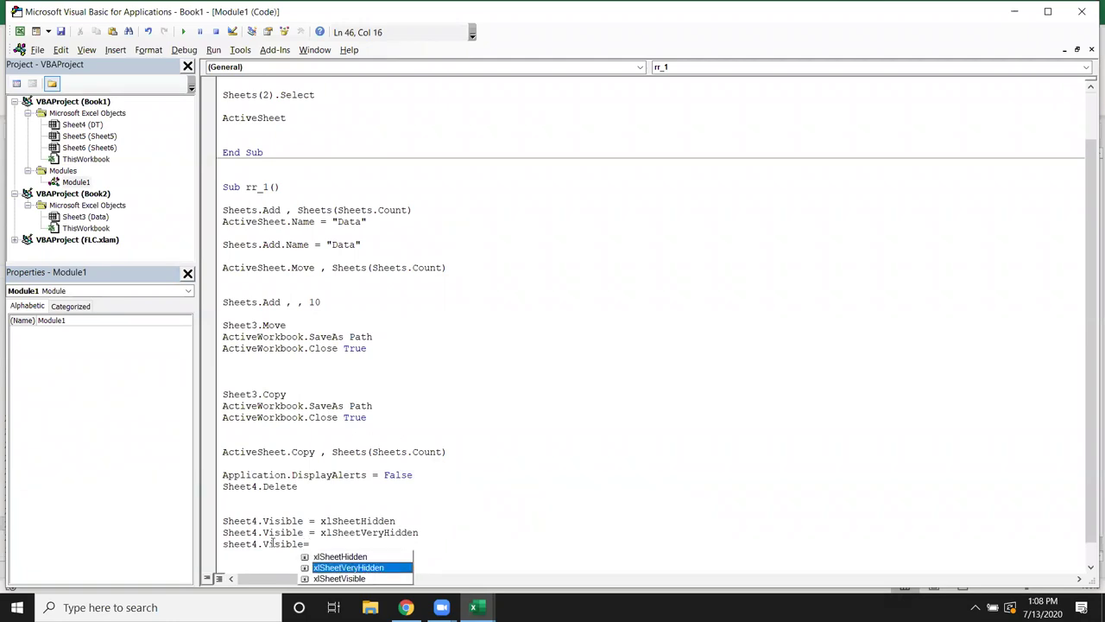
key("Up")
key("Down")
key("Down")
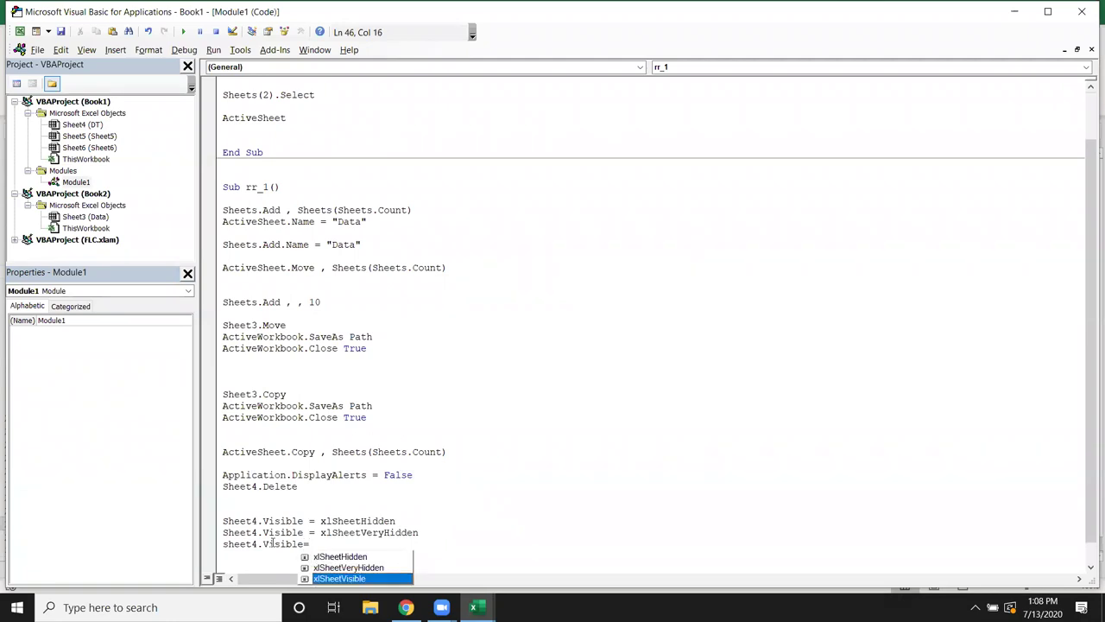
key("Tab")
left_click(308, 567)
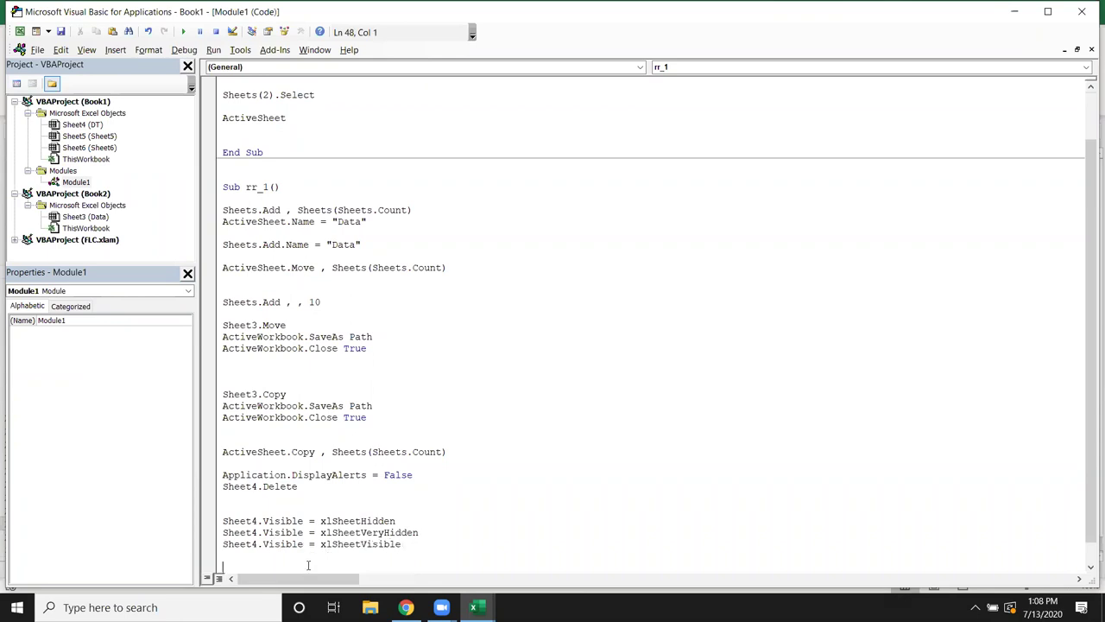
- Insert blank lines below the visibility code for the next statement
left_click(420, 544)
key("Return")
key("Return")
key("Return")
key("Return")
key("Return")
key("Return")
key("Return")
key("Return")
key("Return")
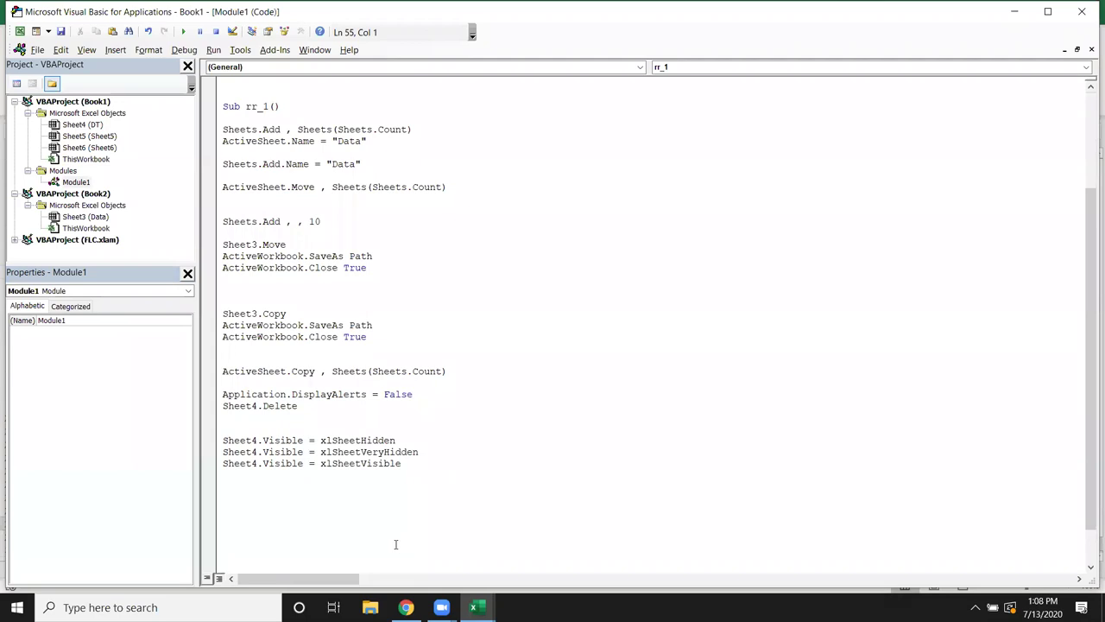
scroll(395, 544, "down", 1)
left_click(334, 440)
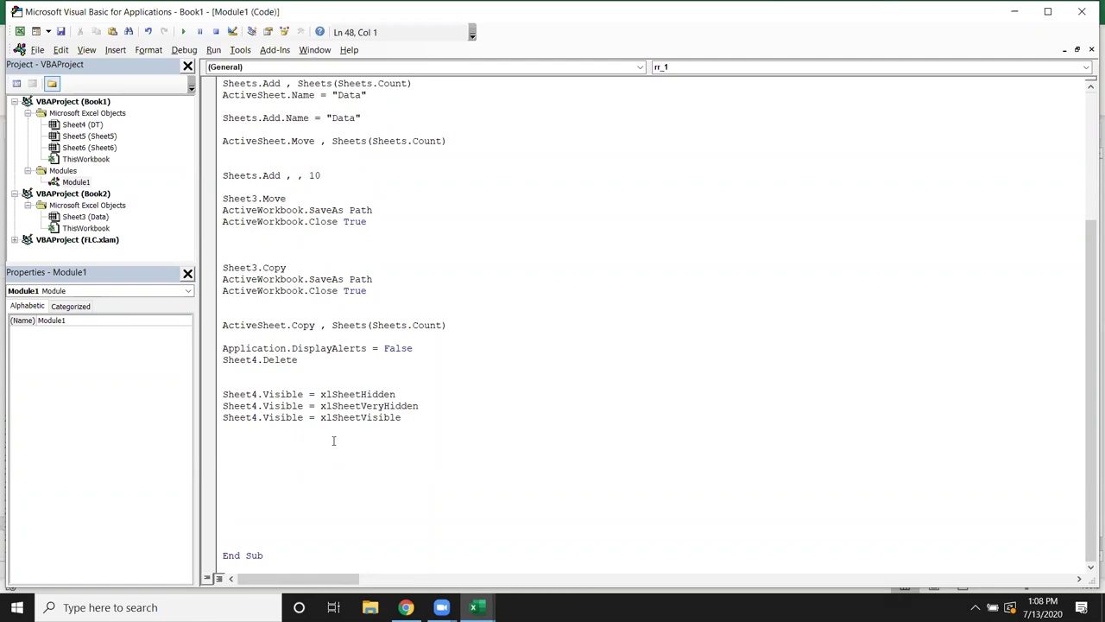
- Add a Sheet4.Protect line with a password, then view and cancel DT's Protect Sheet dialog in Excel
type("sheet")
type("4.p")
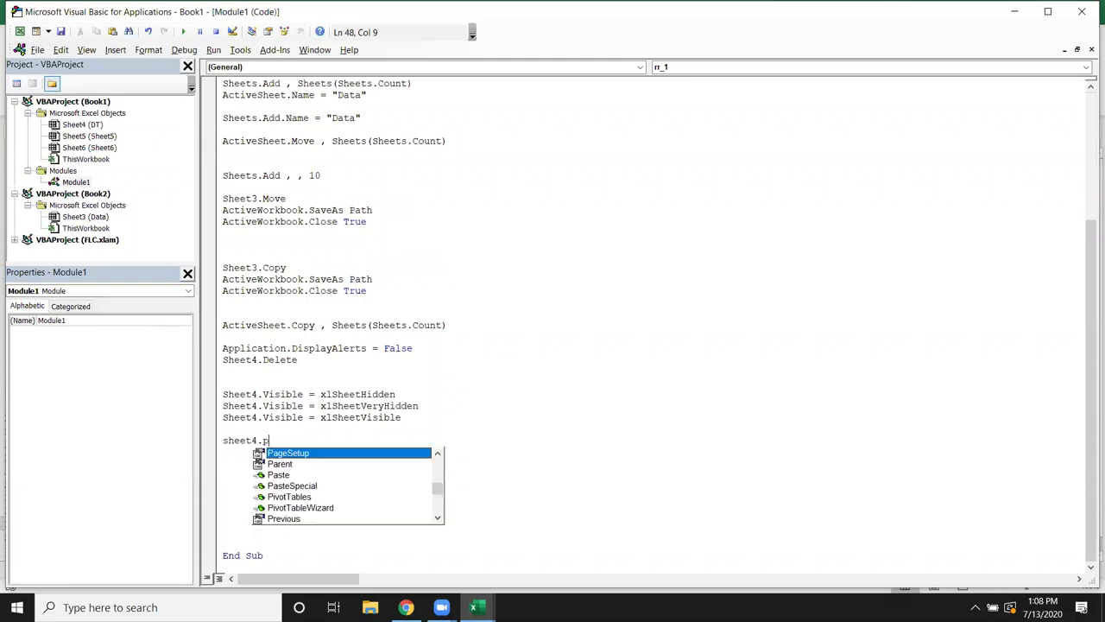
type("rotect")
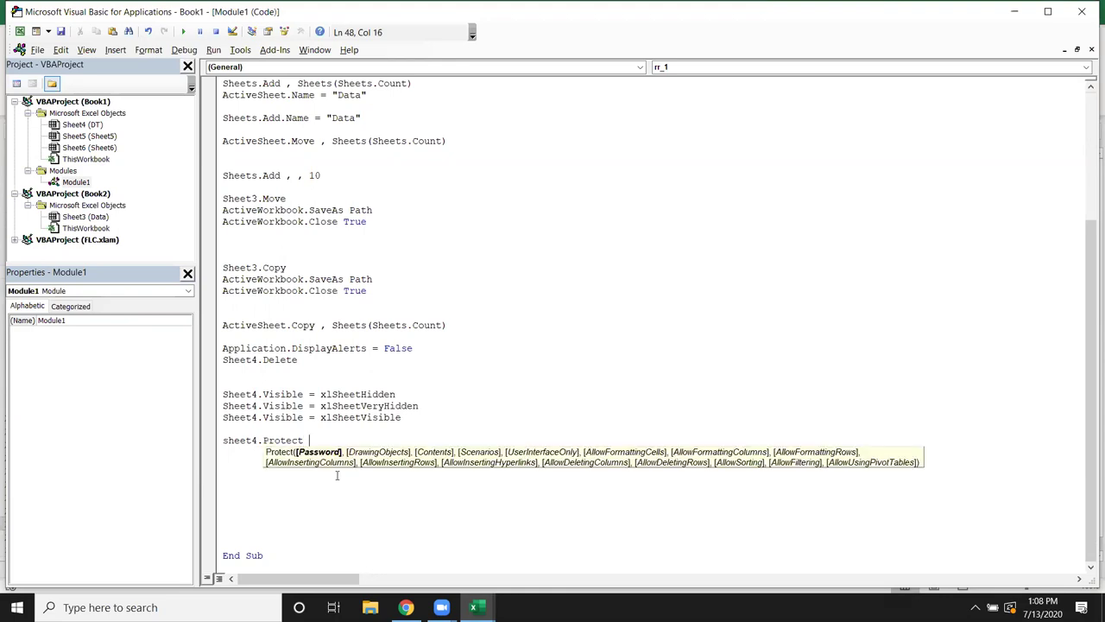
left_click(356, 499)
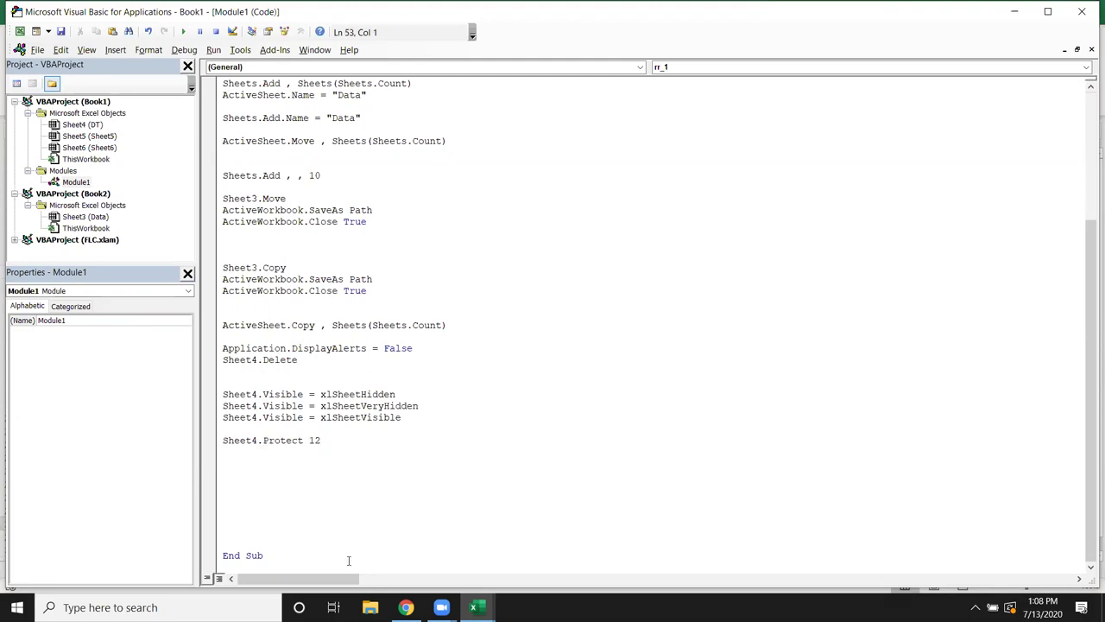
key("alt+F11")
right_click(65, 572)
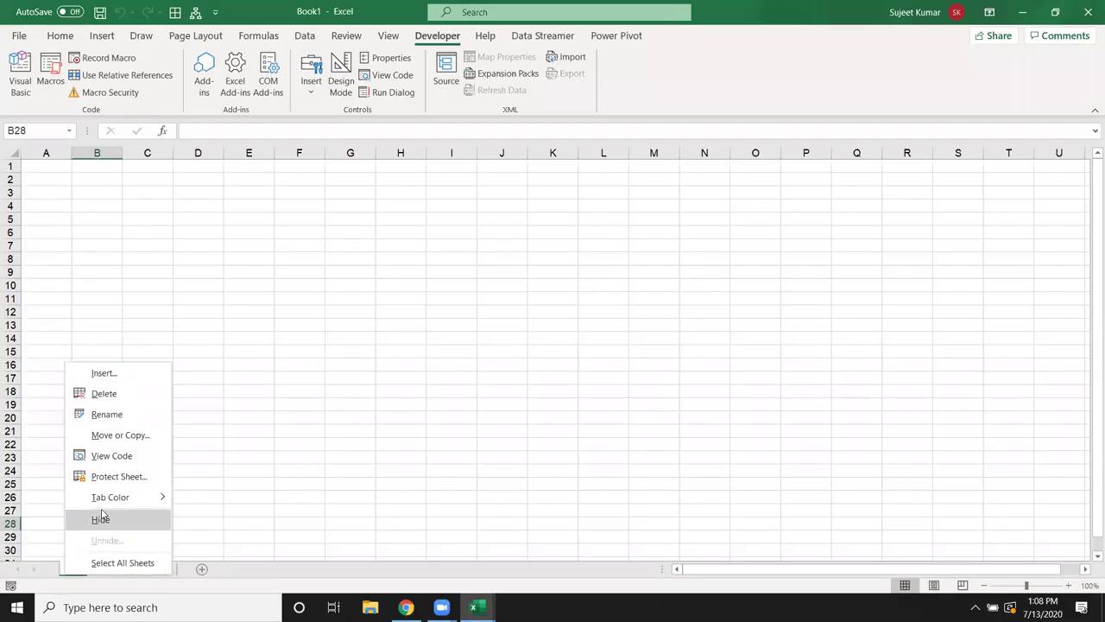
left_click(102, 482)
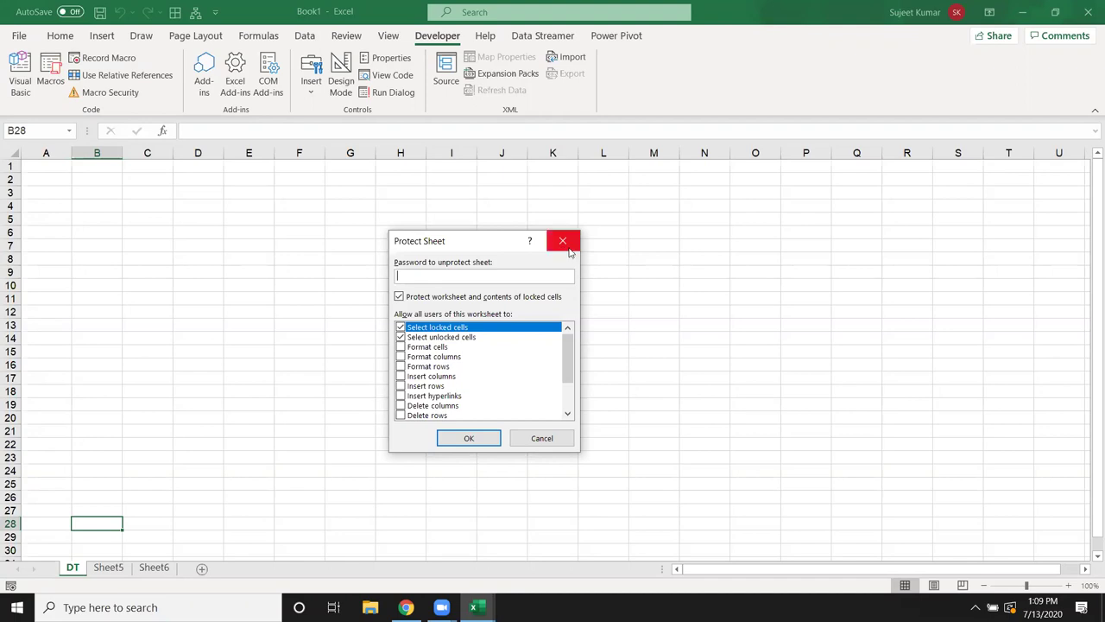
left_click(569, 249)
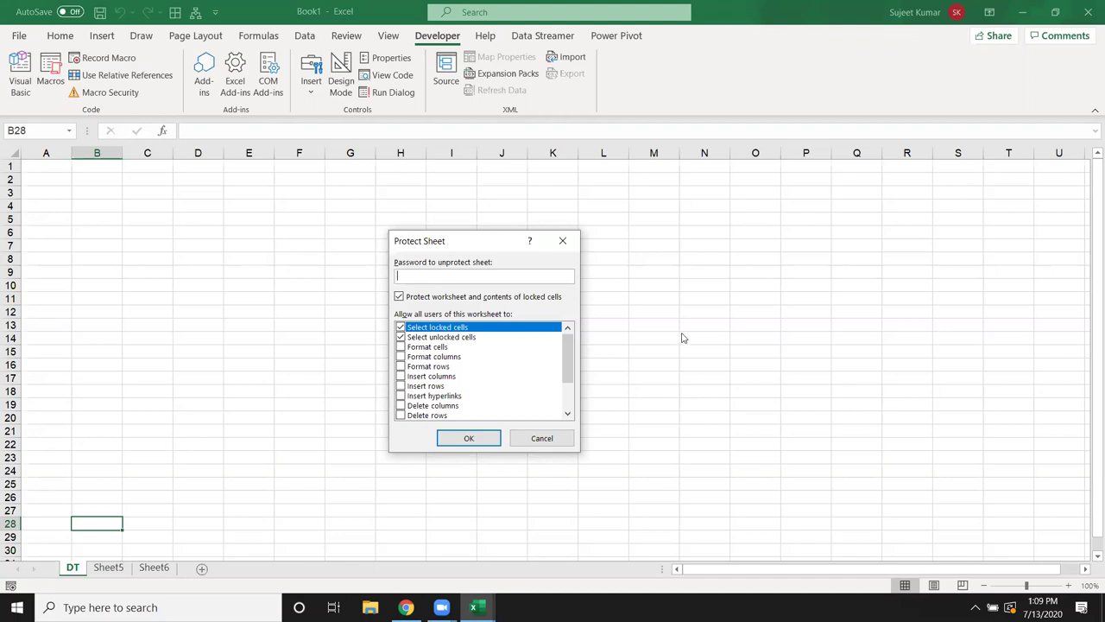
left_click_drag(569, 354, 564, 393)
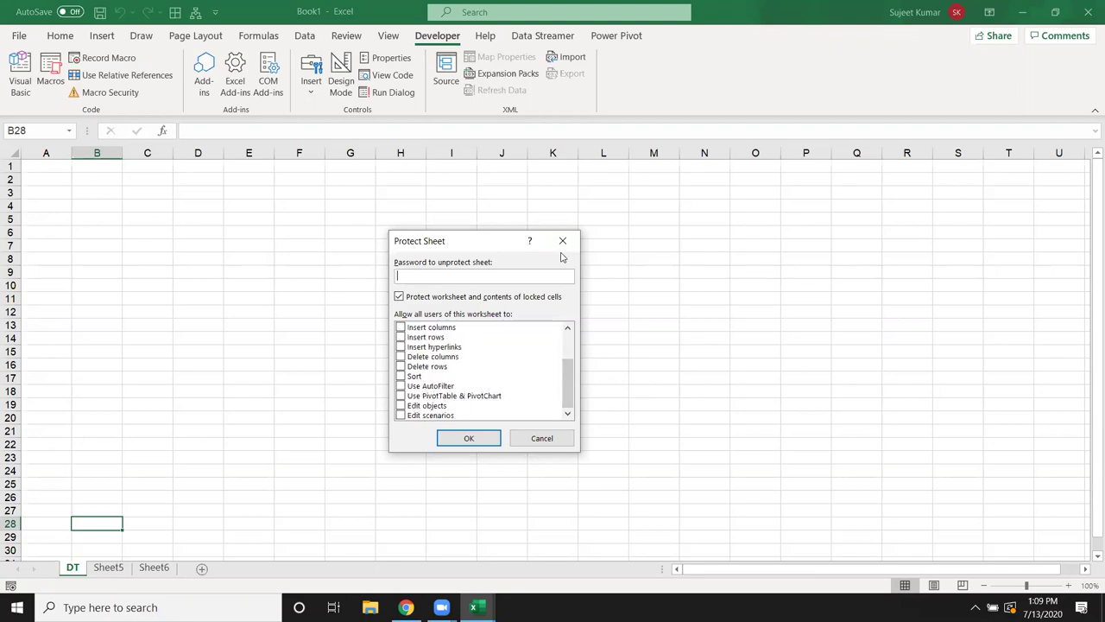
left_click(562, 242)
key("alt+F11")
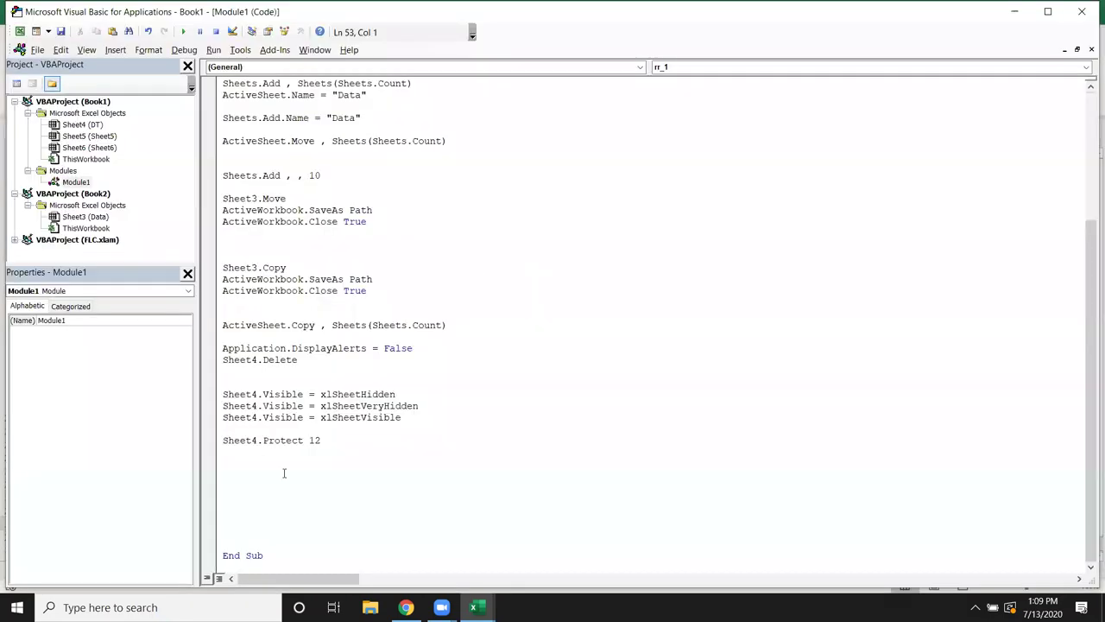
- Append empty arguments and True to the Sheet4.Protect line to allow sorting
left_click(326, 441)
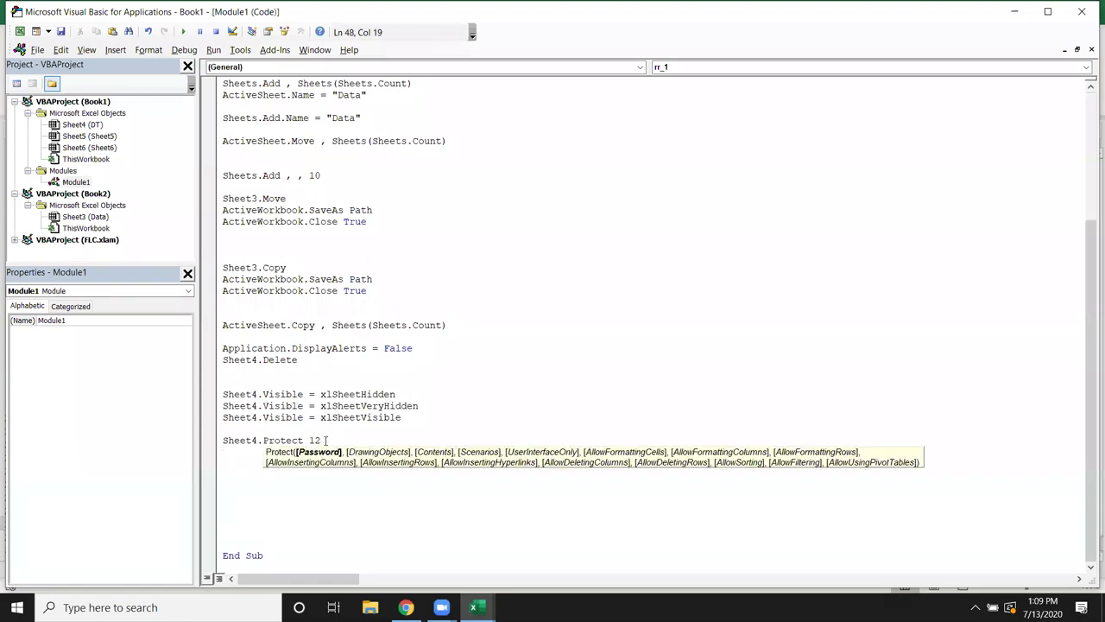
type(",,,,,,,,,,,,,")
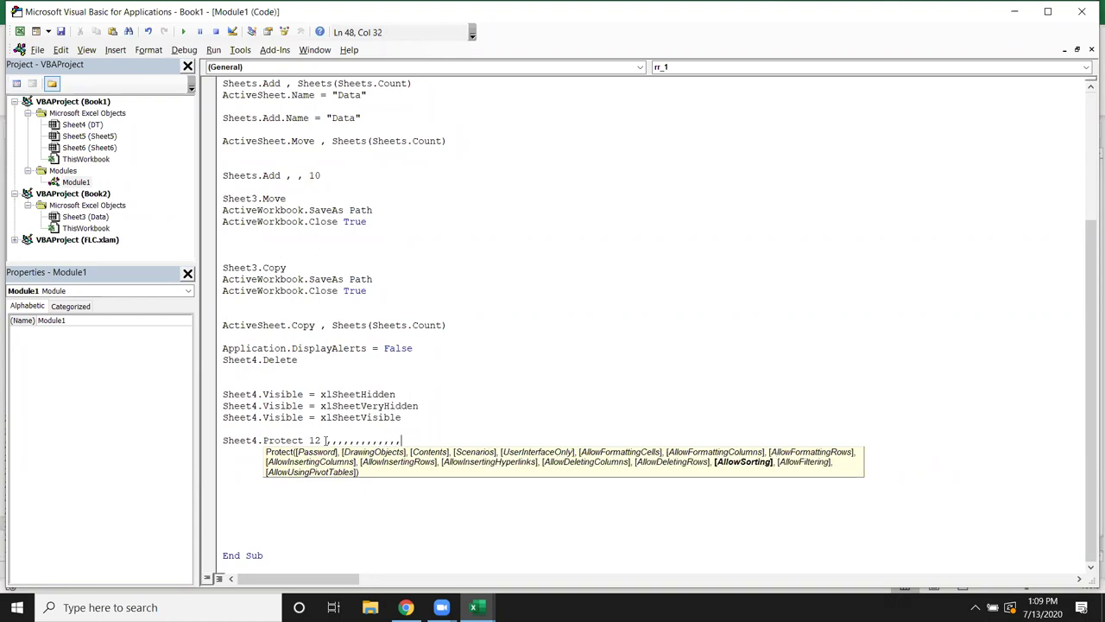
type("true")
left_click(345, 506)
- Add a Sheet4.Unprotect line with the same password below the Protect line
left_click(291, 467)
type("sheet4.")
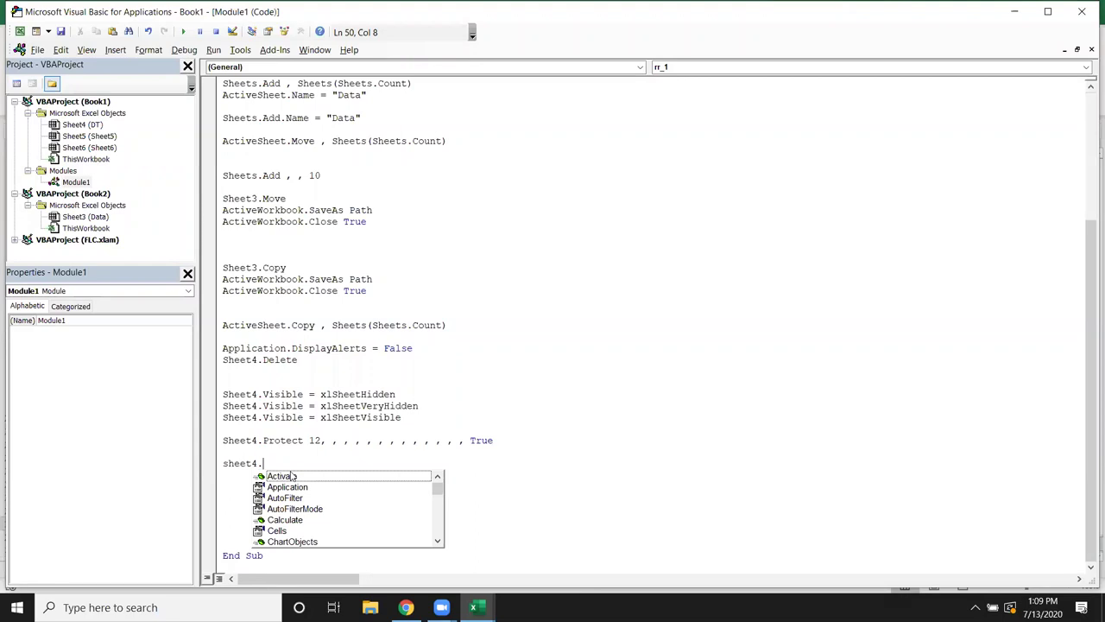
type("un")
key("Tab")
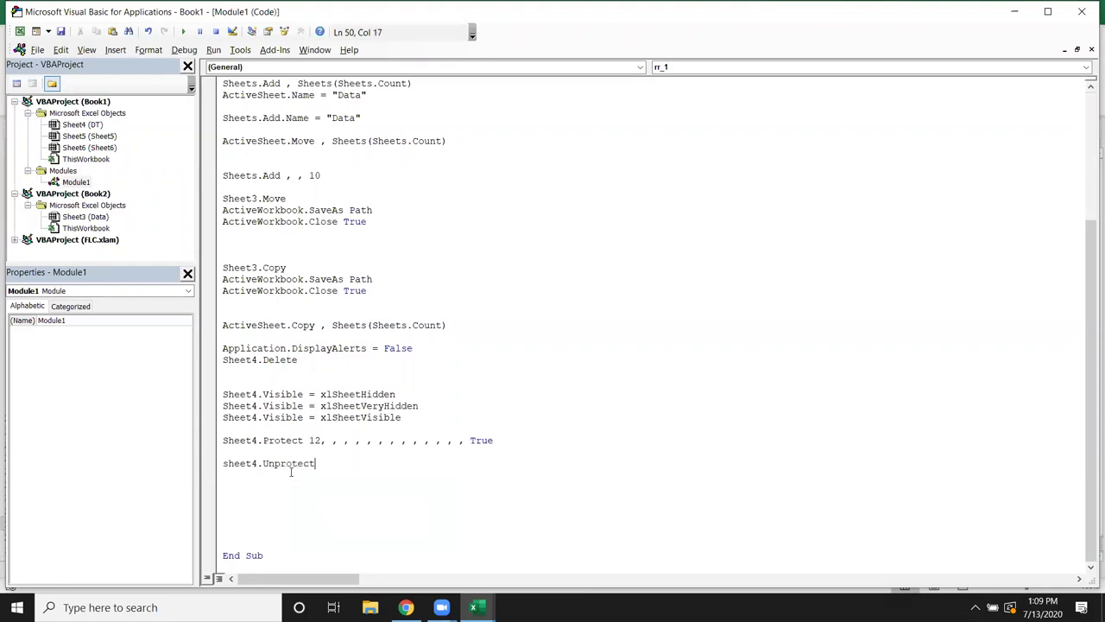
key("Return")
scroll(383, 557, "up", 1)
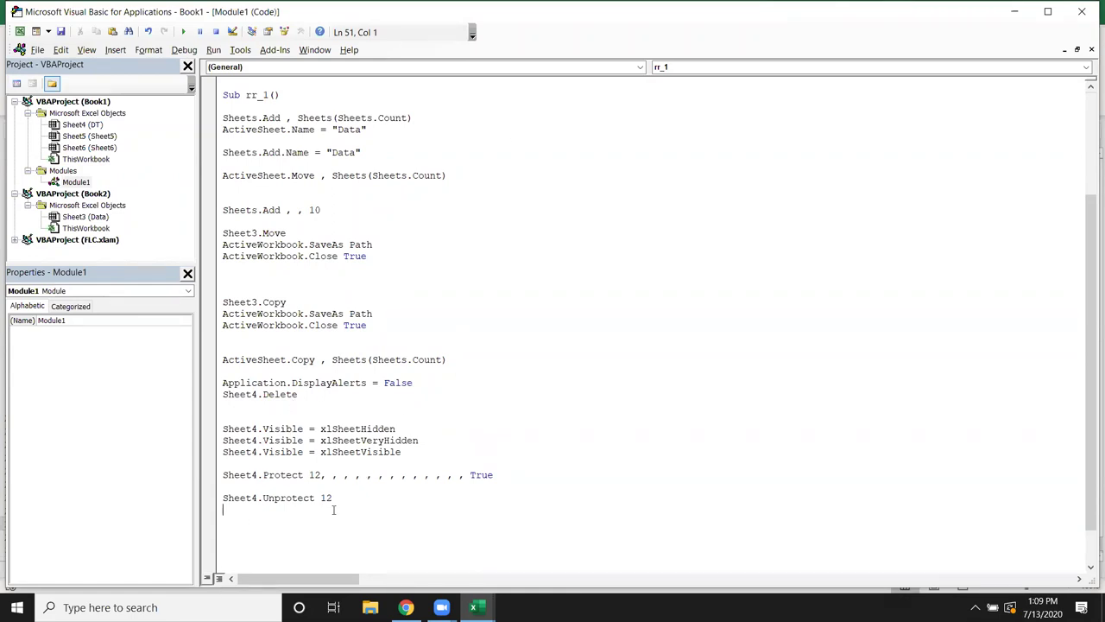
- Select the whole body of the rr_1 macro to review the code
scroll(333, 509, "down", 1)
scroll(313, 526, "up", 4)
scroll(307, 523, "up", 1)
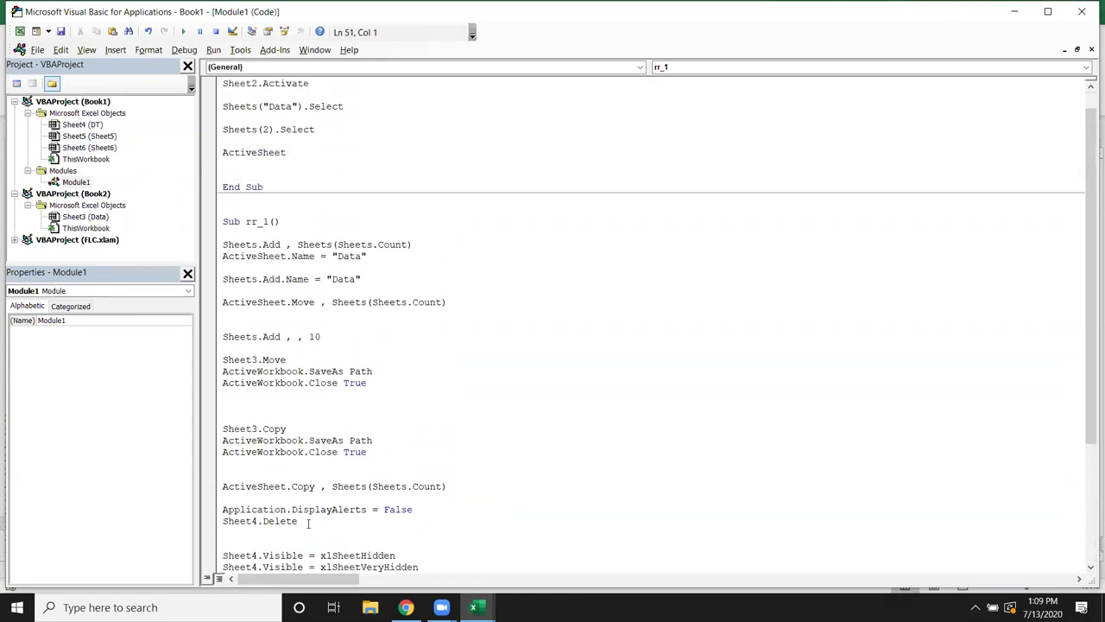
scroll(308, 524, "down", 3)
left_click_drag(350, 519, 178, 142)
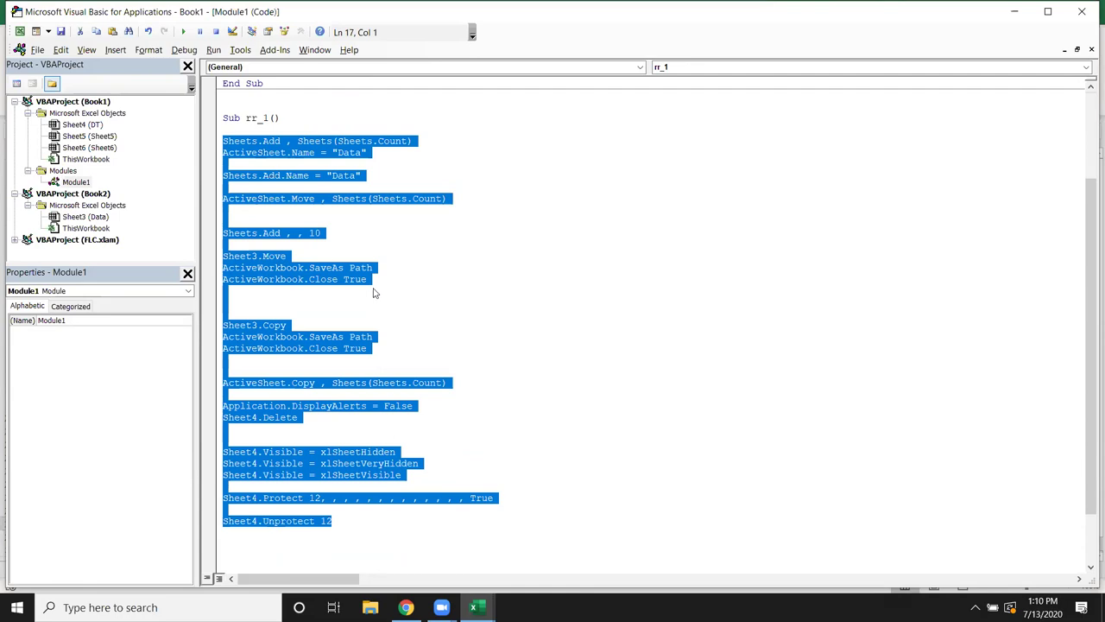
scroll(373, 293, "up", 2)
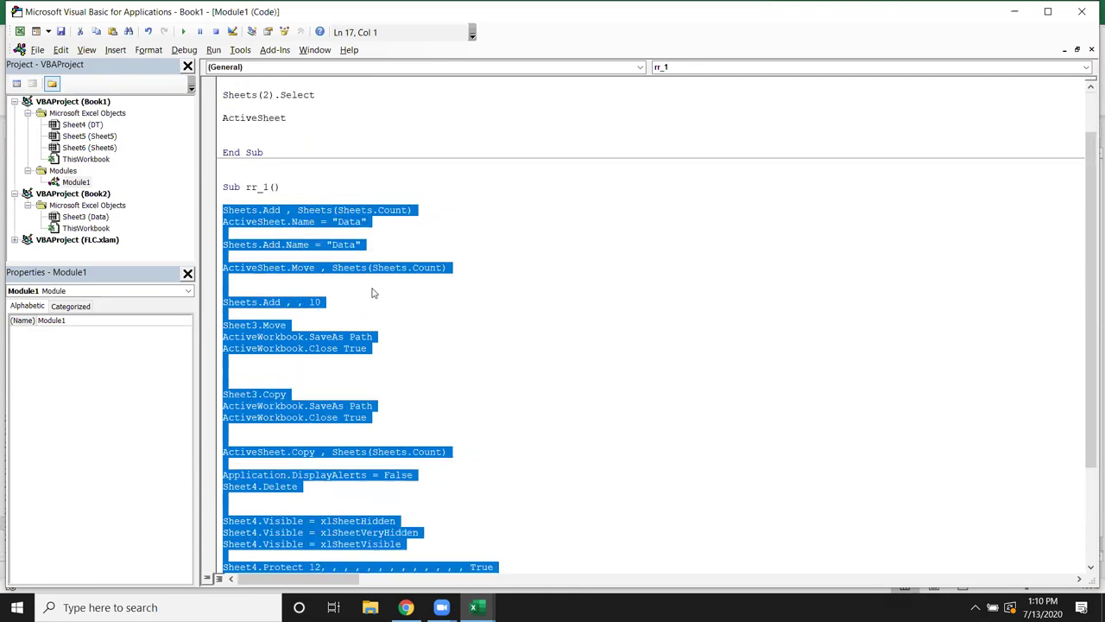
- Clear the selection, highlight the sheet name 'Data', and minimise to the desktop
left_click(589, 299)
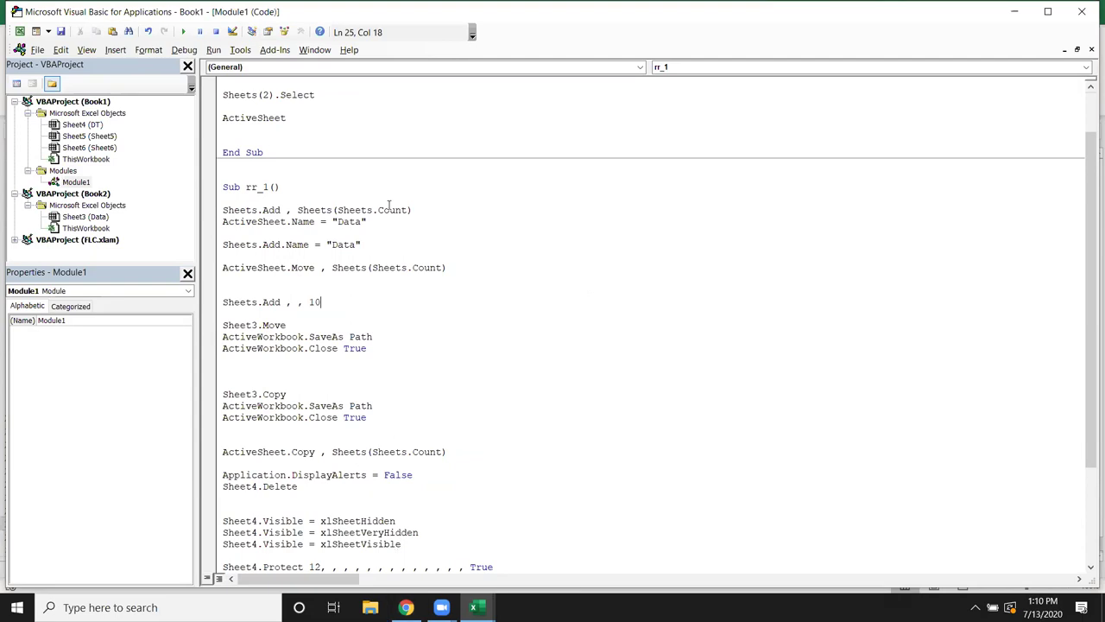
double_click(353, 221)
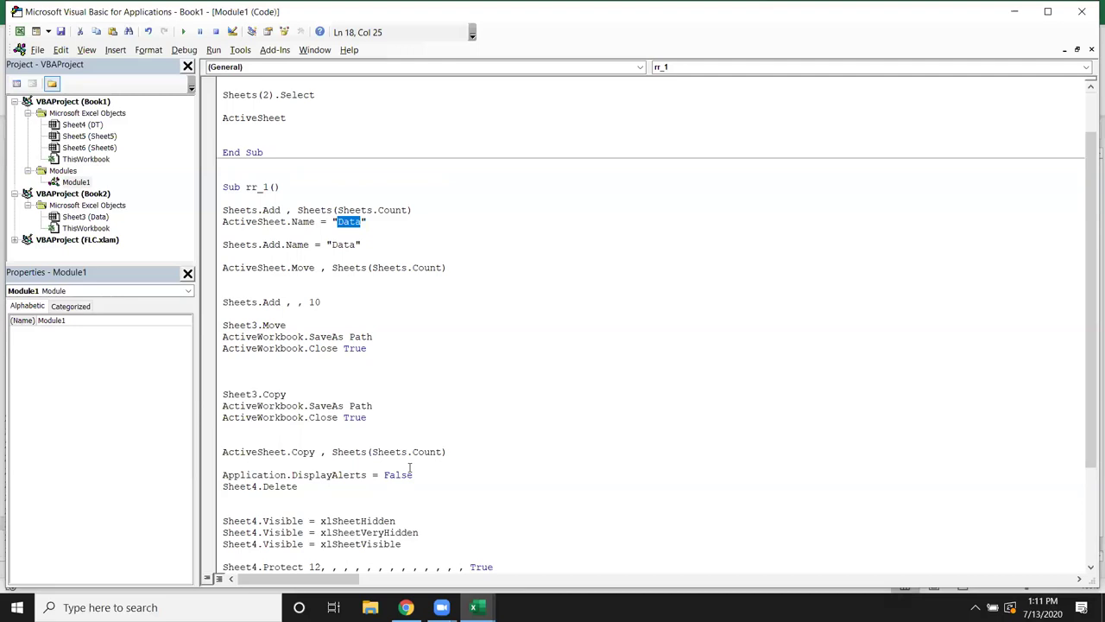
key("super+d")
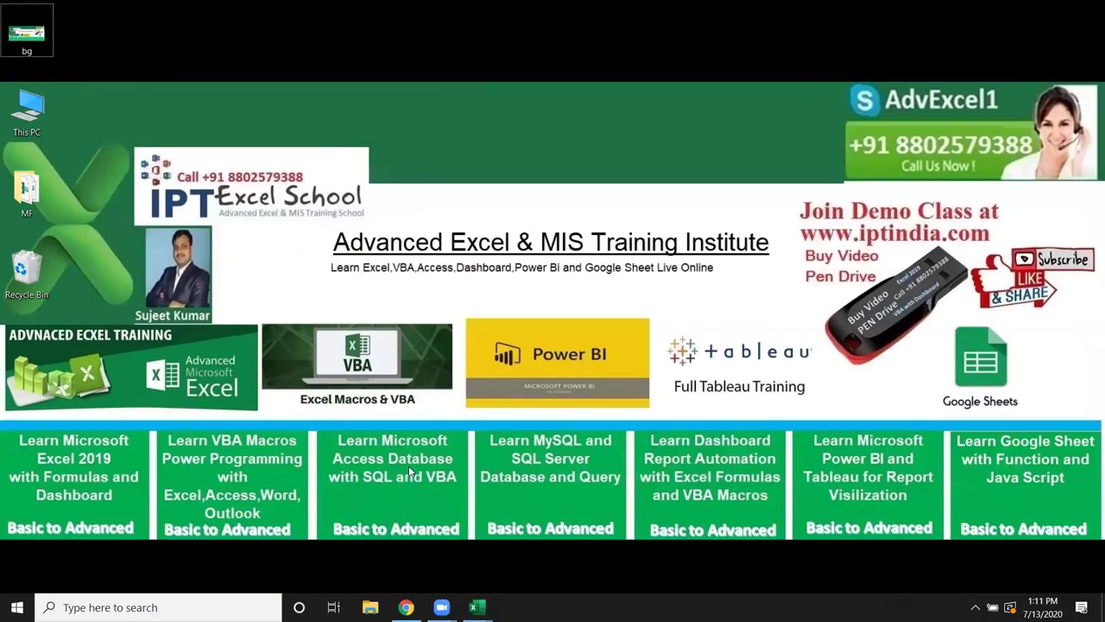